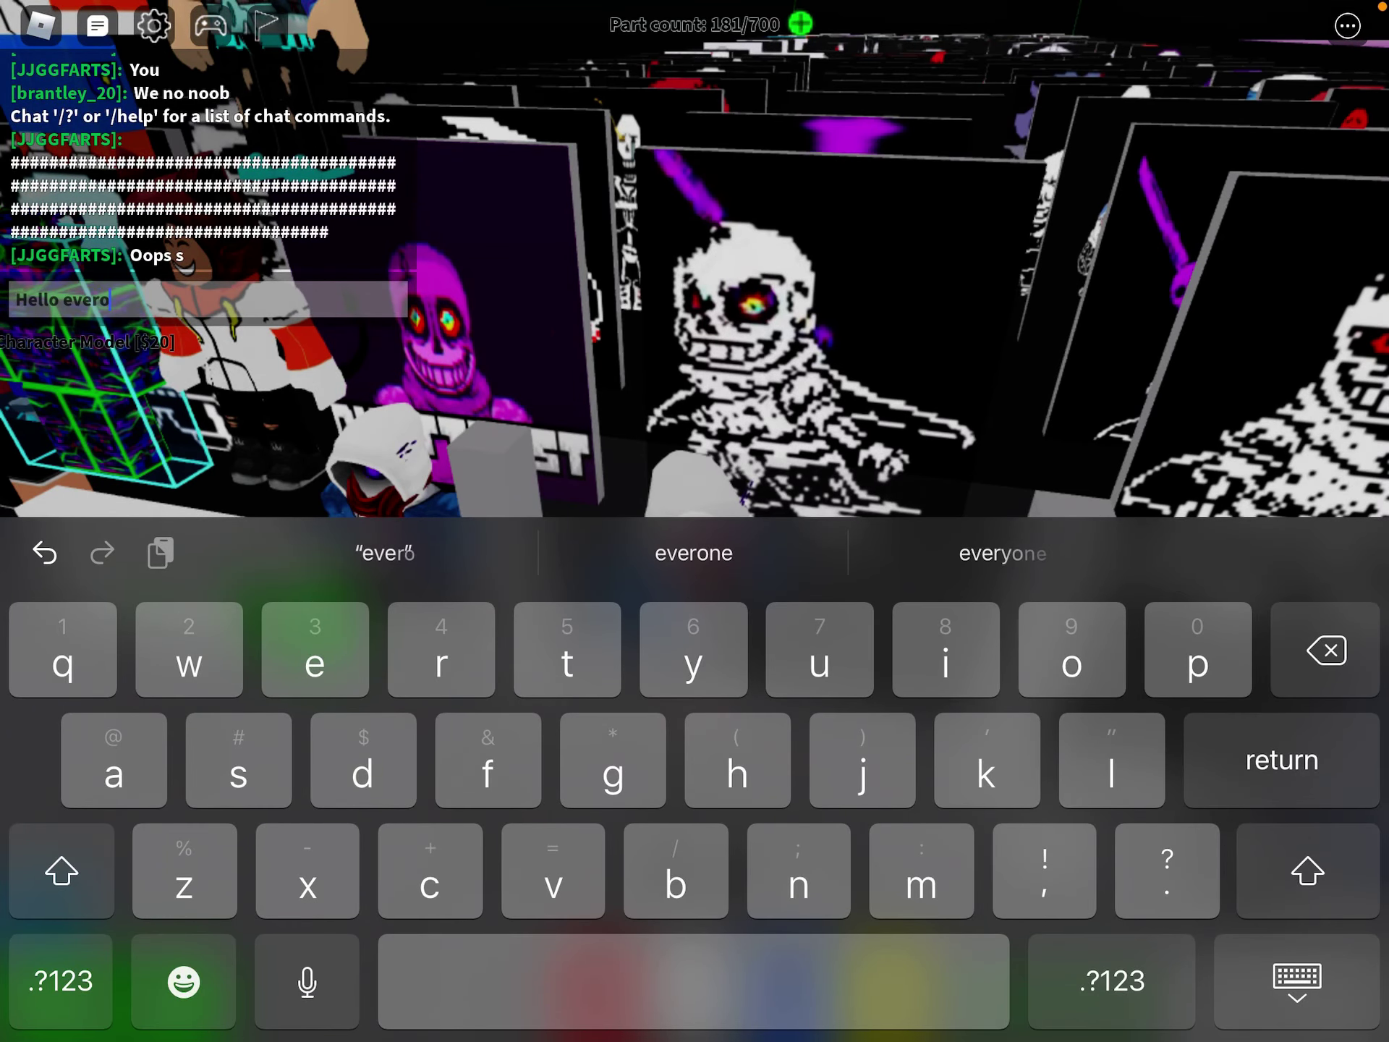
Post three chat messages: a greeting, an image-ID showcase announcement, and 'Let's start'.
{"action": "key", "text": "Return"}
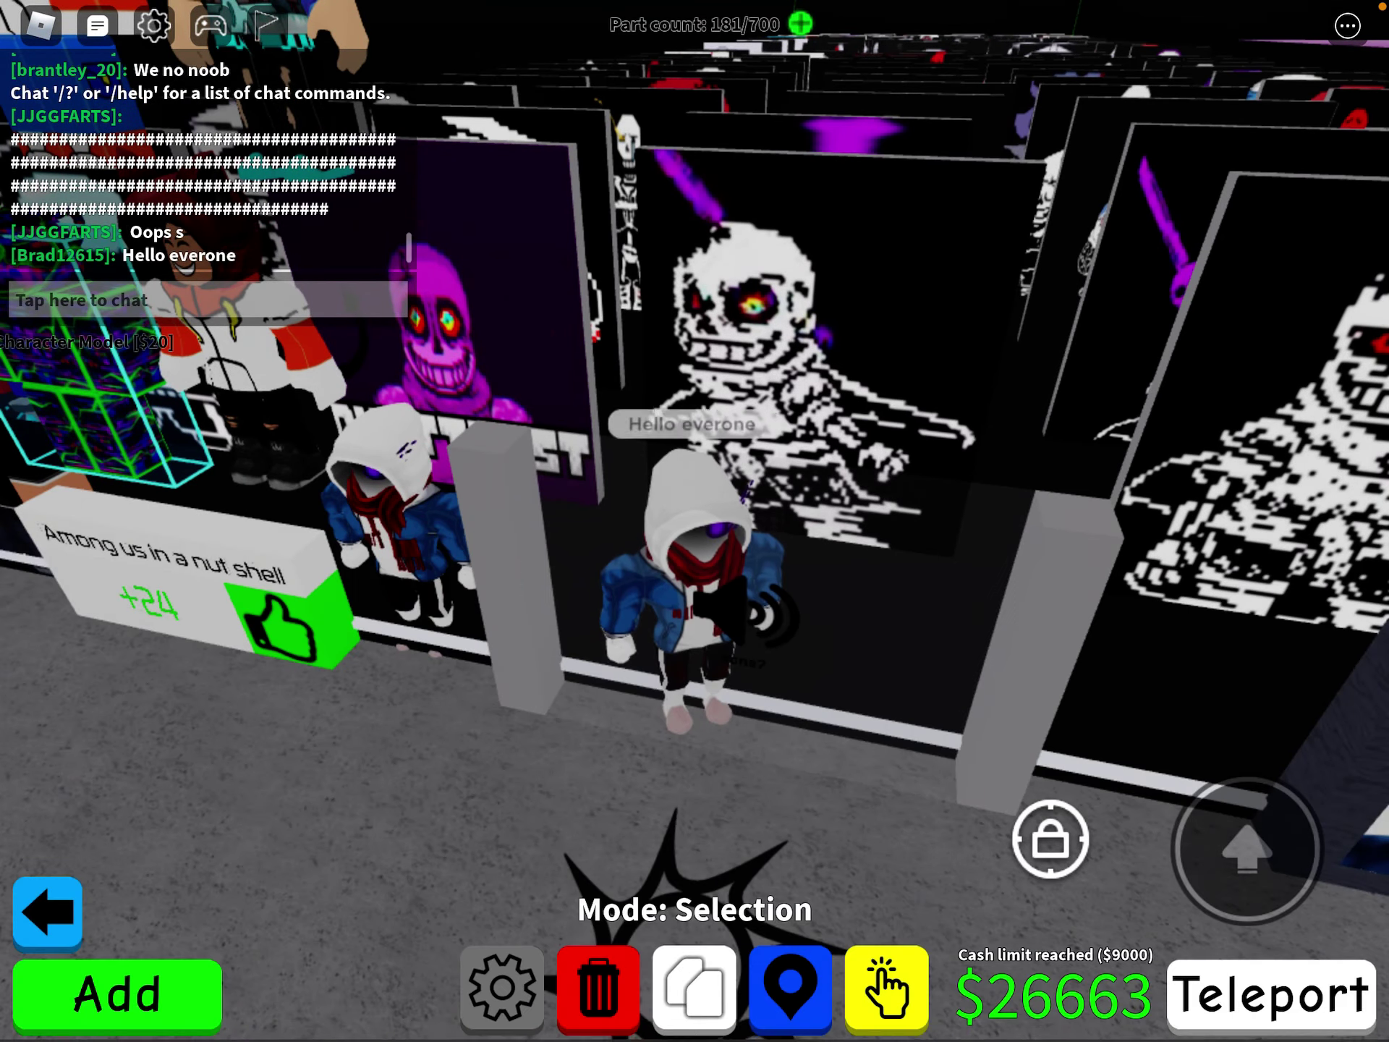
{"action": "left_click", "coordinate": [108, 299]}
{"action": "type", "text": "Today I’m going"}
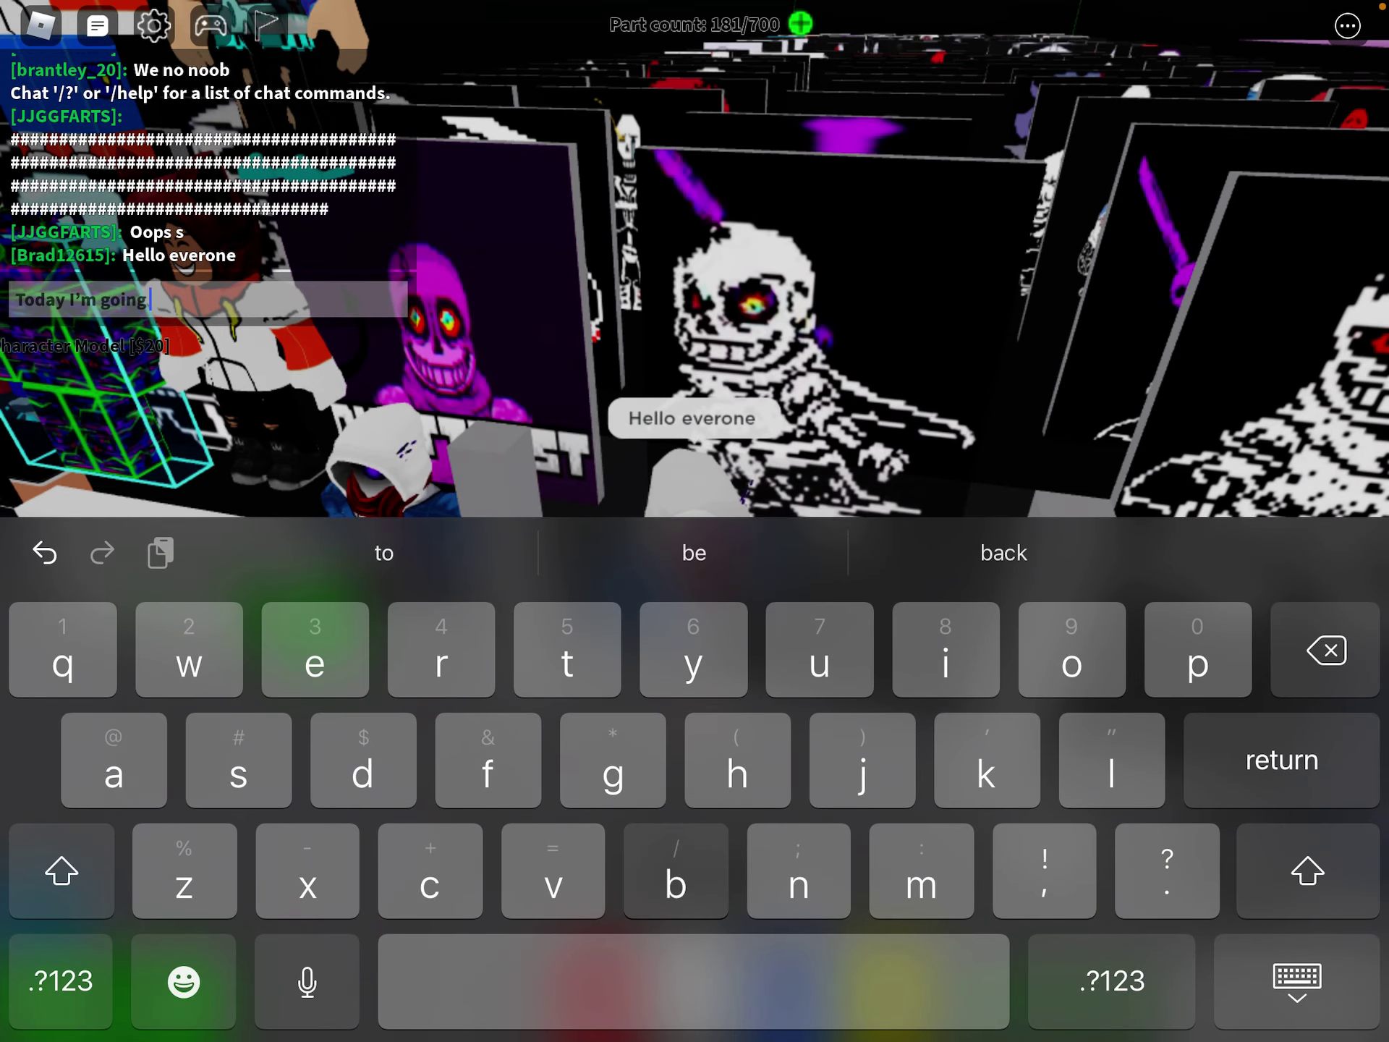
{"action": "type", "text": "be ah"}
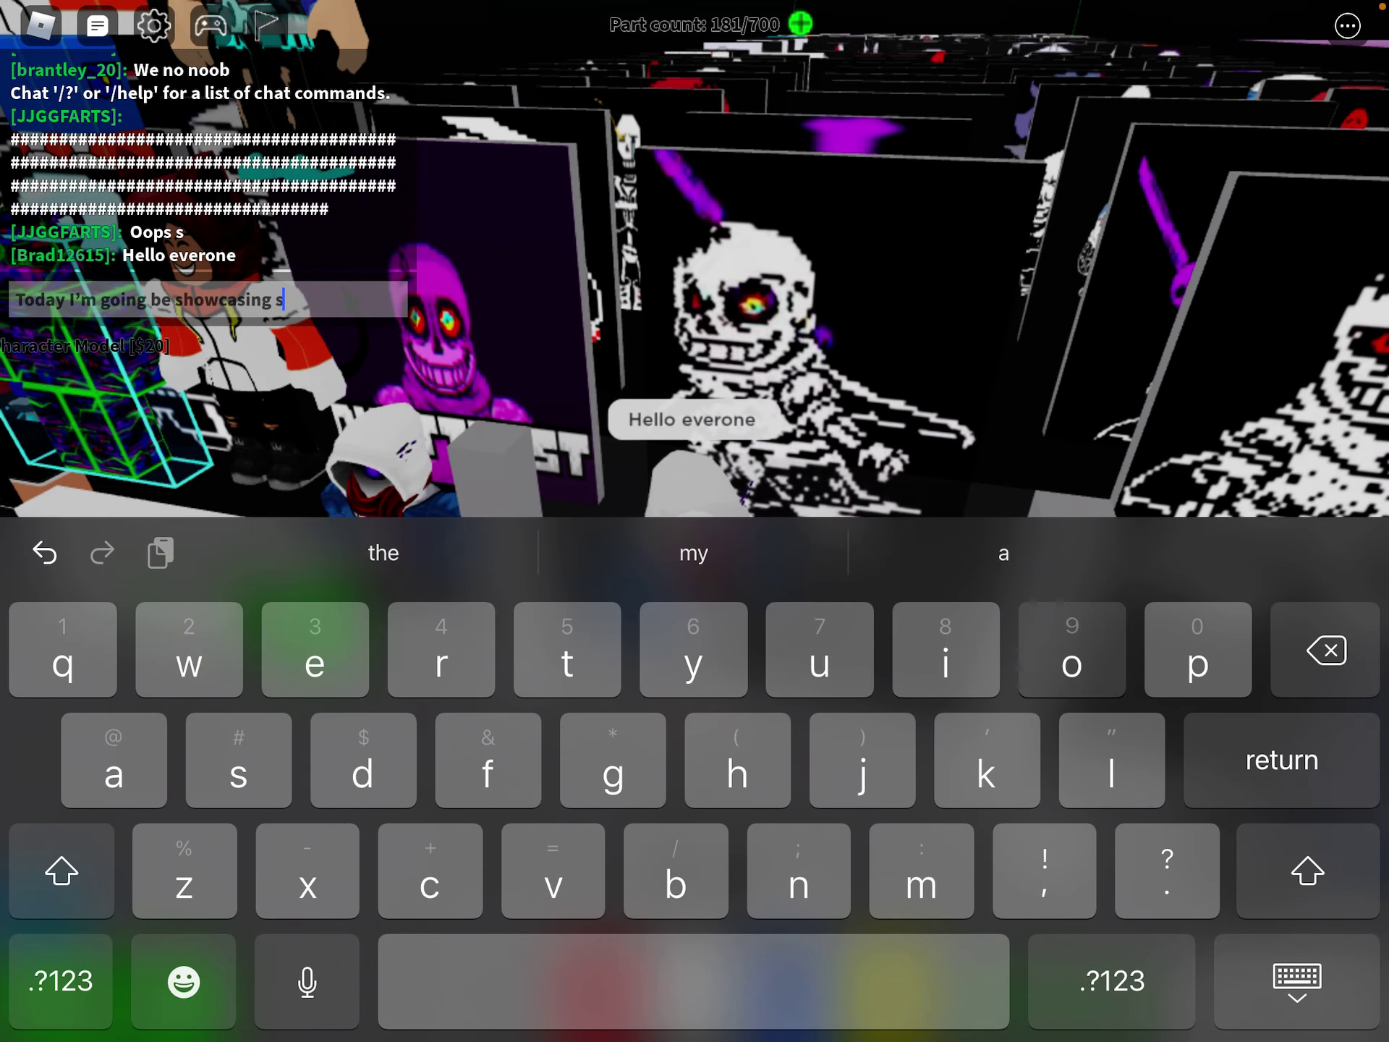
{"action": "type", "text": "ome image ids"}
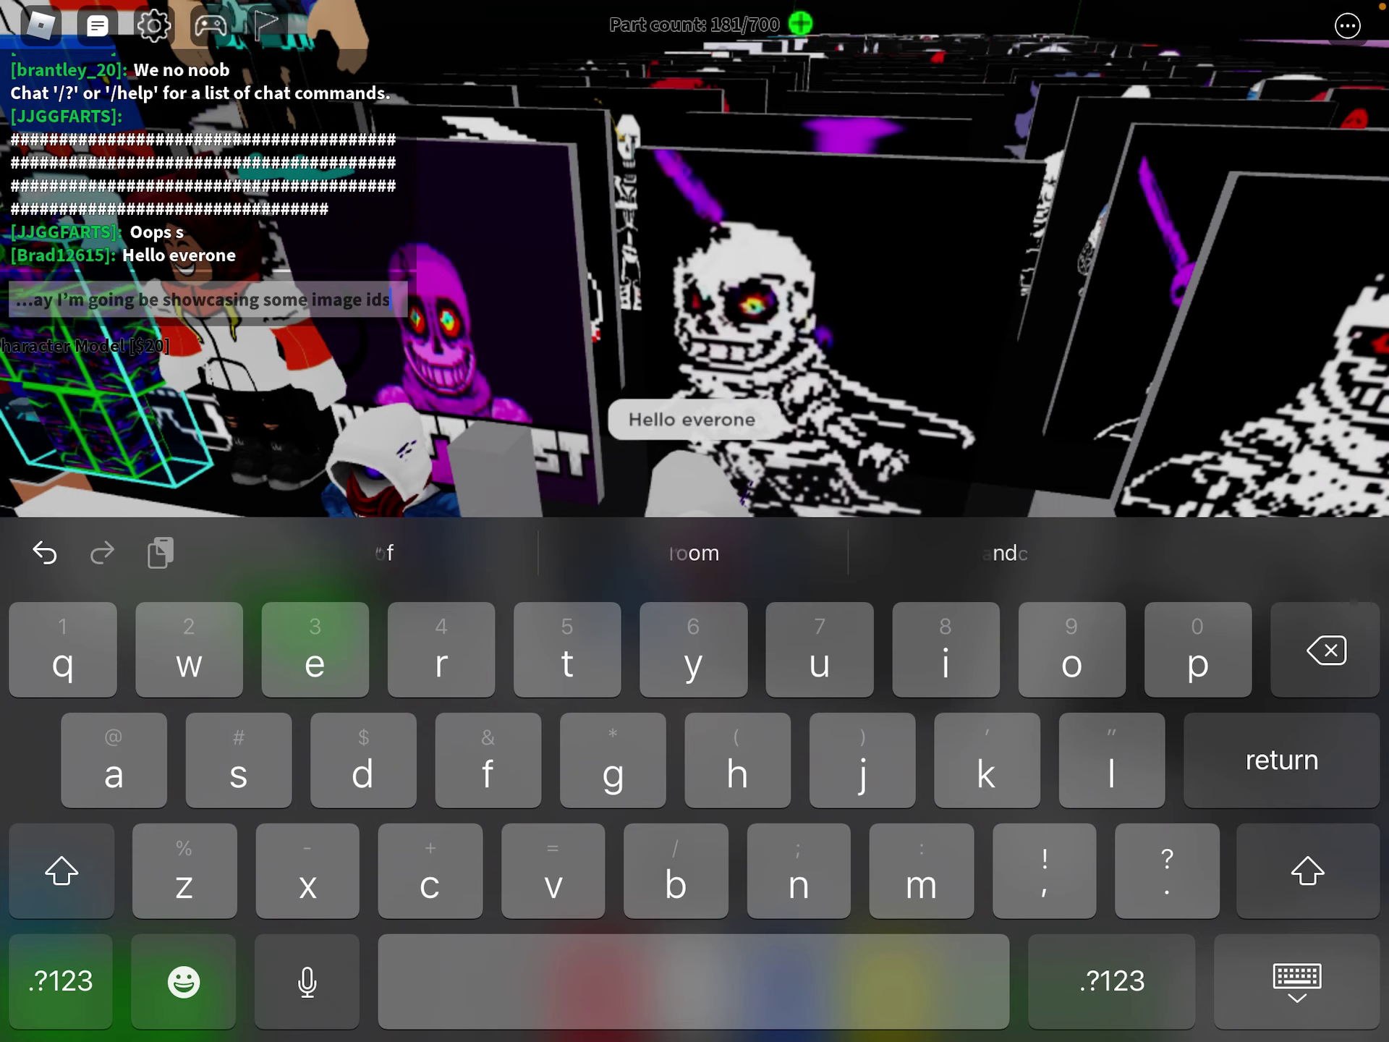
{"action": "key", "text": "Return"}
{"action": "type", "text": "Le"}
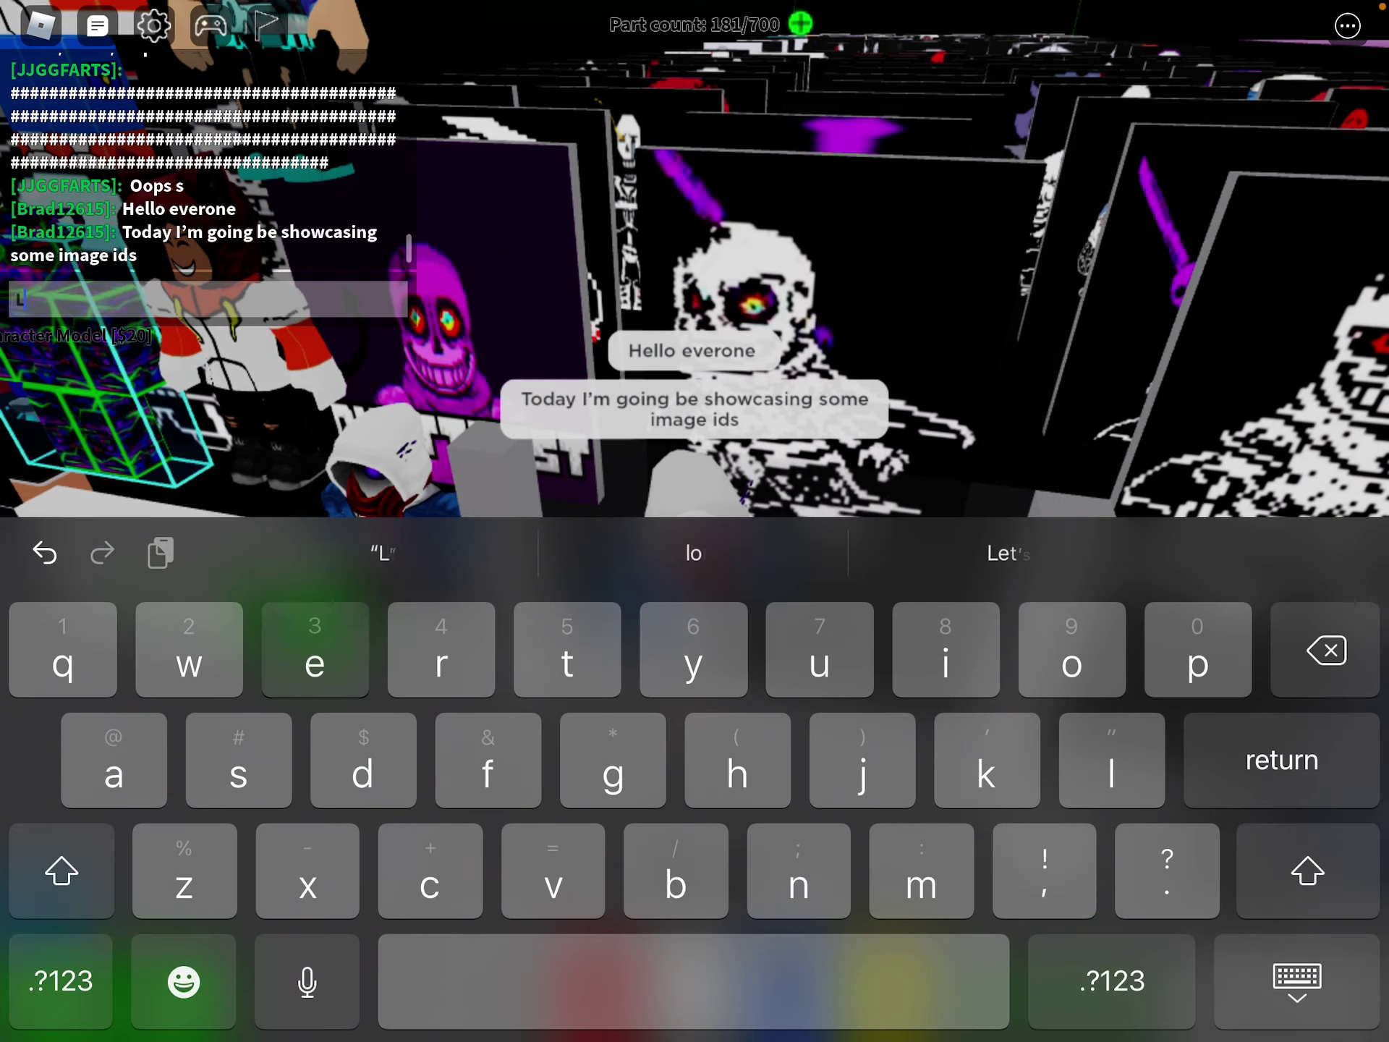
{"action": "type", "text": "t's startl"}
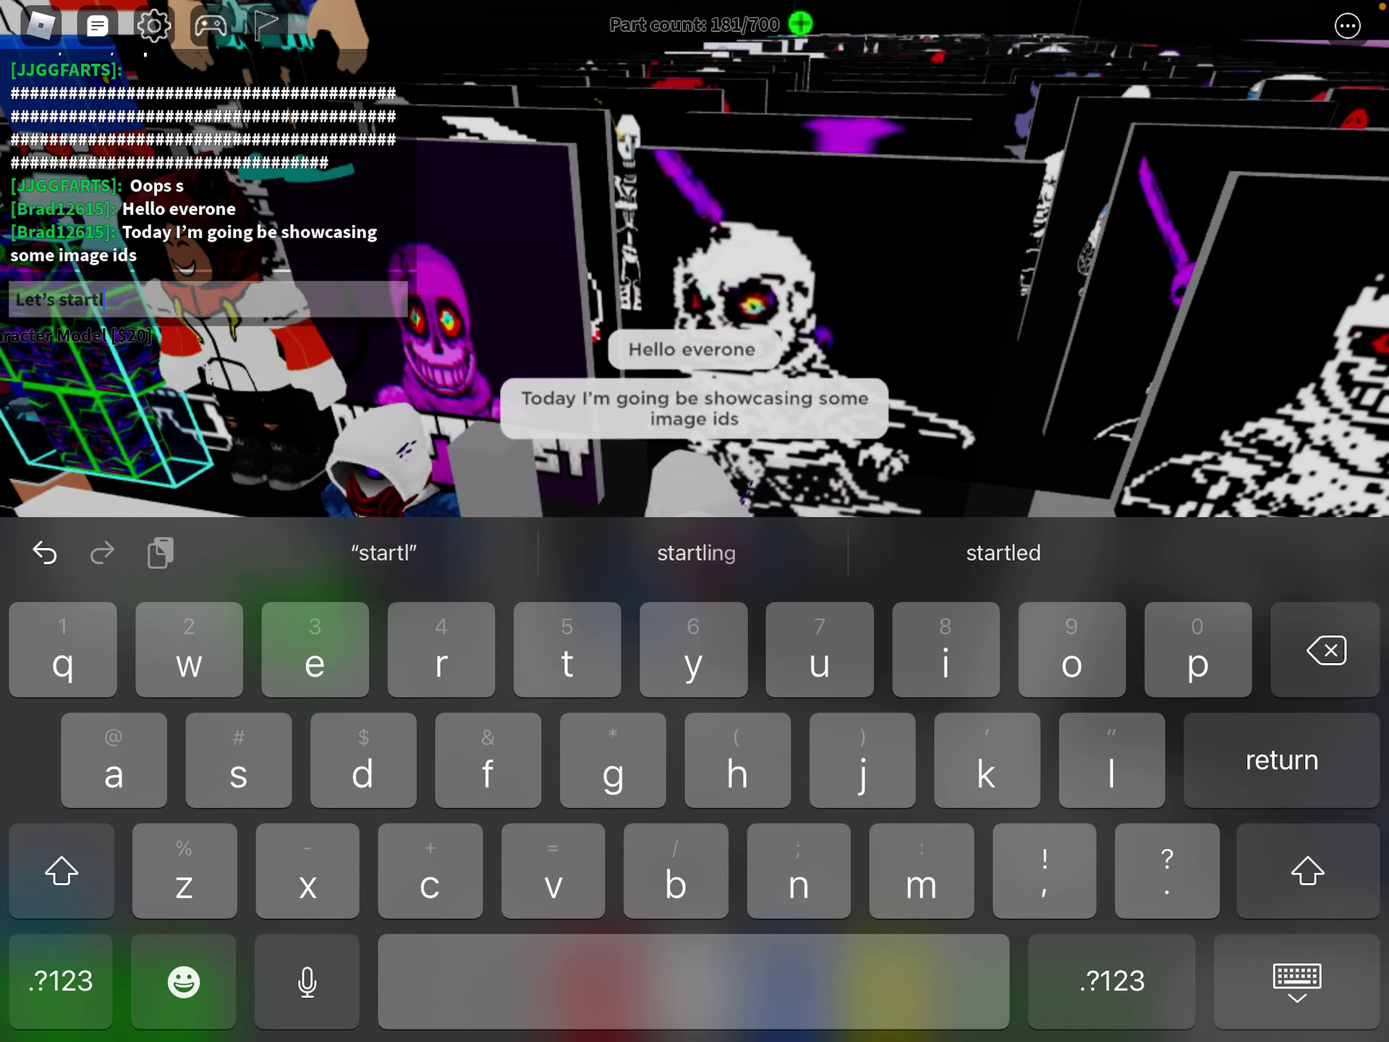
{"action": "key", "text": "Return"}
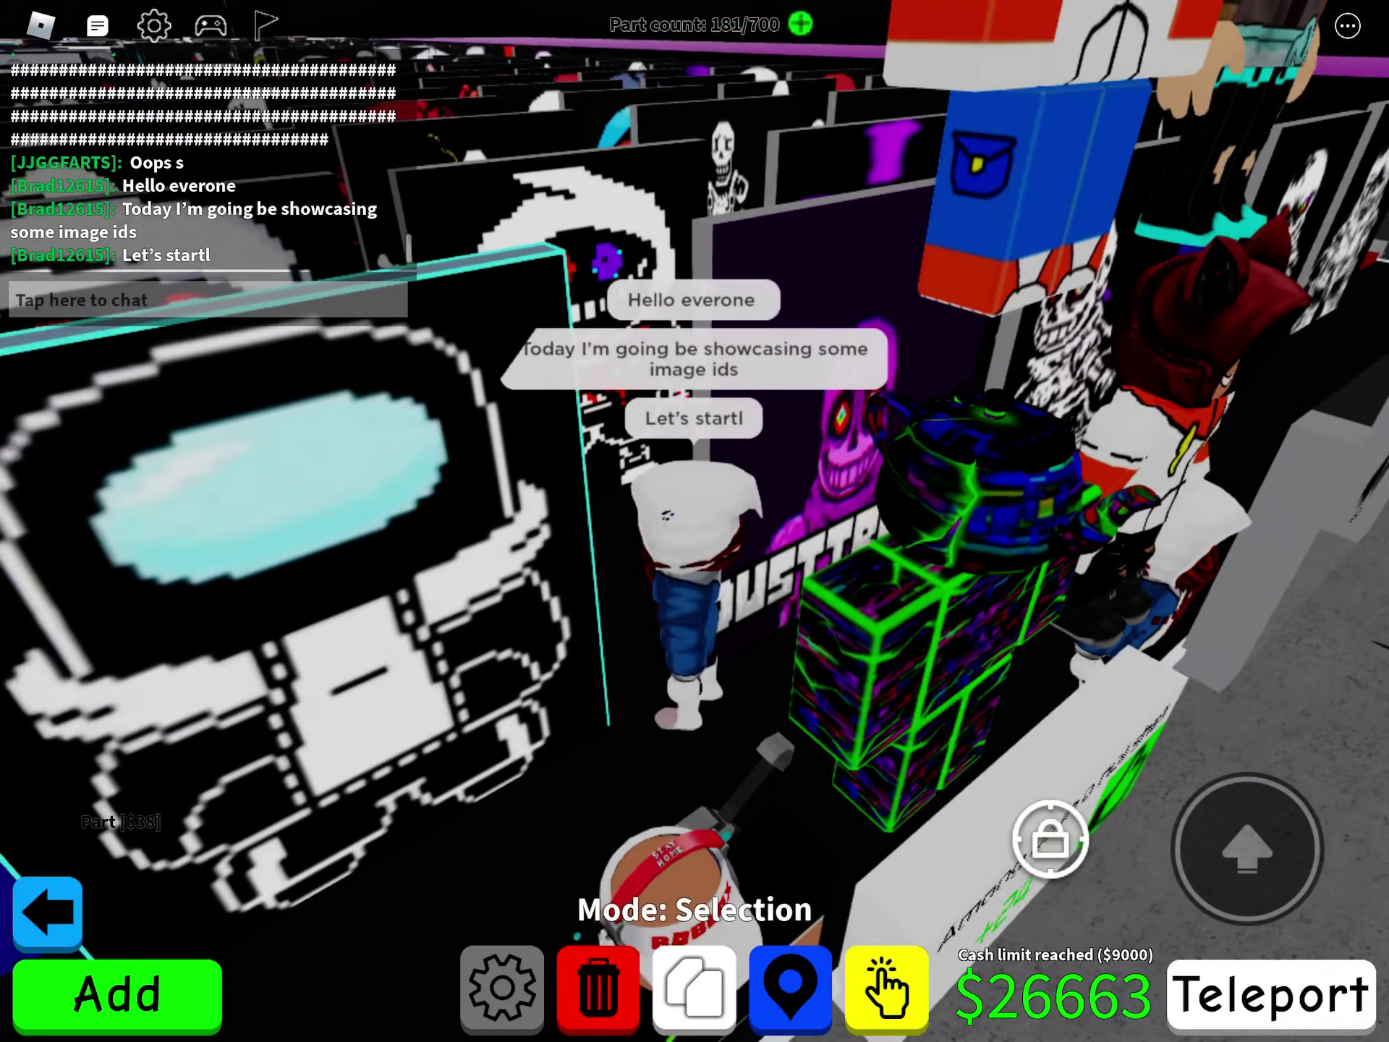
Select the Among Us panel and expand its Image property to show the Image ID.
{"action": "left_click", "coordinate": [290, 507]}
{"action": "scroll", "coordinate": [1245, 506], "scroll_direction": "down", "scroll_amount": 2}
{"action": "left_click", "coordinate": [1172, 575]}
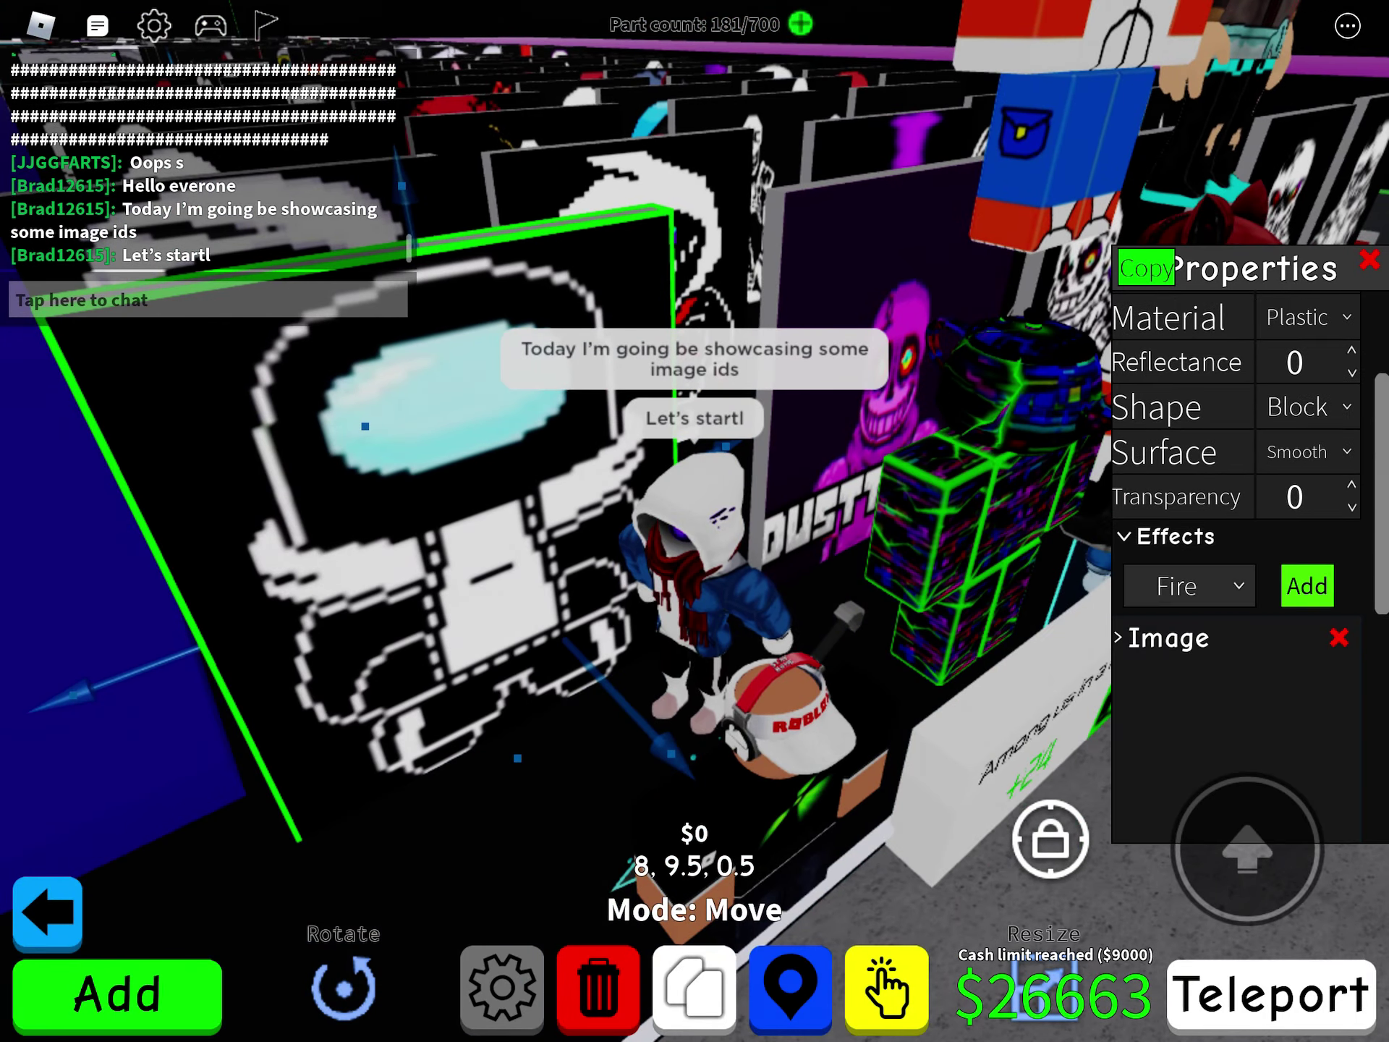
{"action": "left_click", "coordinate": [1169, 638]}
{"action": "scroll", "coordinate": [1244, 579], "scroll_direction": "down", "scroll_amount": 3}
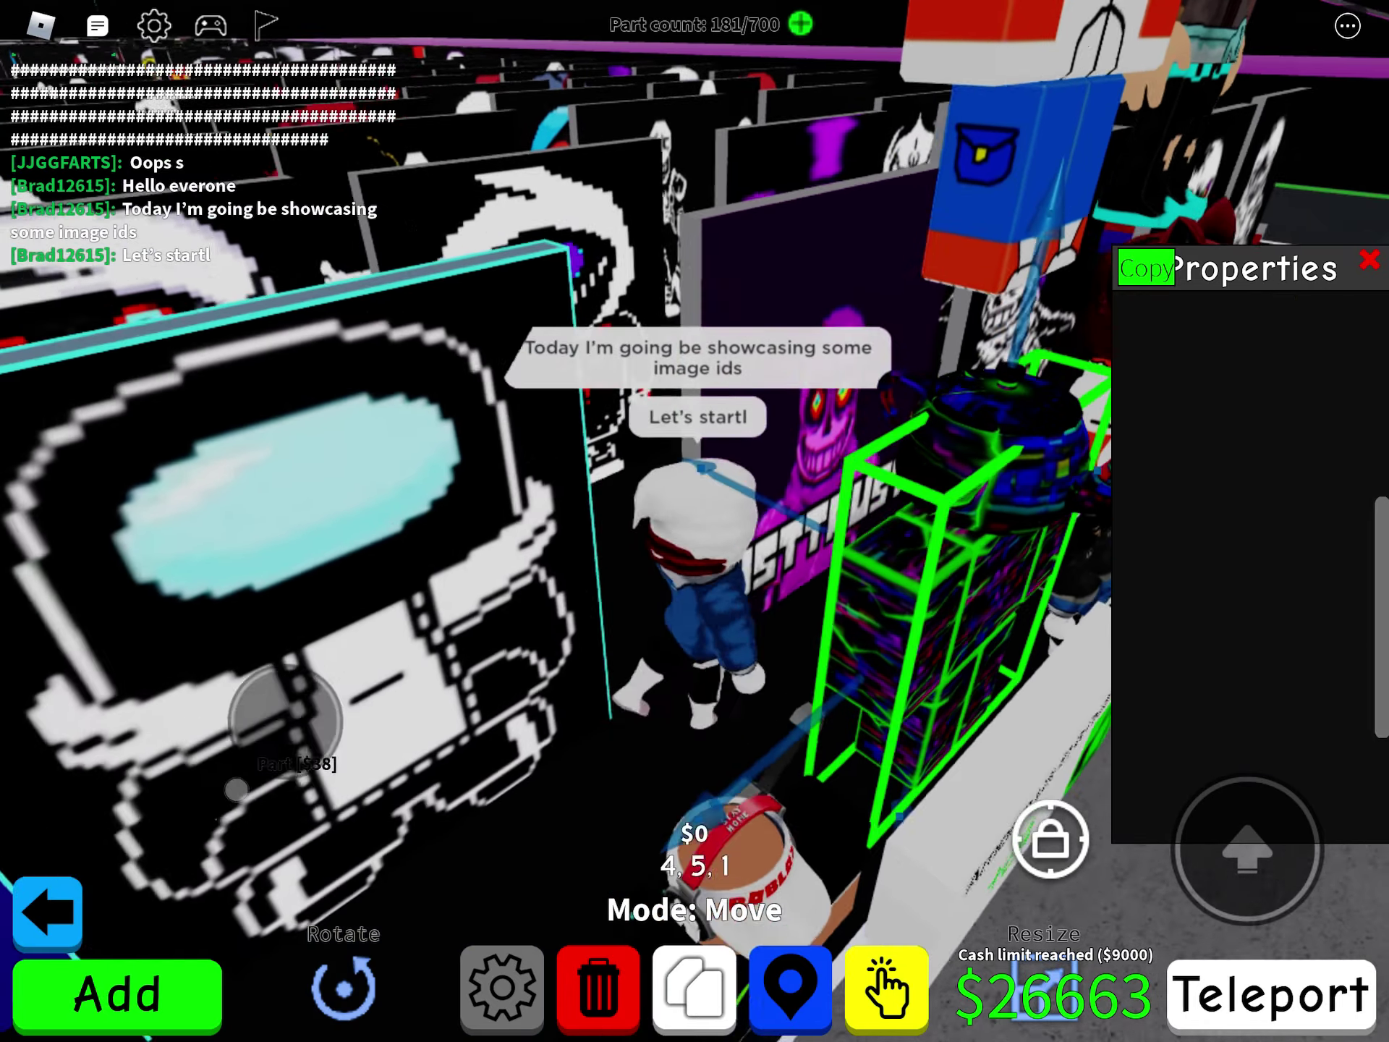
Orbit around the character and show the purple-sword panel's Image ID.
{"action": "mouse_move", "coordinate": [507, 578]}
{"action": "left_mouse_down"}
{"action": "mouse_move", "coordinate": [795, 578]}
{"action": "mouse_move", "coordinate": [543, 557]}
{"action": "left_mouse_up"}
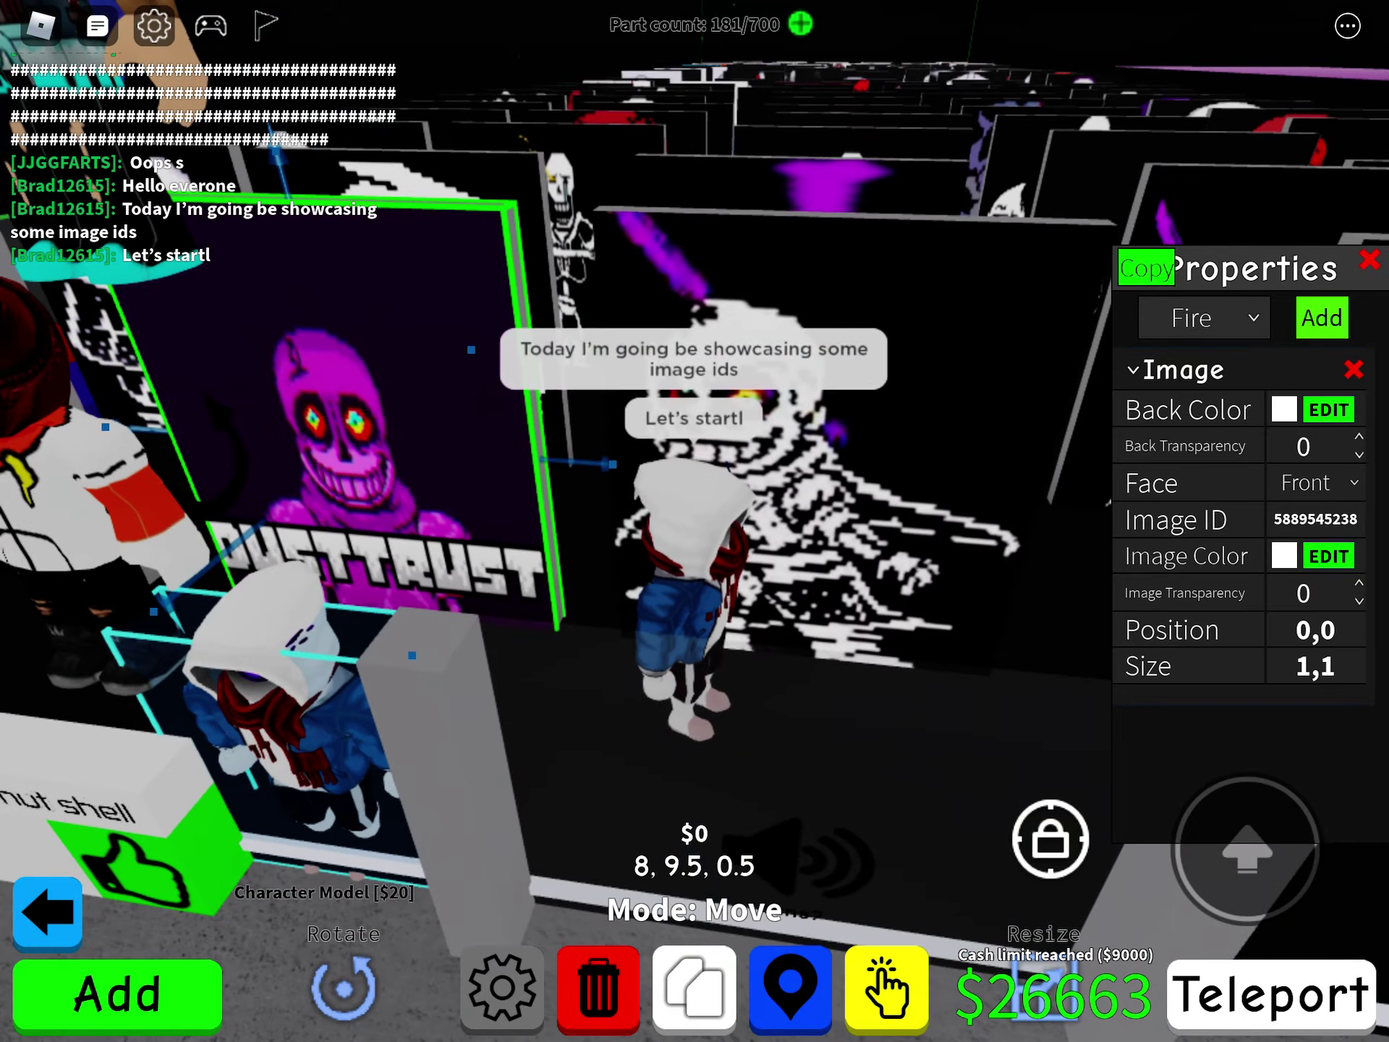
{"action": "mouse_move", "coordinate": [651, 578]}
{"action": "left_mouse_down"}
{"action": "mouse_move", "coordinate": [507, 571]}
{"action": "mouse_move", "coordinate": [449, 536]}
{"action": "mouse_move", "coordinate": [579, 578]}
{"action": "mouse_move", "coordinate": [405, 565]}
{"action": "left_mouse_up"}
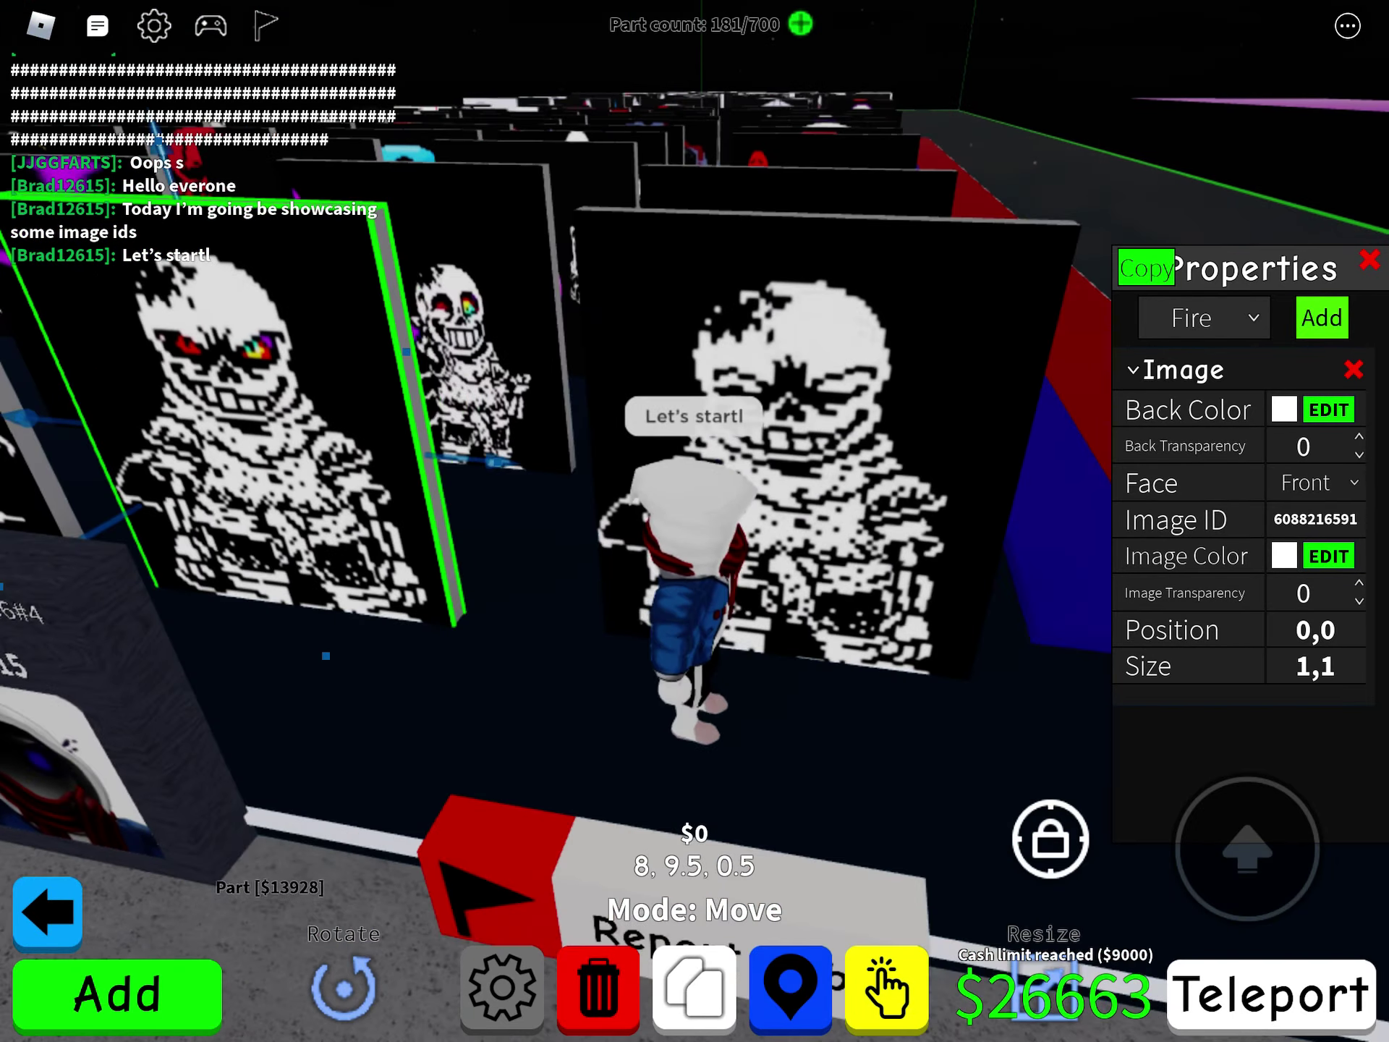
{"action": "left_click_drag", "start_coordinate": [507, 572], "coordinate": [616, 572]}
{"action": "mouse_move", "coordinate": [507, 506]}
{"action": "left_mouse_down"}
{"action": "mouse_move", "coordinate": [565, 550]}
{"action": "mouse_move", "coordinate": [579, 594]}
{"action": "mouse_move", "coordinate": [549, 579]}
{"action": "left_mouse_up"}
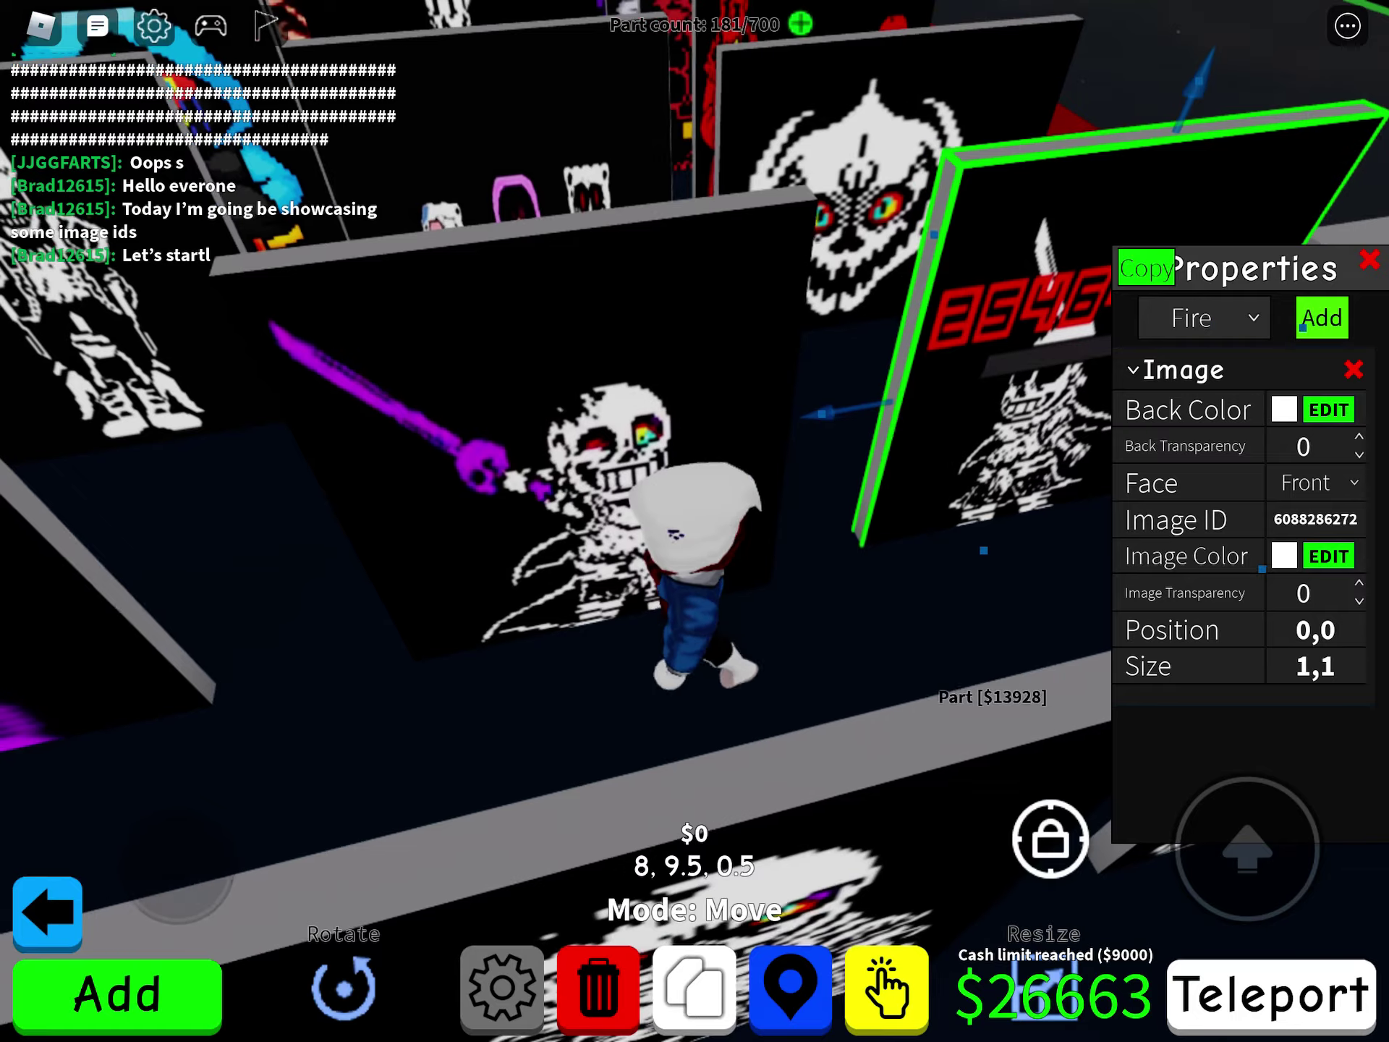
{"action": "left_click", "coordinate": [405, 376]}
Move along the panel wall and show the Sans and Papyrus panels' Image IDs.
{"action": "left_click_drag", "start_coordinate": [508, 506], "coordinate": [616, 492]}
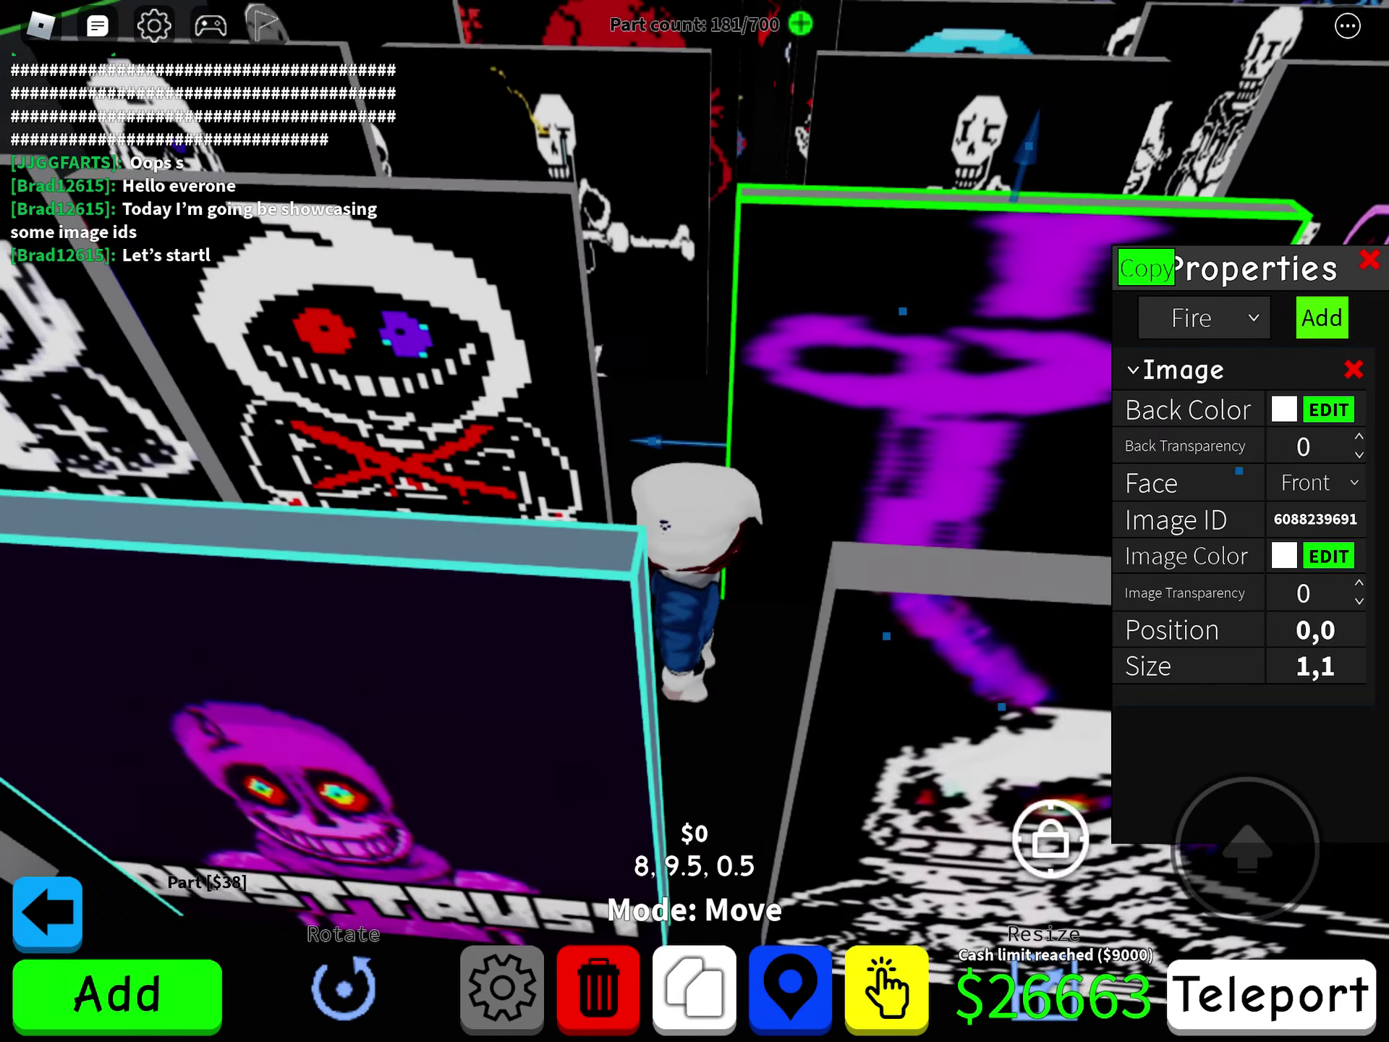
{"action": "left_click_drag", "start_coordinate": [724, 506], "coordinate": [507, 470]}
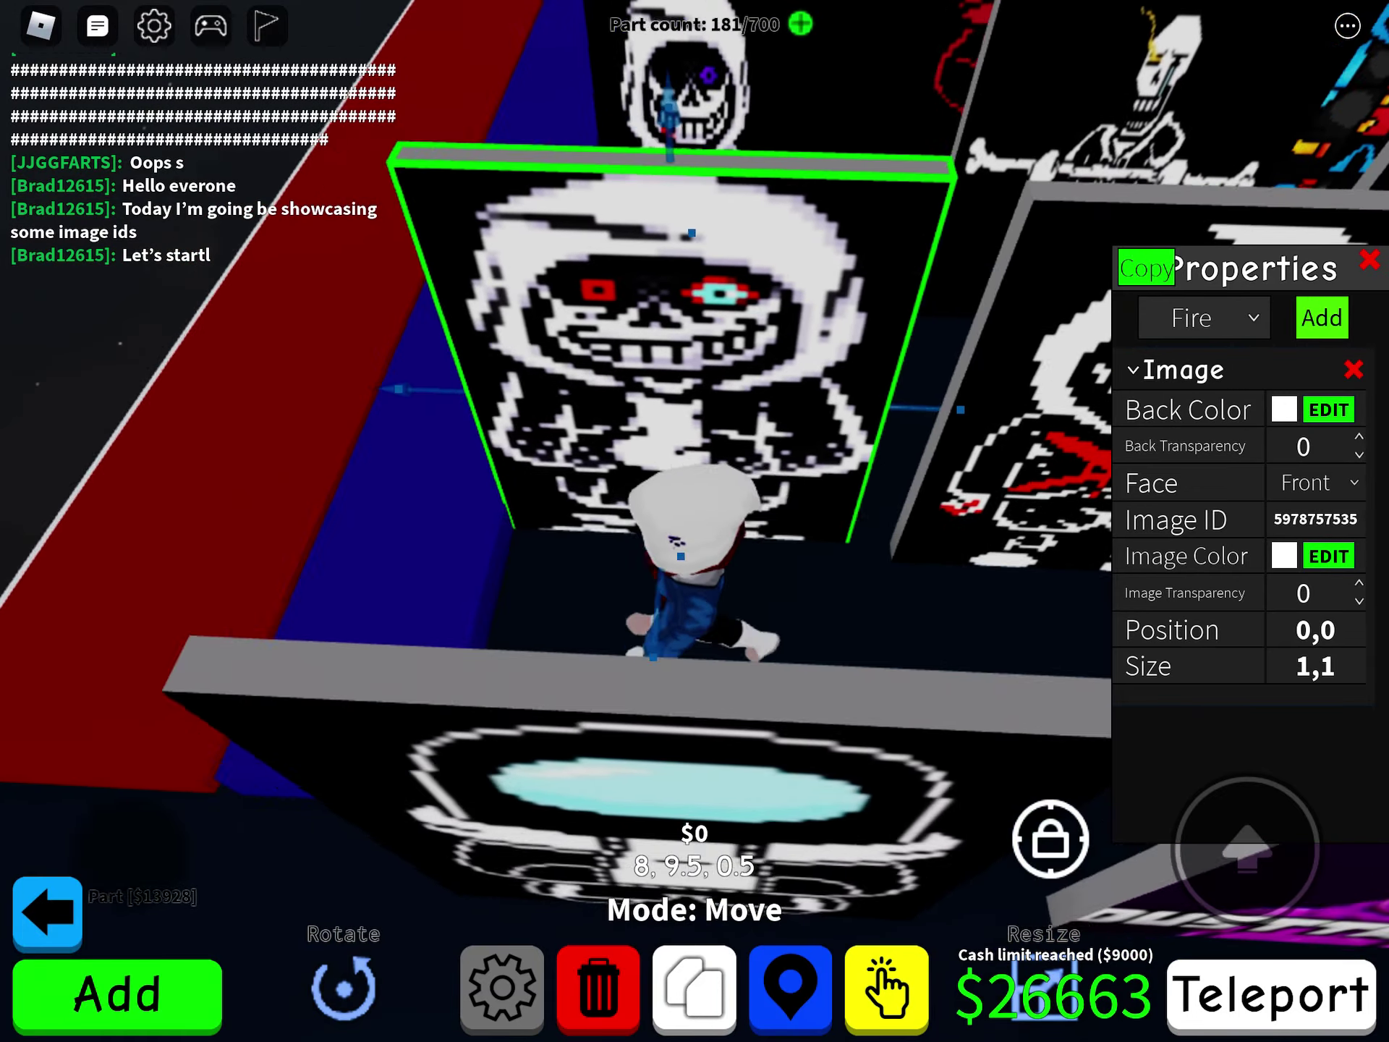
{"action": "left_click_drag", "start_coordinate": [723, 507], "coordinate": [435, 507]}
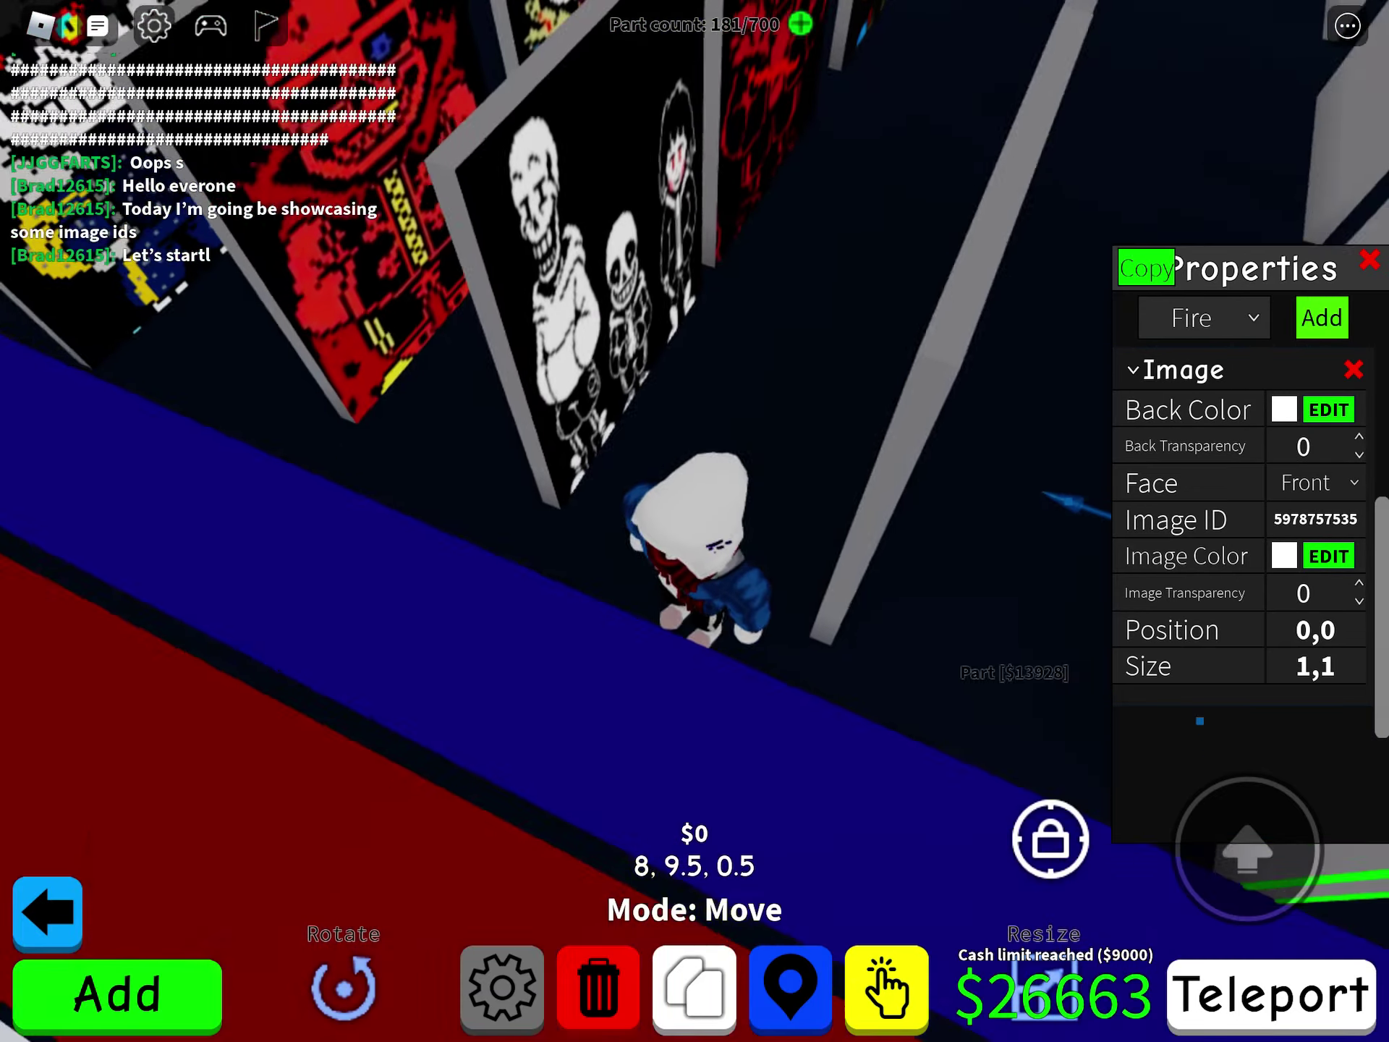
{"action": "left_click_drag", "start_coordinate": [391, 785], "coordinate": [275, 800]}
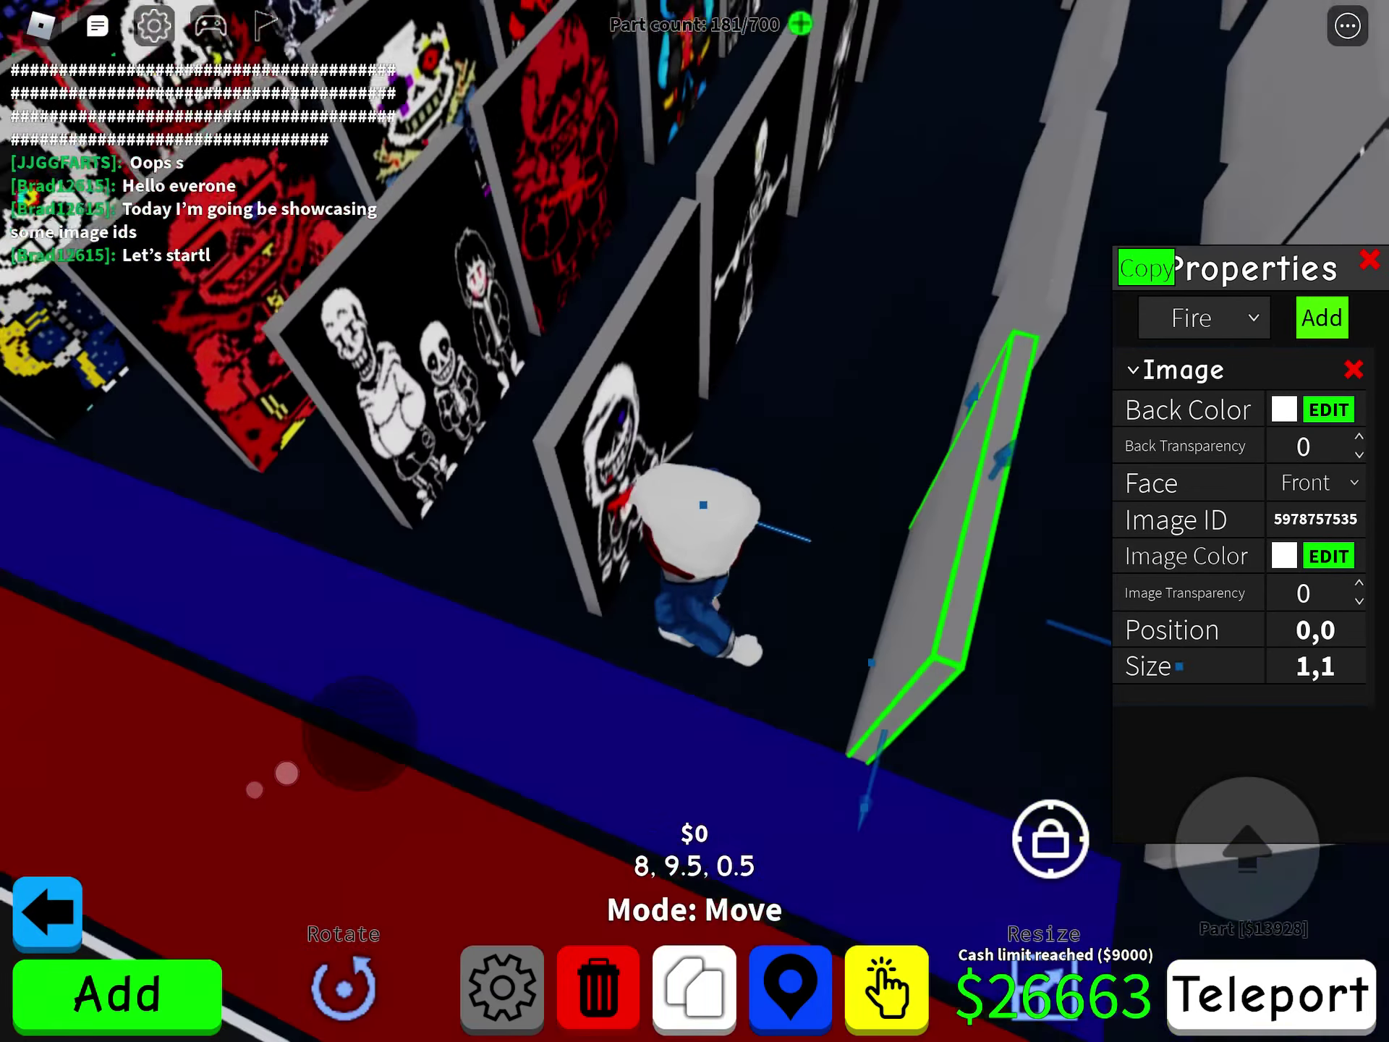
{"action": "left_click_drag", "start_coordinate": [723, 507], "coordinate": [506, 435]}
{"action": "left_click", "coordinate": [529, 340]}
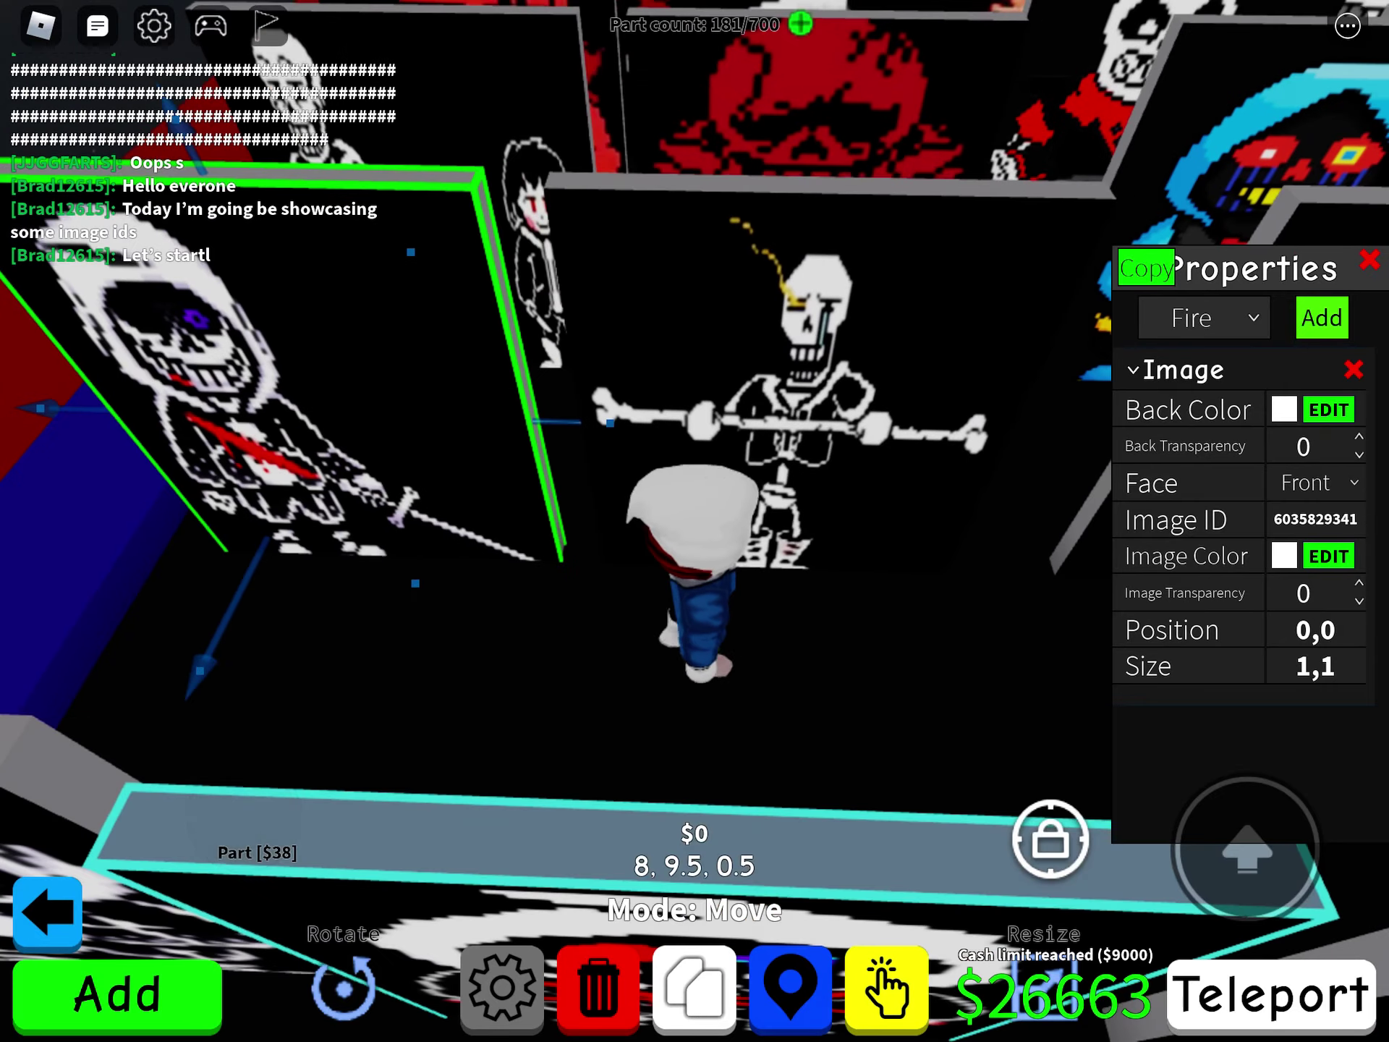
{"action": "left_click", "coordinate": [724, 333]}
Show the Image IDs of the central Papyrus, face and red panels.
{"action": "left_click_drag", "start_coordinate": [796, 506], "coordinate": [578, 507]}
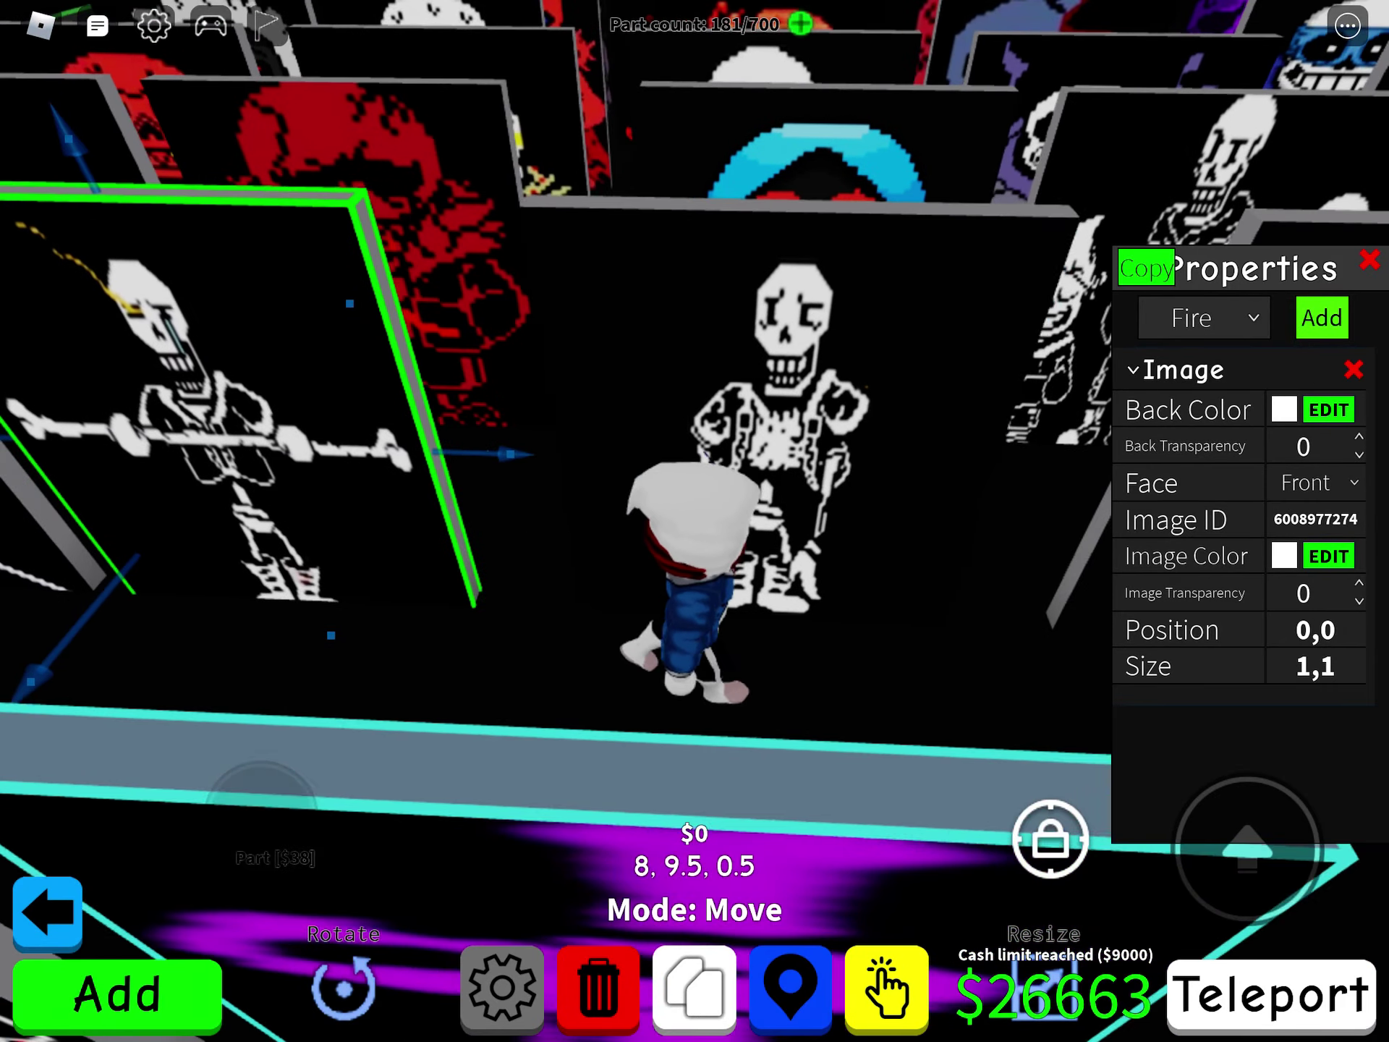
{"action": "left_click", "coordinate": [795, 326]}
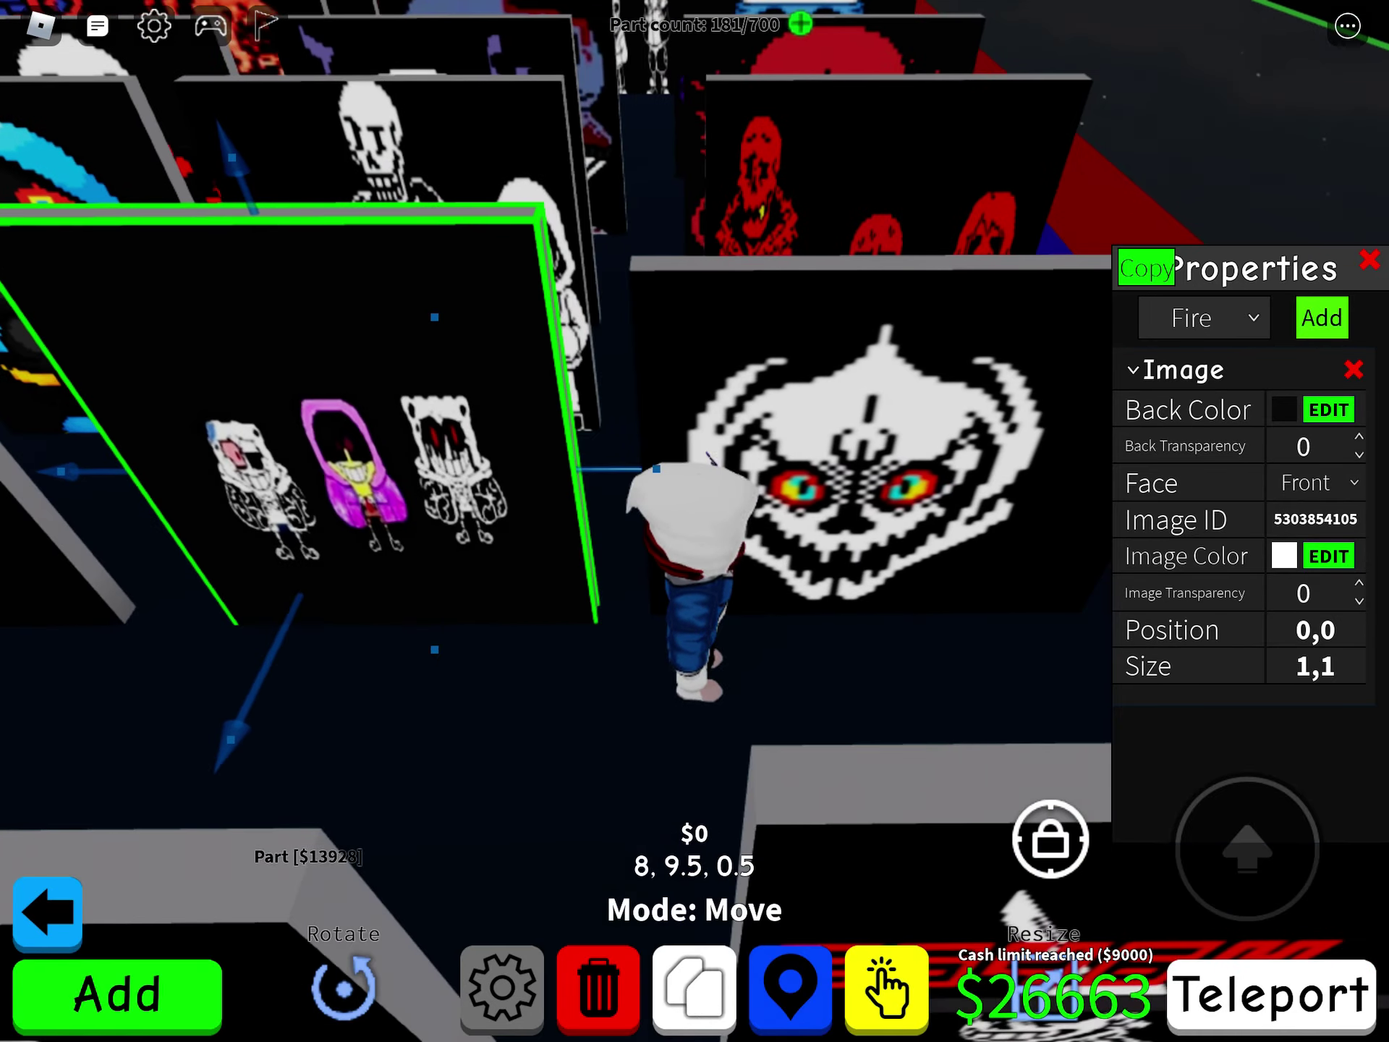
{"action": "left_click", "coordinate": [905, 405]}
{"action": "left_click_drag", "start_coordinate": [796, 507], "coordinate": [471, 434]}
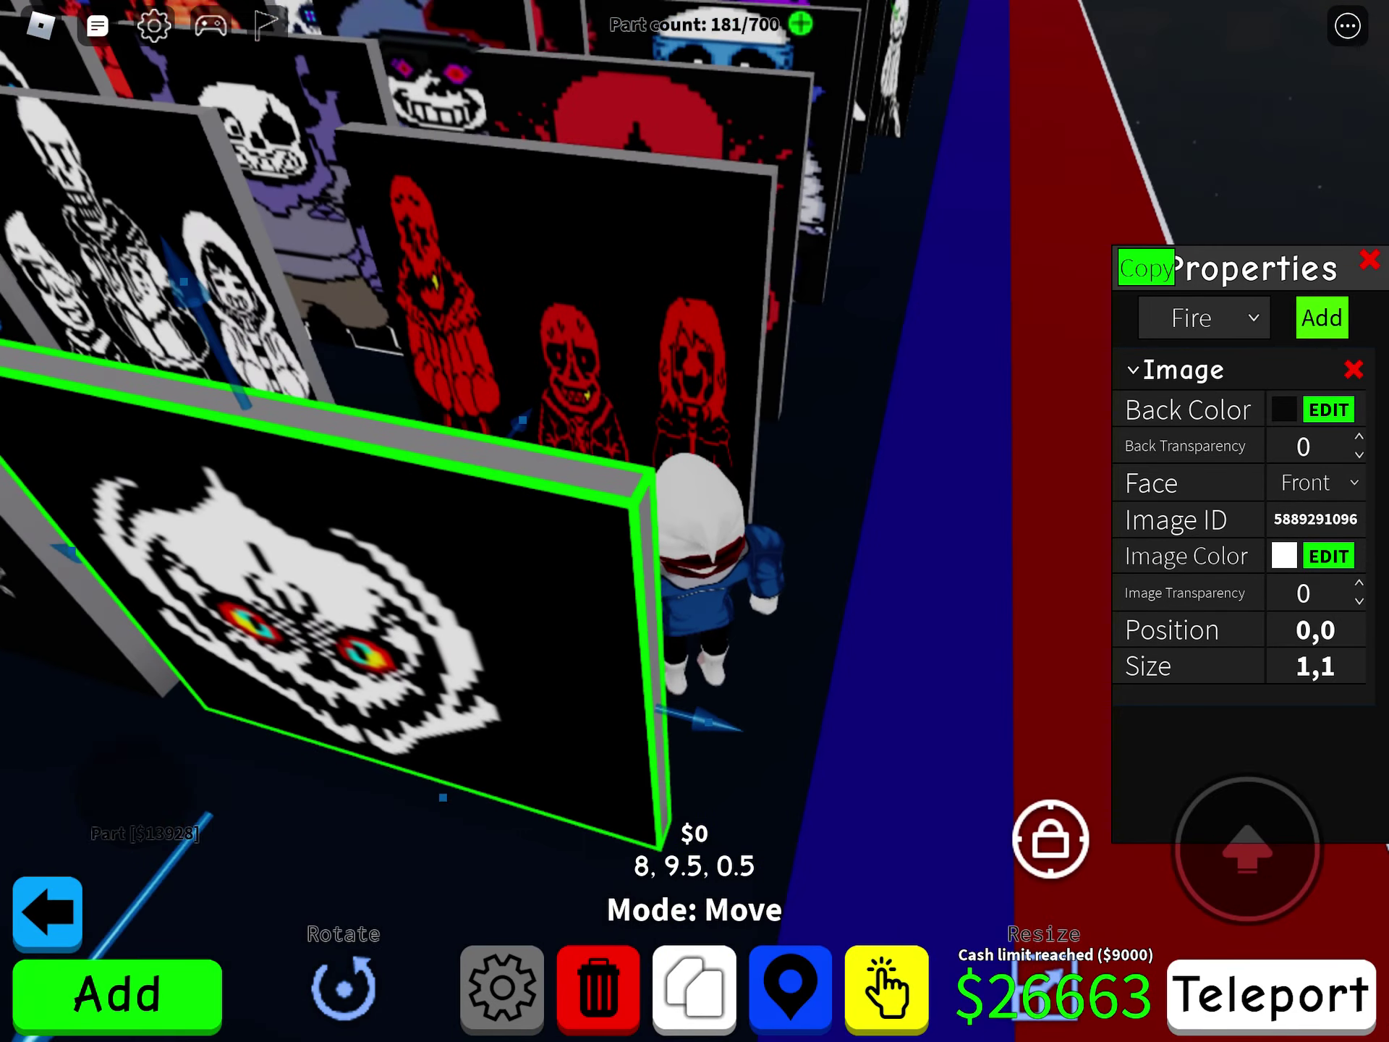
{"action": "left_click", "coordinate": [578, 304]}
Show the Papyrus, blue-hood and red skull panels' IDs, then zoom out over all rows.
{"action": "left_click_drag", "start_coordinate": [651, 507], "coordinate": [795, 507]}
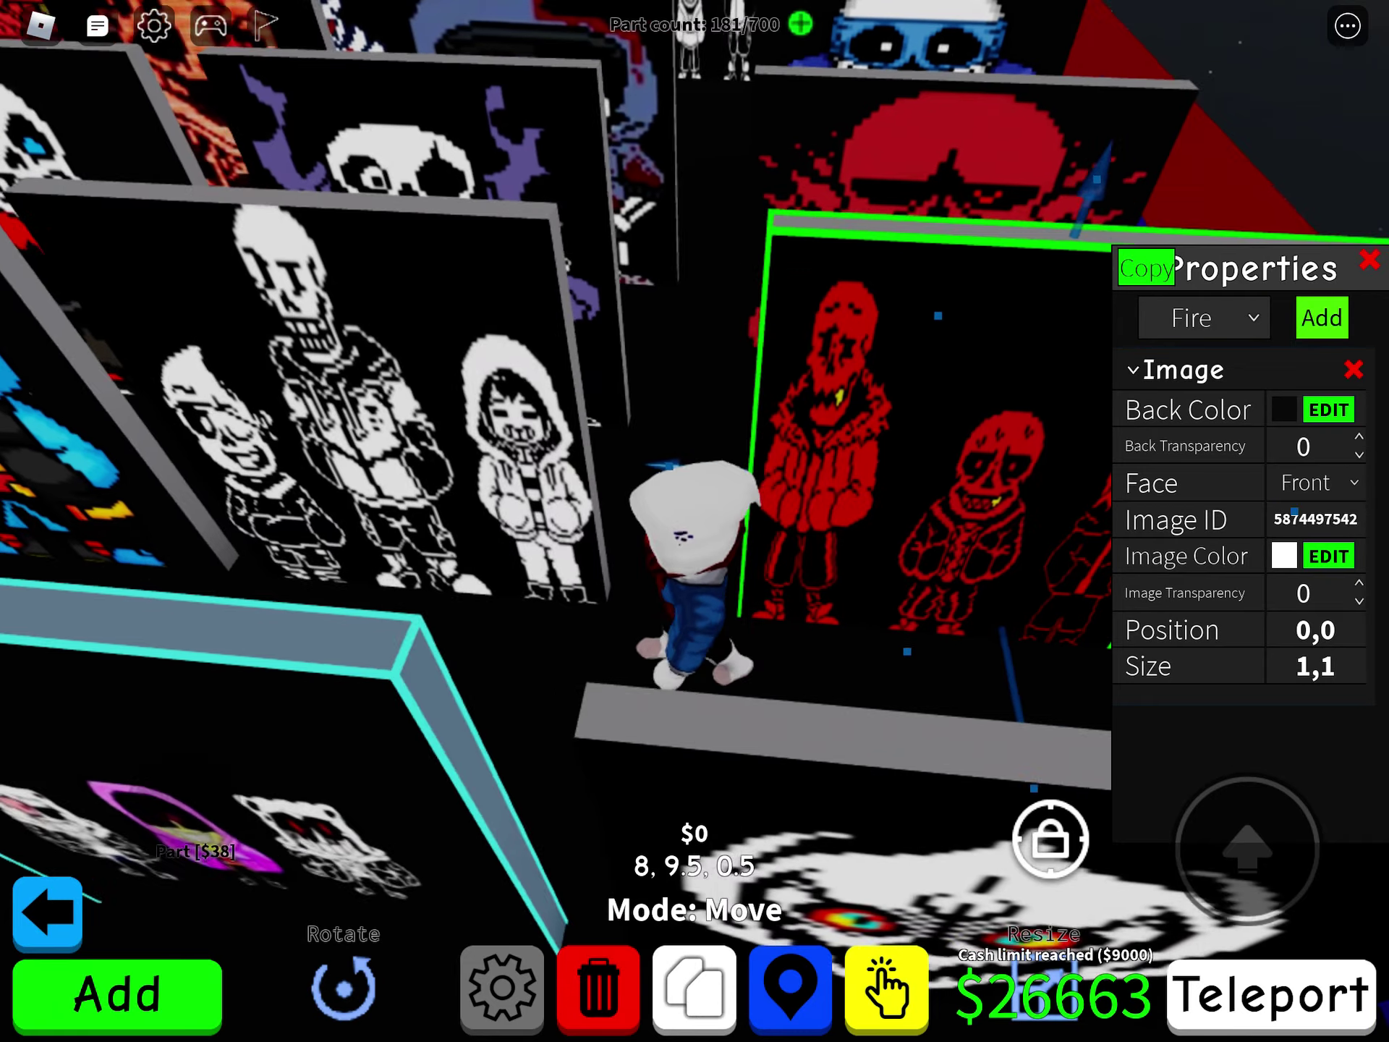
{"action": "left_click_drag", "start_coordinate": [507, 507], "coordinate": [796, 507]}
{"action": "left_click", "coordinate": [579, 434]}
{"action": "mouse_move", "coordinate": [507, 507]}
{"action": "left_mouse_down"}
{"action": "mouse_move", "coordinate": [724, 470]}
{"action": "mouse_move", "coordinate": [686, 507]}
{"action": "left_mouse_up"}
{"action": "left_click", "coordinate": [651, 304]}
{"action": "mouse_move", "coordinate": [507, 506]}
{"action": "left_mouse_down"}
{"action": "mouse_move", "coordinate": [833, 506]}
{"action": "mouse_move", "coordinate": [651, 507]}
{"action": "left_mouse_up"}
{"action": "left_click", "coordinate": [666, 362]}
{"action": "left_click_drag", "start_coordinate": [507, 507], "coordinate": [616, 470]}
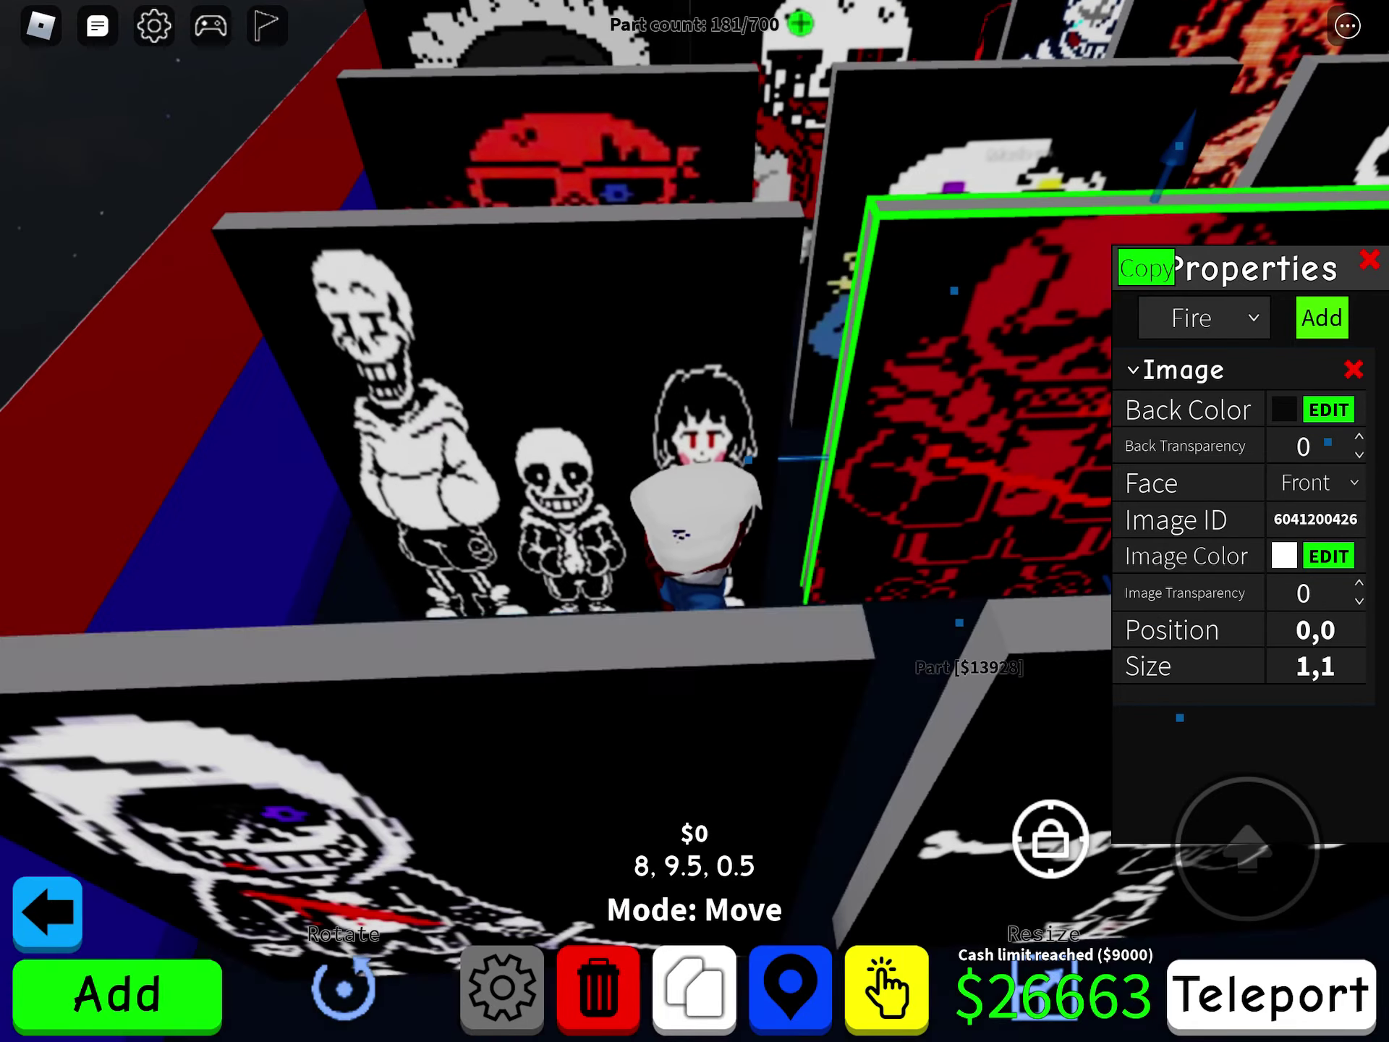
{"action": "scroll", "coordinate": [695, 521], "scroll_direction": "down", "scroll_amount": 3}
Show the Image IDs of a Papyrus panel, the Papyrus-Sans-Frisk panel and a red panel.
{"action": "scroll", "coordinate": [694, 522], "scroll_direction": "down", "scroll_amount": 5}
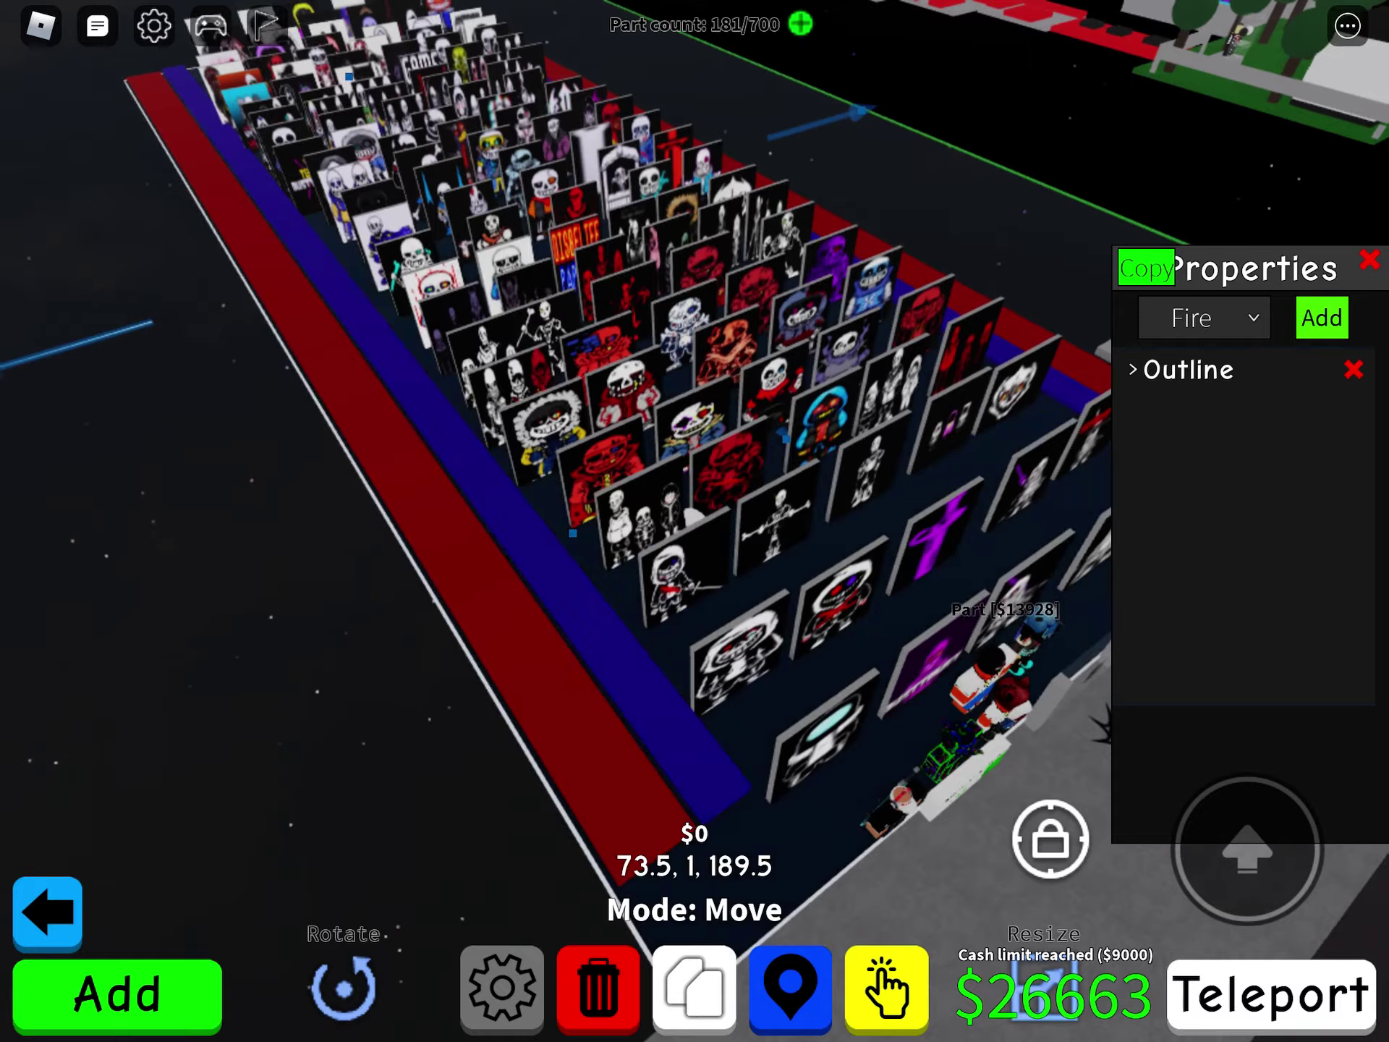
{"action": "scroll", "coordinate": [695, 521], "scroll_direction": "up", "scroll_amount": 5}
{"action": "left_click", "coordinate": [699, 466]}
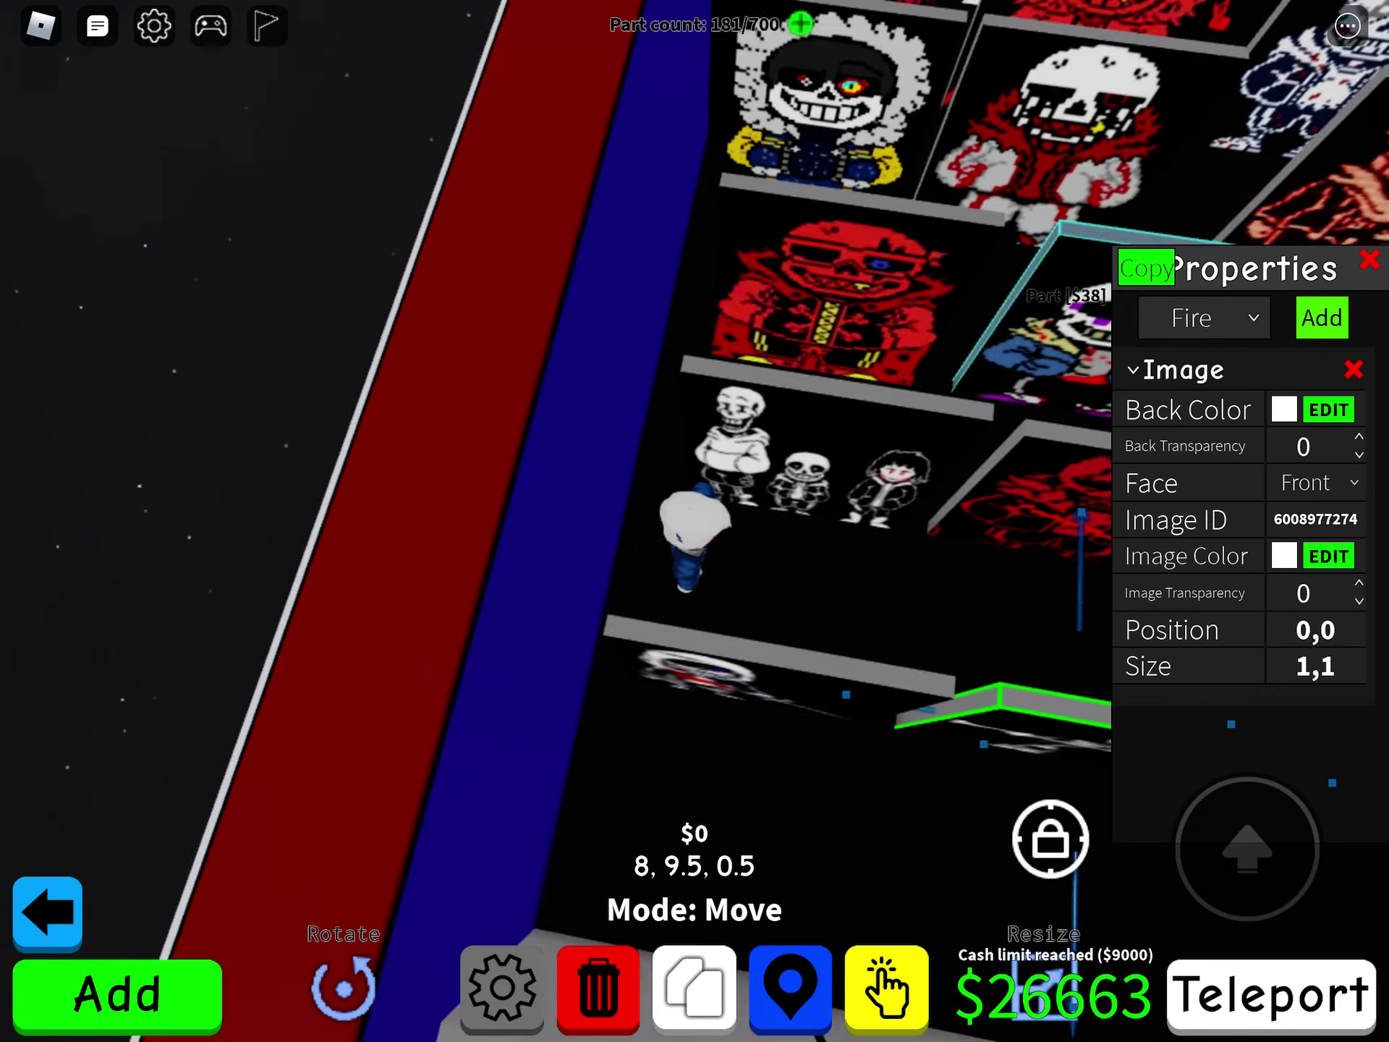
{"action": "left_click_drag", "start_coordinate": [507, 506], "coordinate": [651, 507]}
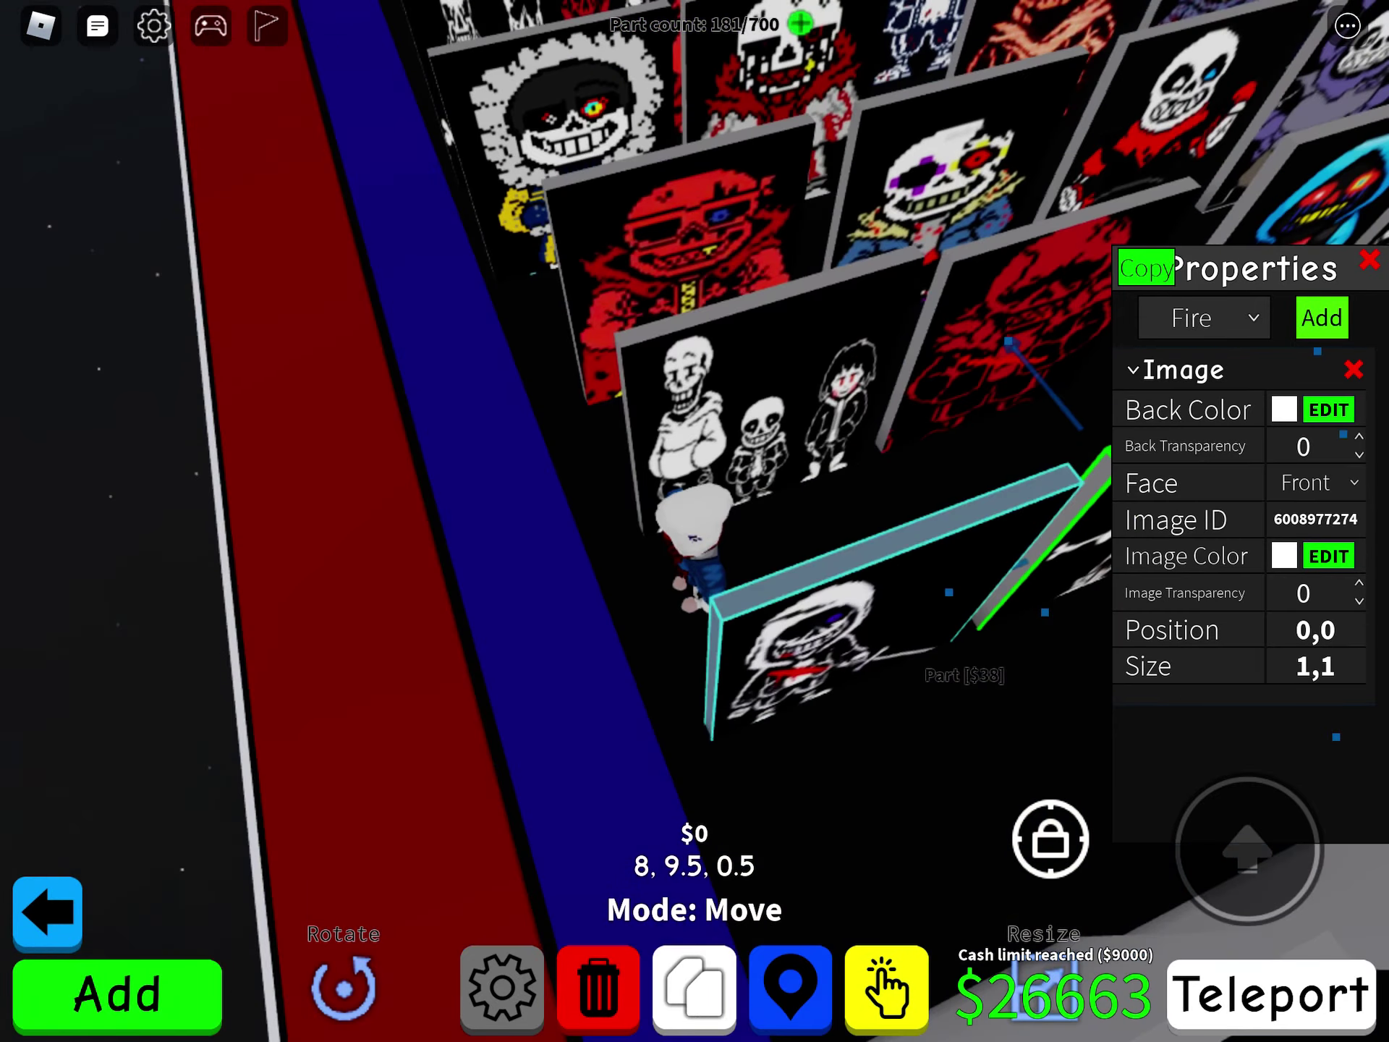
{"action": "left_click", "coordinate": [760, 434]}
{"action": "left_click_drag", "start_coordinate": [507, 508], "coordinate": [651, 469]}
{"action": "left_click_drag", "start_coordinate": [507, 507], "coordinate": [651, 507]}
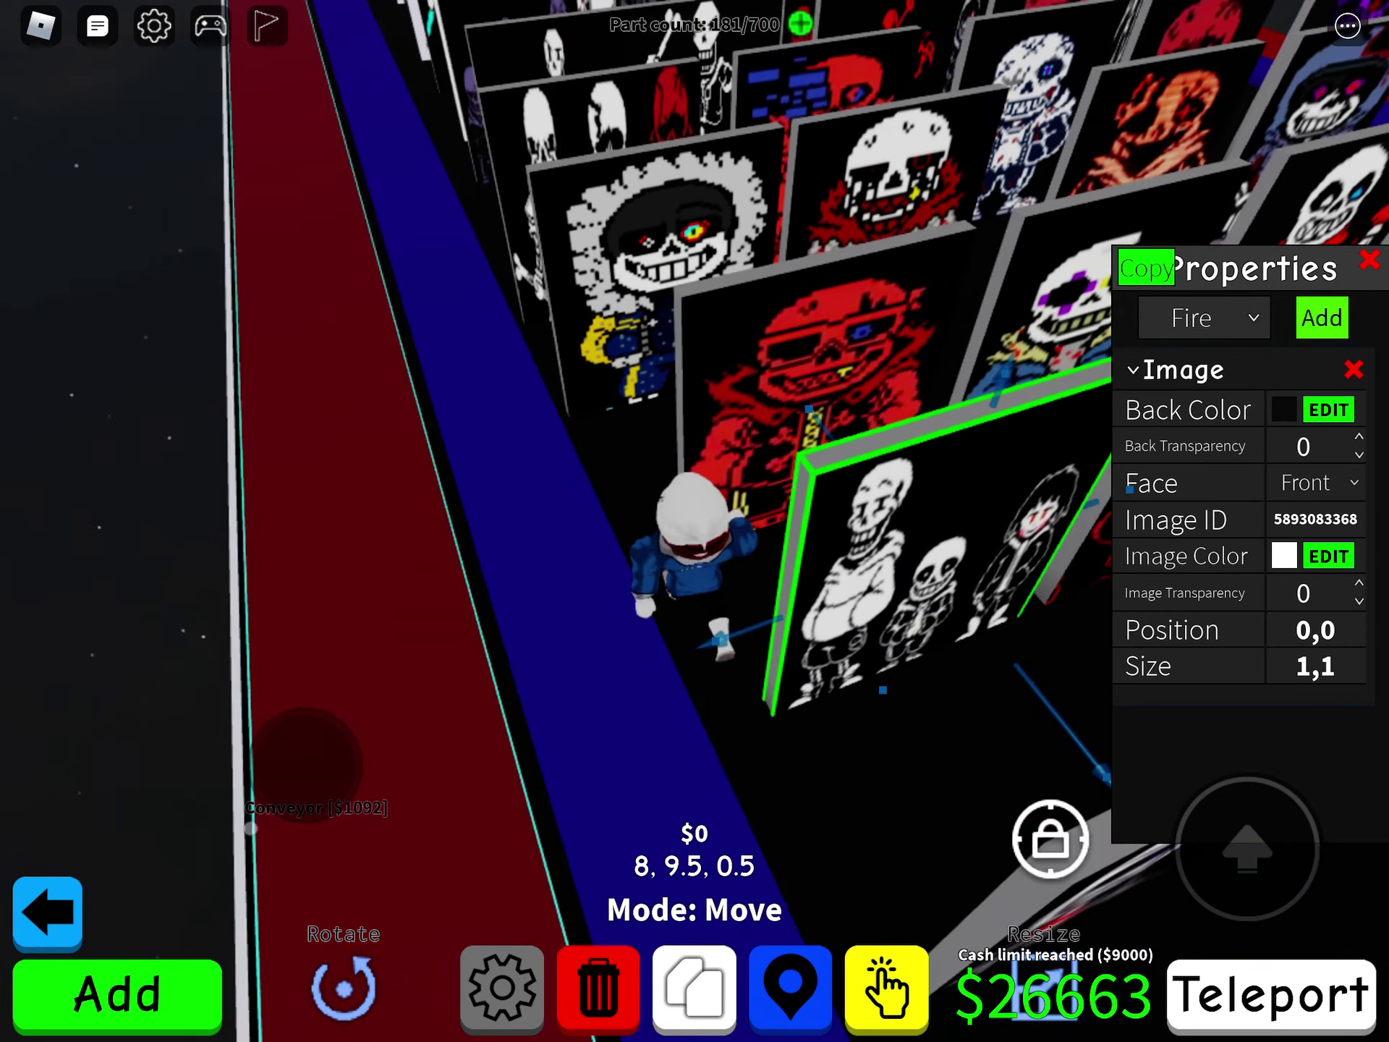
{"action": "left_click", "coordinate": [759, 405]}
Show the purple-eyed, red-scarf and purple Sans panels' Image IDs.
{"action": "left_click_drag", "start_coordinate": [507, 506], "coordinate": [651, 470]}
{"action": "left_click_drag", "start_coordinate": [506, 508], "coordinate": [651, 507]}
{"action": "left_click", "coordinate": [789, 434]}
{"action": "left_click_drag", "start_coordinate": [507, 507], "coordinate": [651, 470]}
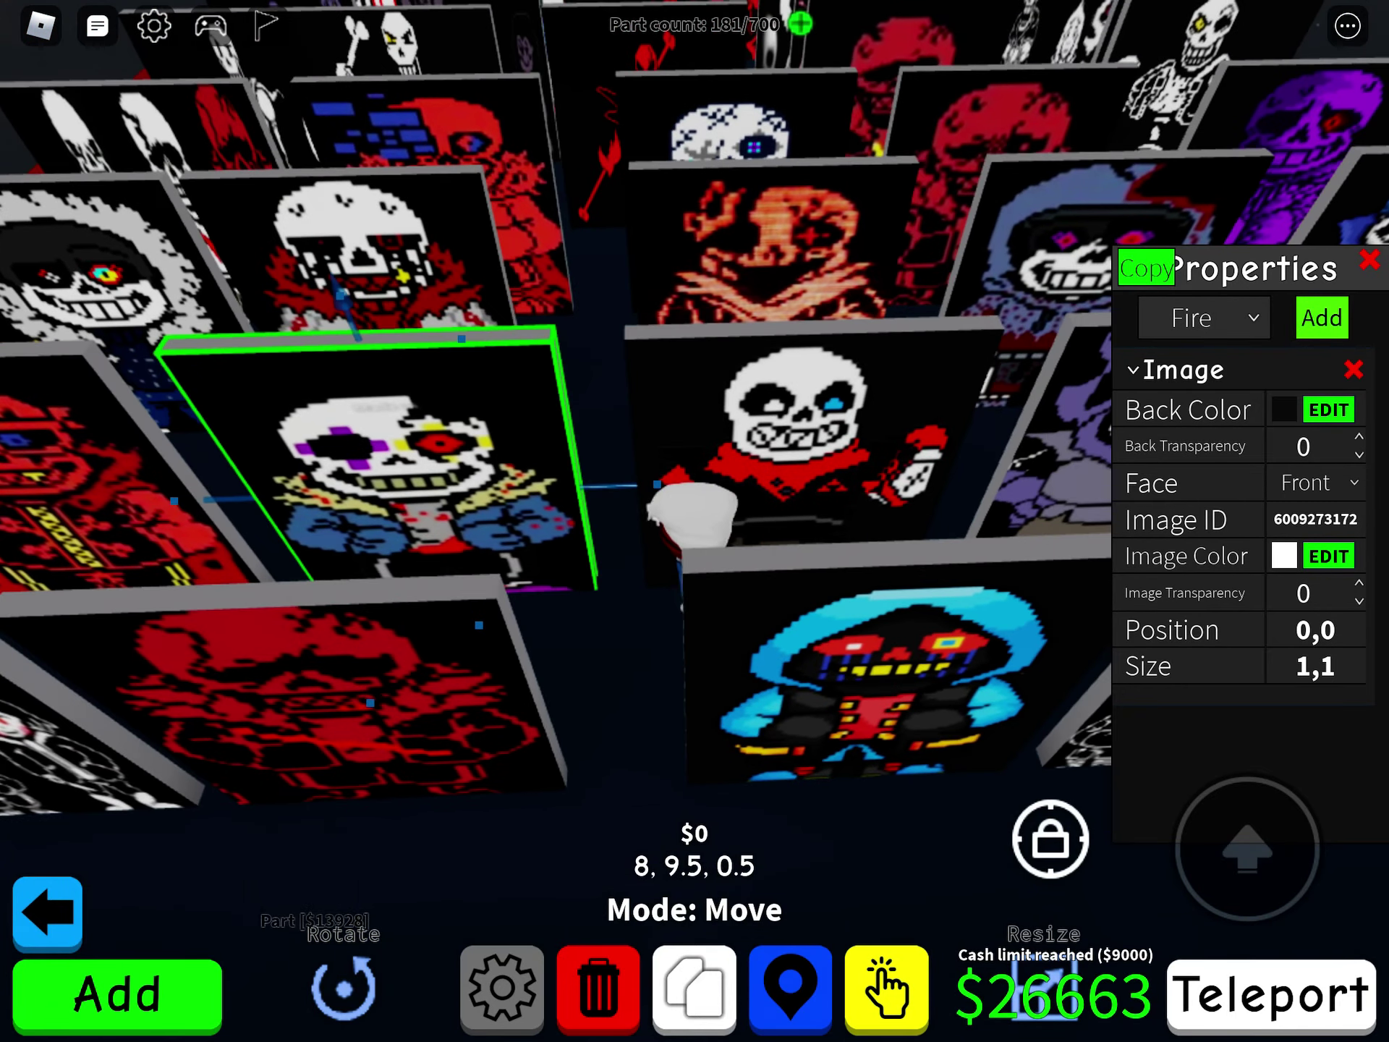
{"action": "left_click_drag", "start_coordinate": [507, 507], "coordinate": [615, 507]}
{"action": "left_click", "coordinate": [833, 449]}
{"action": "mouse_move", "coordinate": [507, 507]}
{"action": "left_mouse_down"}
{"action": "mouse_move", "coordinate": [651, 470]}
{"action": "mouse_move", "coordinate": [615, 508]}
{"action": "left_mouse_up"}
{"action": "left_click", "coordinate": [695, 434]}
Show the blue Sans and dark hooded Sans panels' Image IDs.
{"action": "mouse_move", "coordinate": [507, 507]}
{"action": "left_mouse_down"}
{"action": "mouse_move", "coordinate": [615, 492]}
{"action": "mouse_move", "coordinate": [615, 507]}
{"action": "left_mouse_up"}
{"action": "left_click_drag", "start_coordinate": [507, 507], "coordinate": [615, 506]}
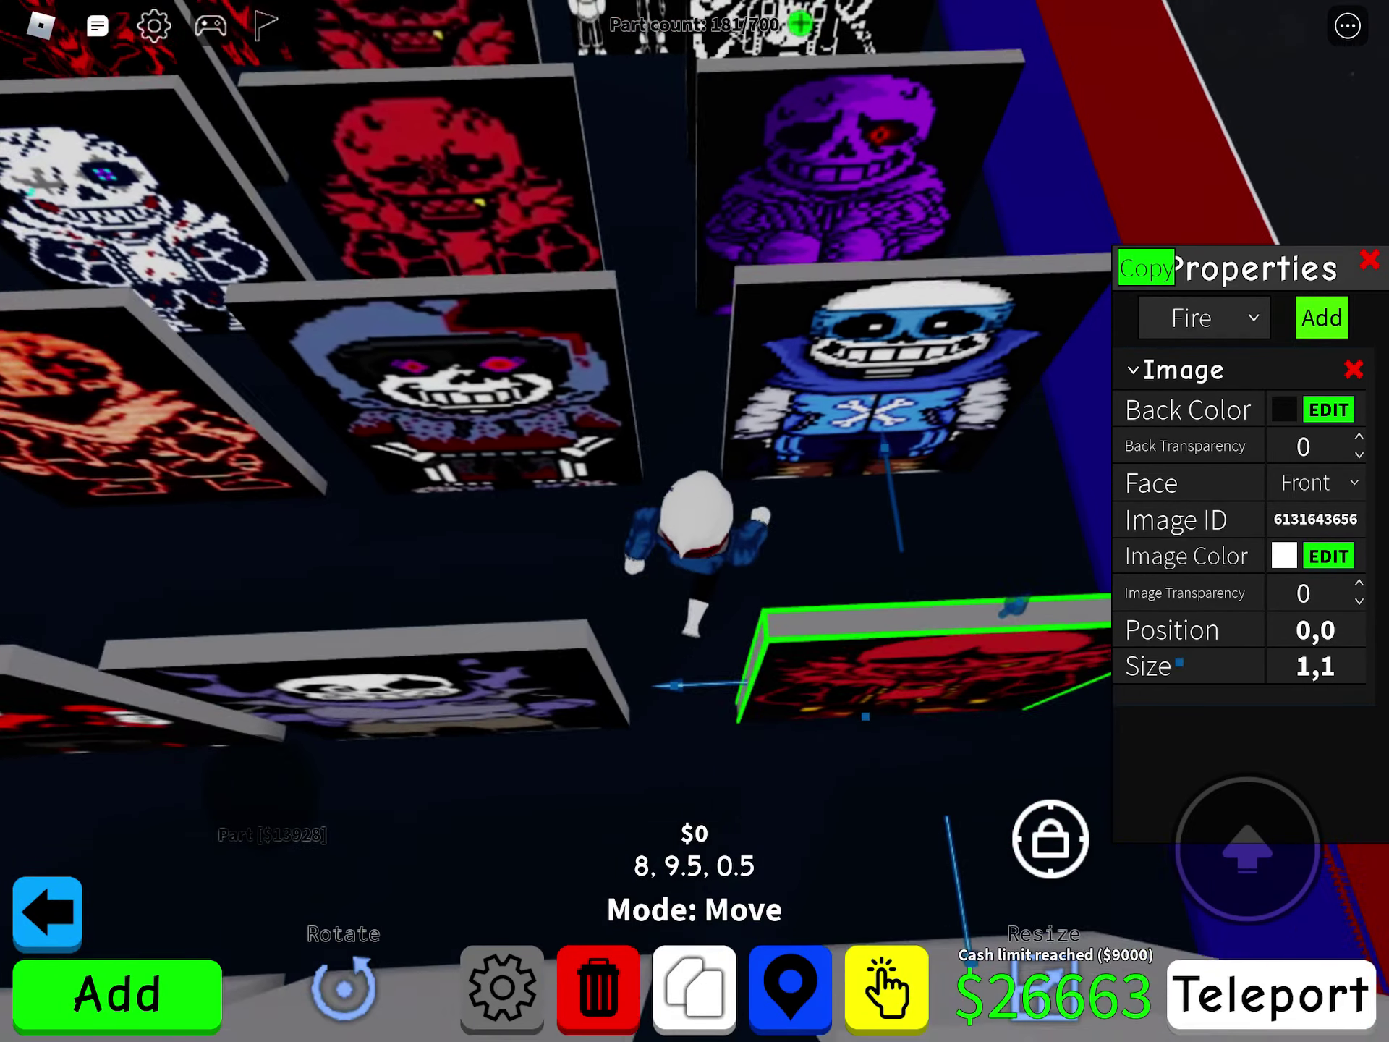
{"action": "left_click", "coordinate": [853, 373]}
{"action": "mouse_move", "coordinate": [506, 508]}
{"action": "left_mouse_down"}
{"action": "mouse_move", "coordinate": [615, 492]}
{"action": "mouse_move", "coordinate": [579, 507]}
{"action": "mouse_move", "coordinate": [616, 507]}
{"action": "left_mouse_up"}
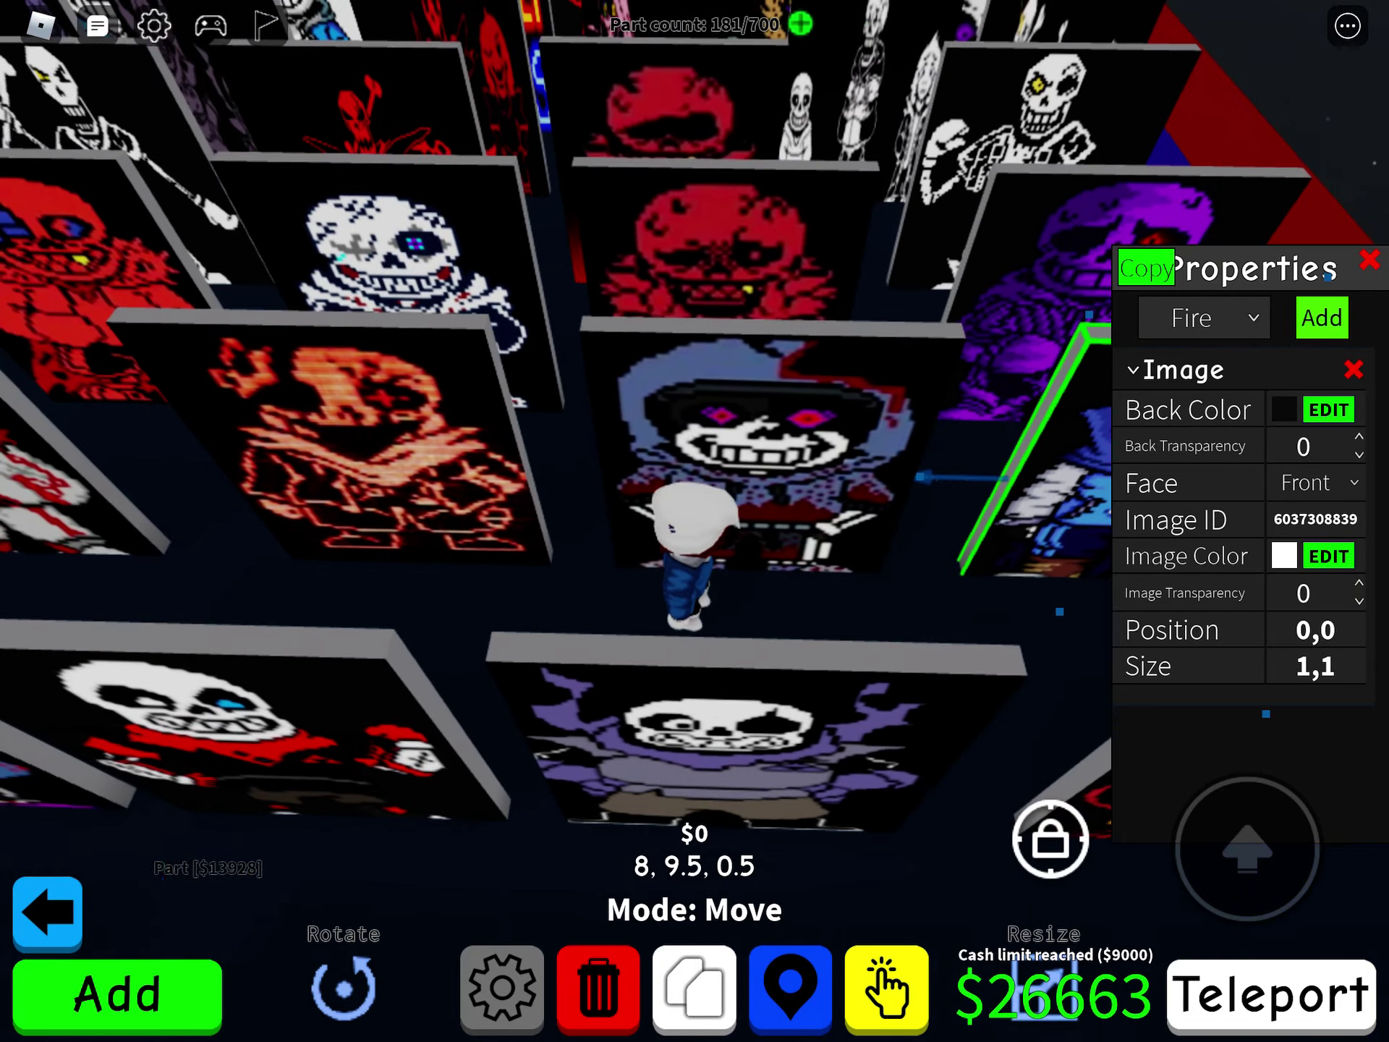
{"action": "left_click", "coordinate": [774, 434]}
{"action": "mouse_move", "coordinate": [506, 506]}
{"action": "left_mouse_down"}
{"action": "mouse_move", "coordinate": [615, 492]}
{"action": "mouse_move", "coordinate": [616, 506]}
{"action": "left_mouse_up"}
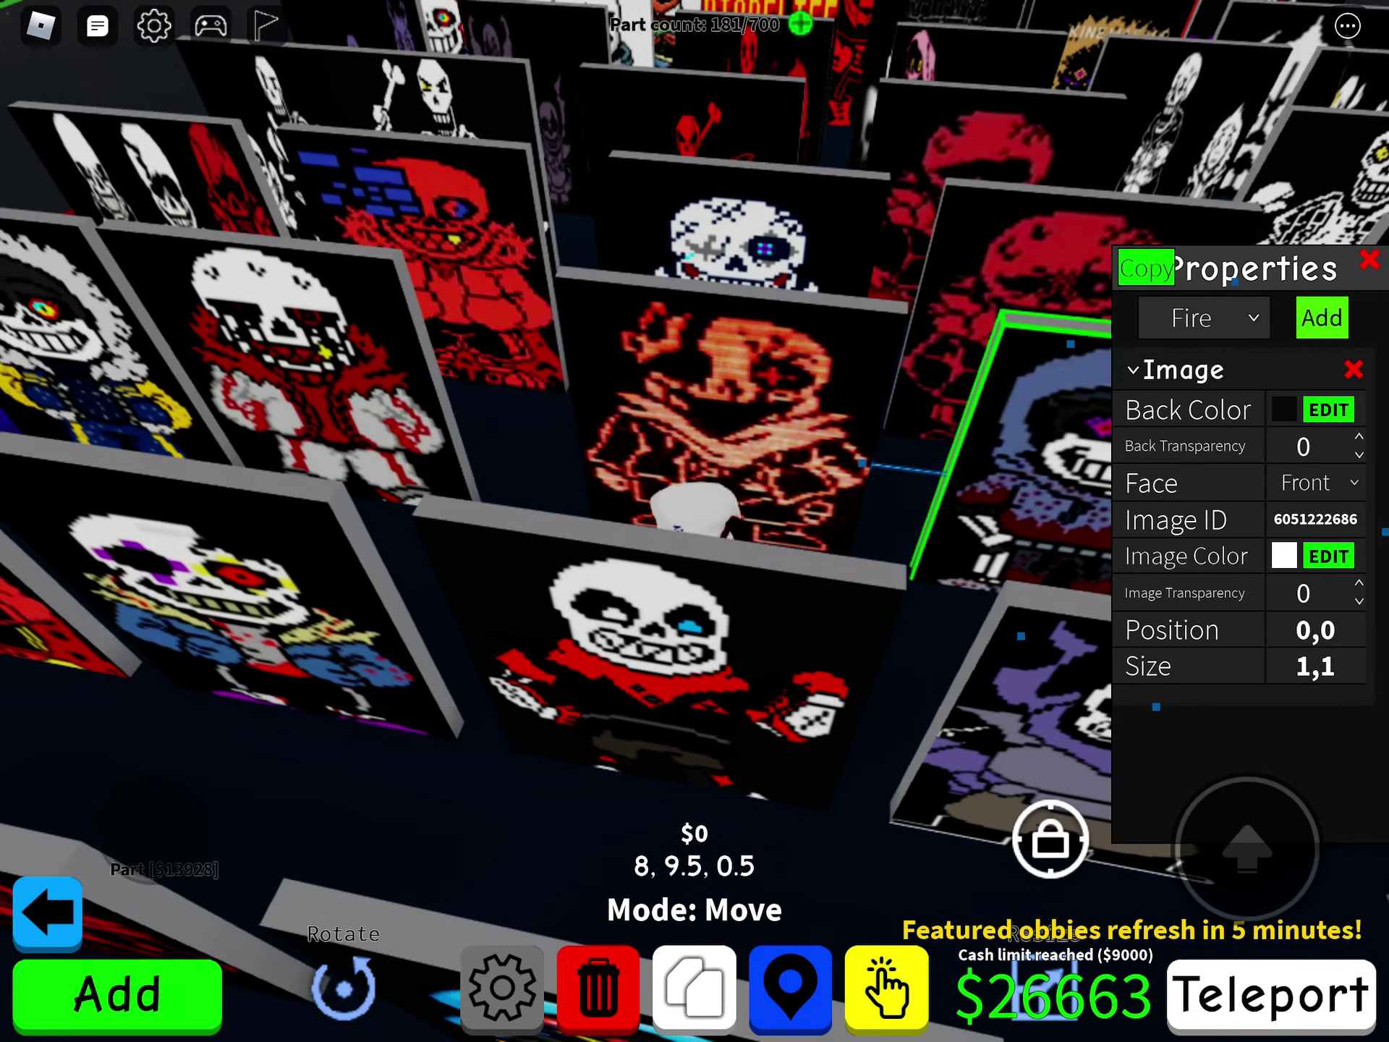
Show the fire Sans, red-jacket Sans and left Sans panels' Image IDs.
{"action": "left_click", "coordinate": [683, 419]}
{"action": "left_click_drag", "start_coordinate": [506, 507], "coordinate": [614, 507]}
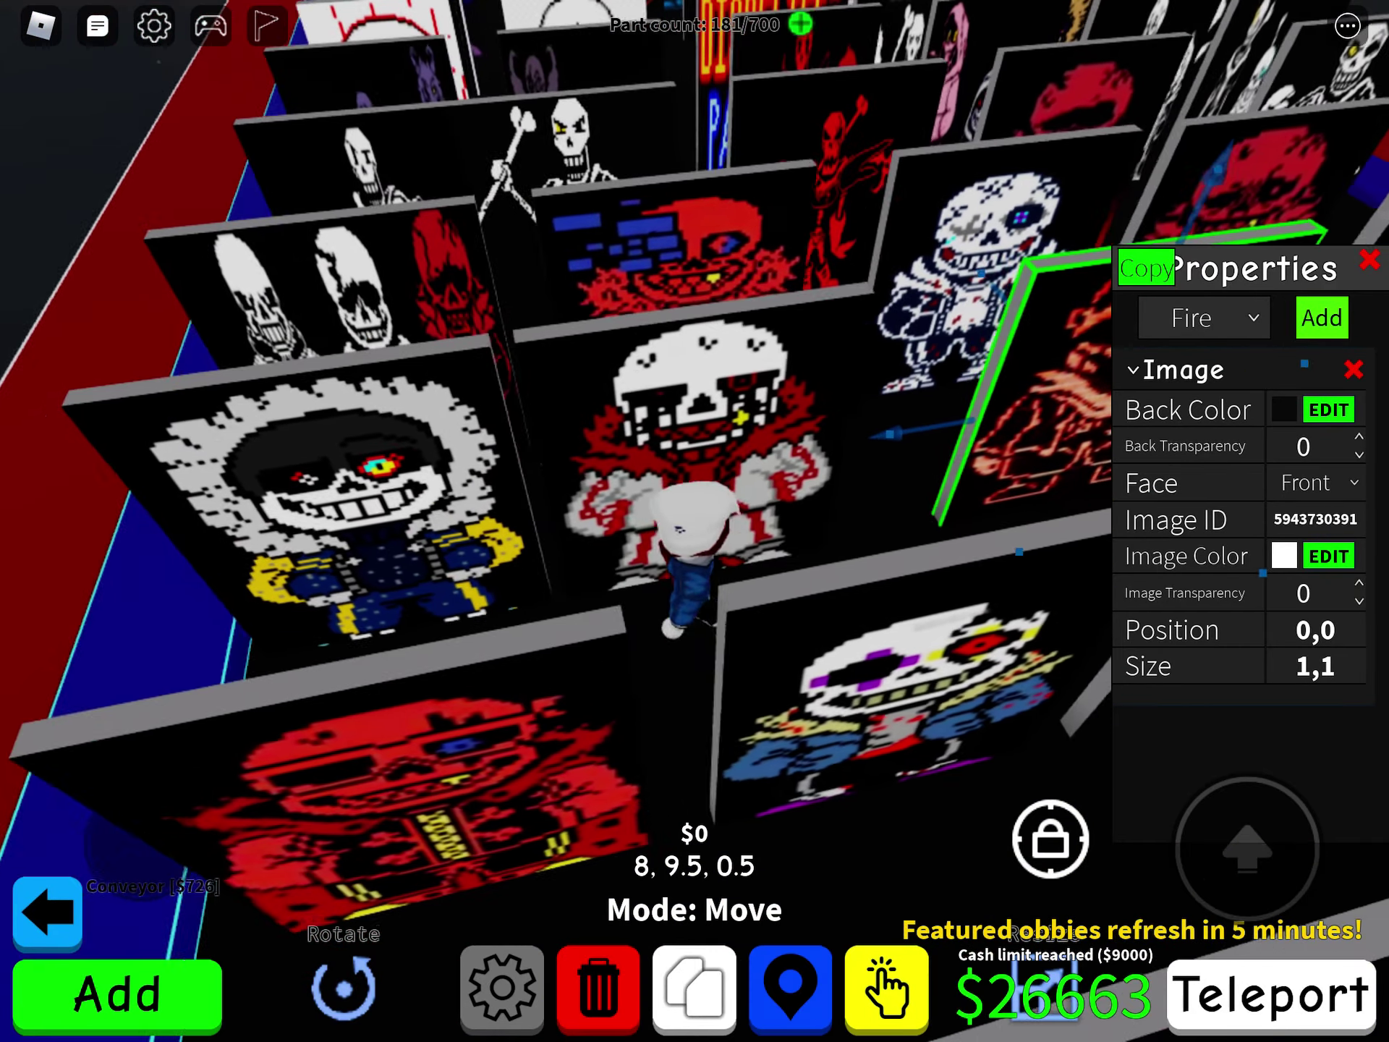
{"action": "left_click", "coordinate": [723, 449]}
{"action": "left_click", "coordinate": [565, 463]}
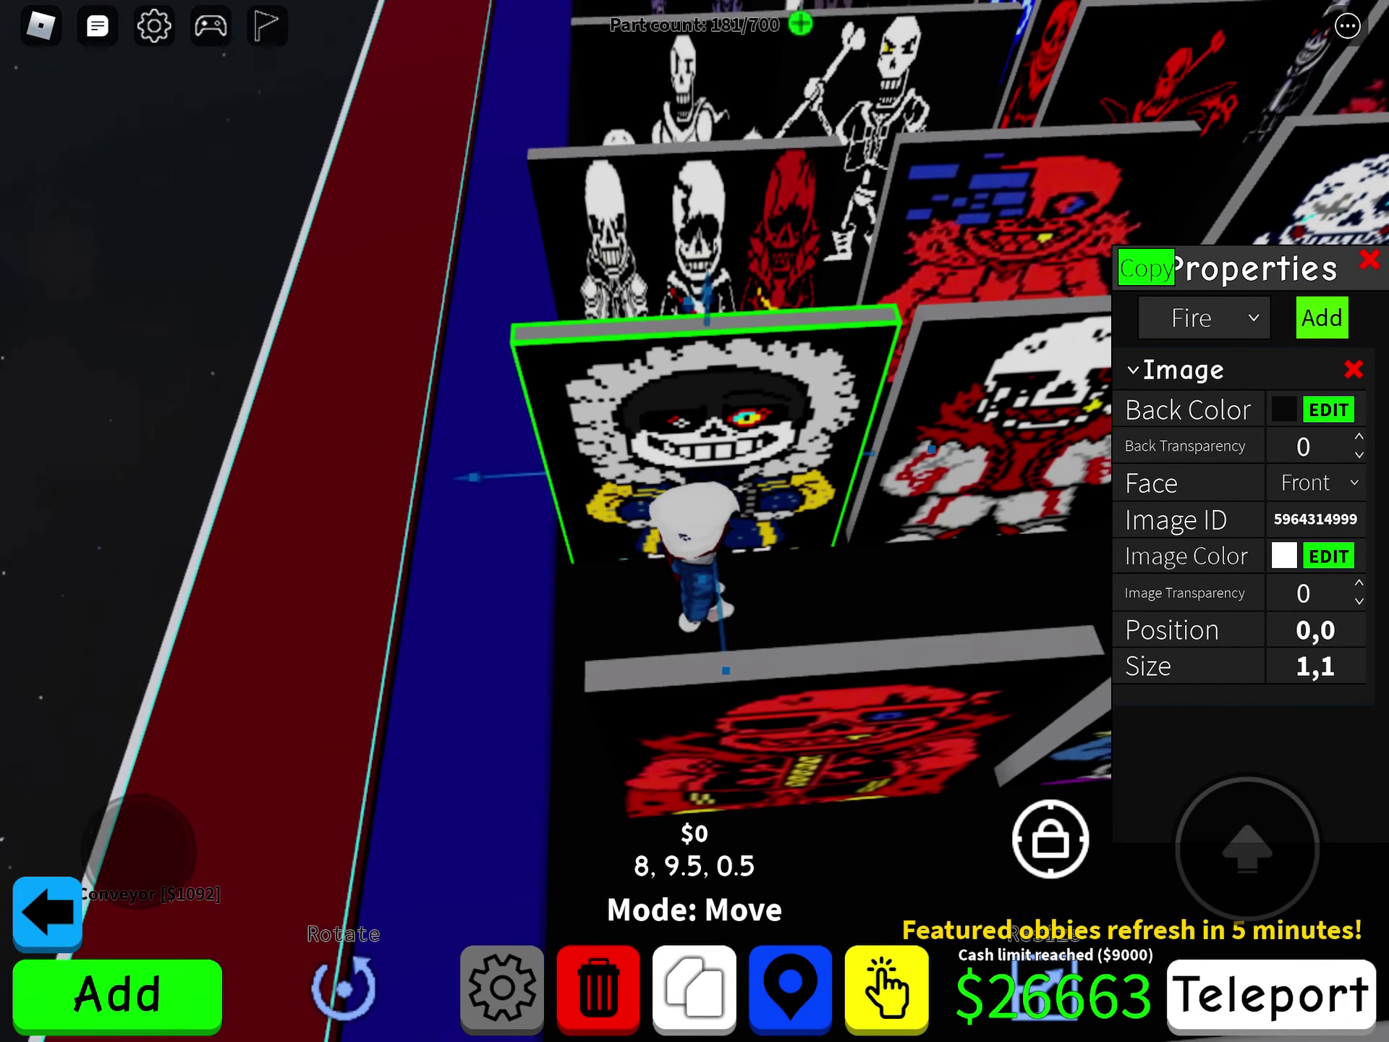
{"action": "mouse_move", "coordinate": [507, 435]}
{"action": "left_mouse_down"}
{"action": "mouse_move", "coordinate": [507, 542]}
{"action": "mouse_move", "coordinate": [615, 470]}
{"action": "left_mouse_up"}
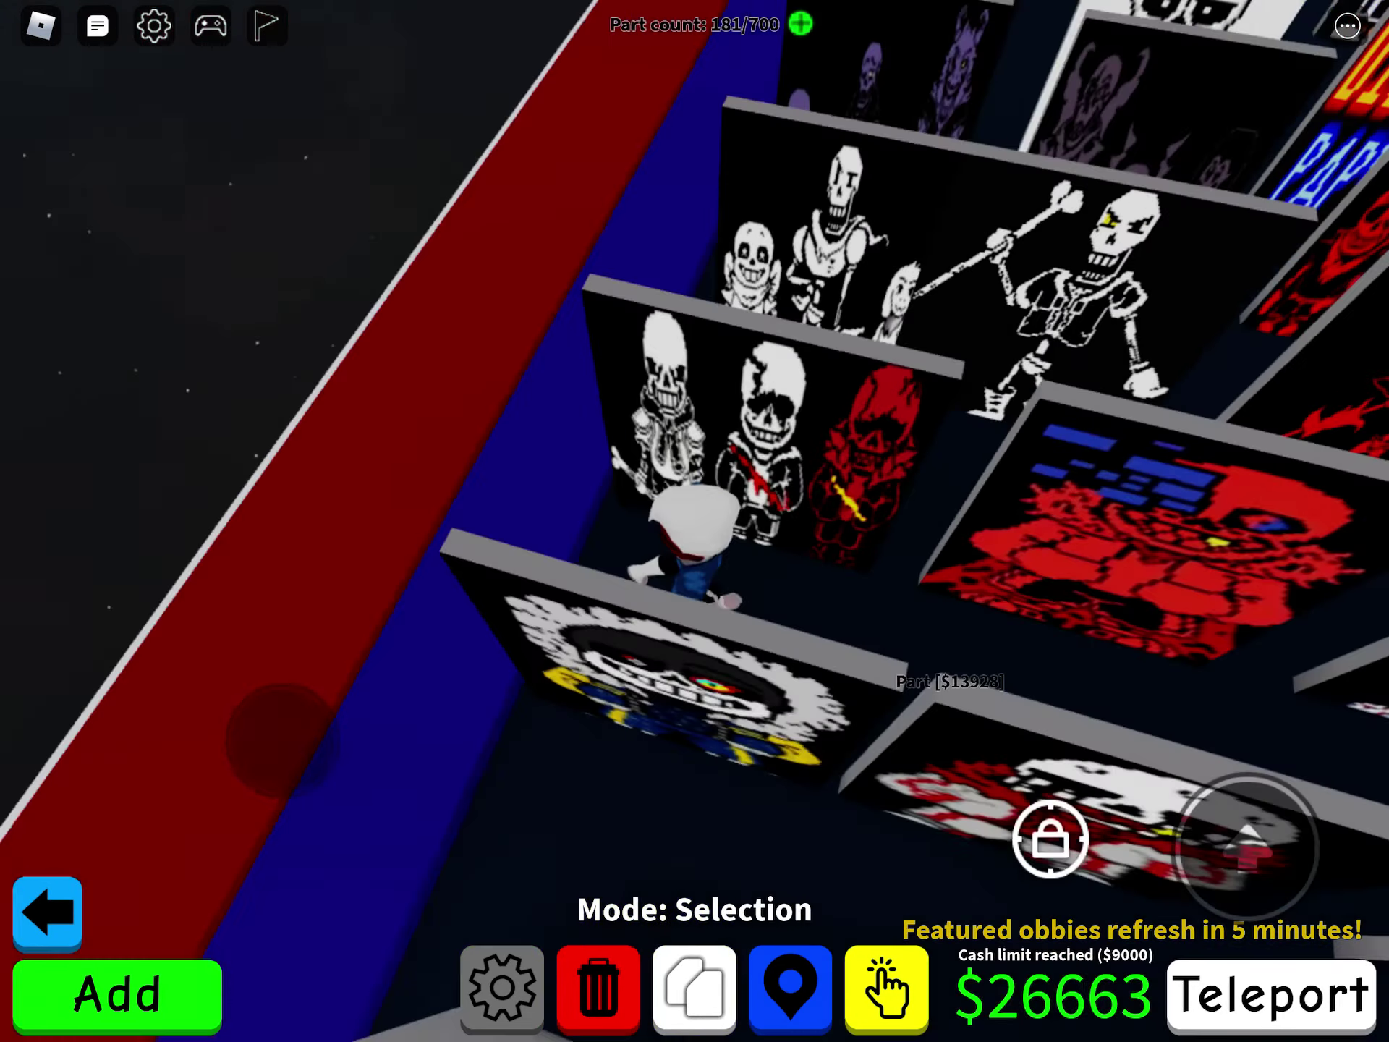
Show the Image IDs of the next panel, the white Sans and the red Sans panels.
{"action": "left_click", "coordinate": [630, 420]}
{"action": "left_click_drag", "start_coordinate": [507, 507], "coordinate": [578, 469]}
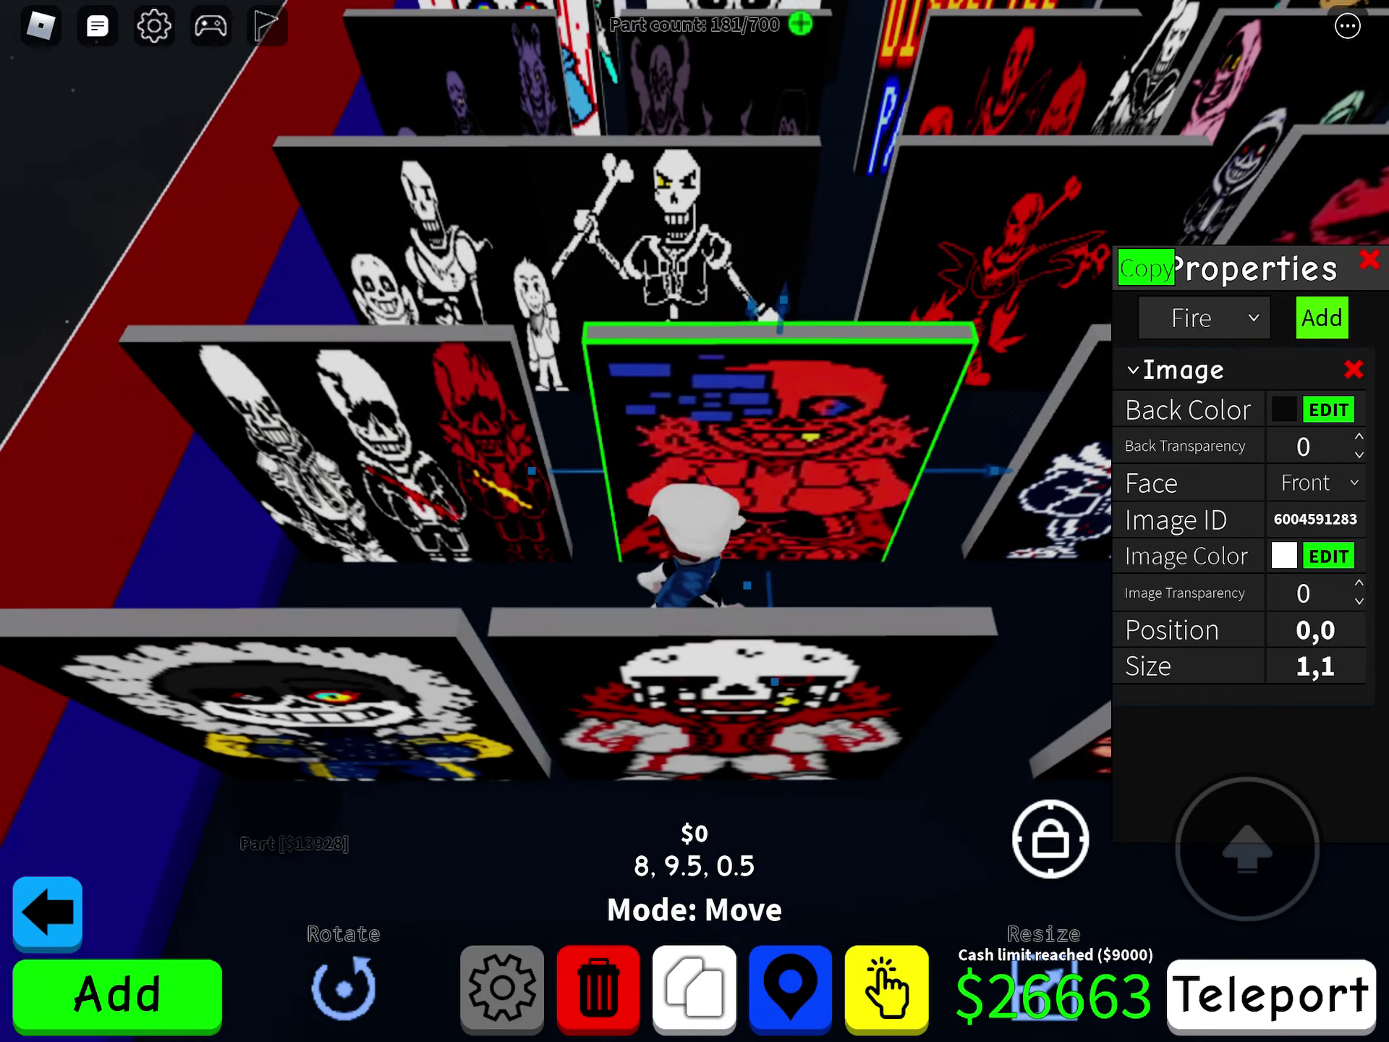
{"action": "left_click_drag", "start_coordinate": [724, 507], "coordinate": [399, 471]}
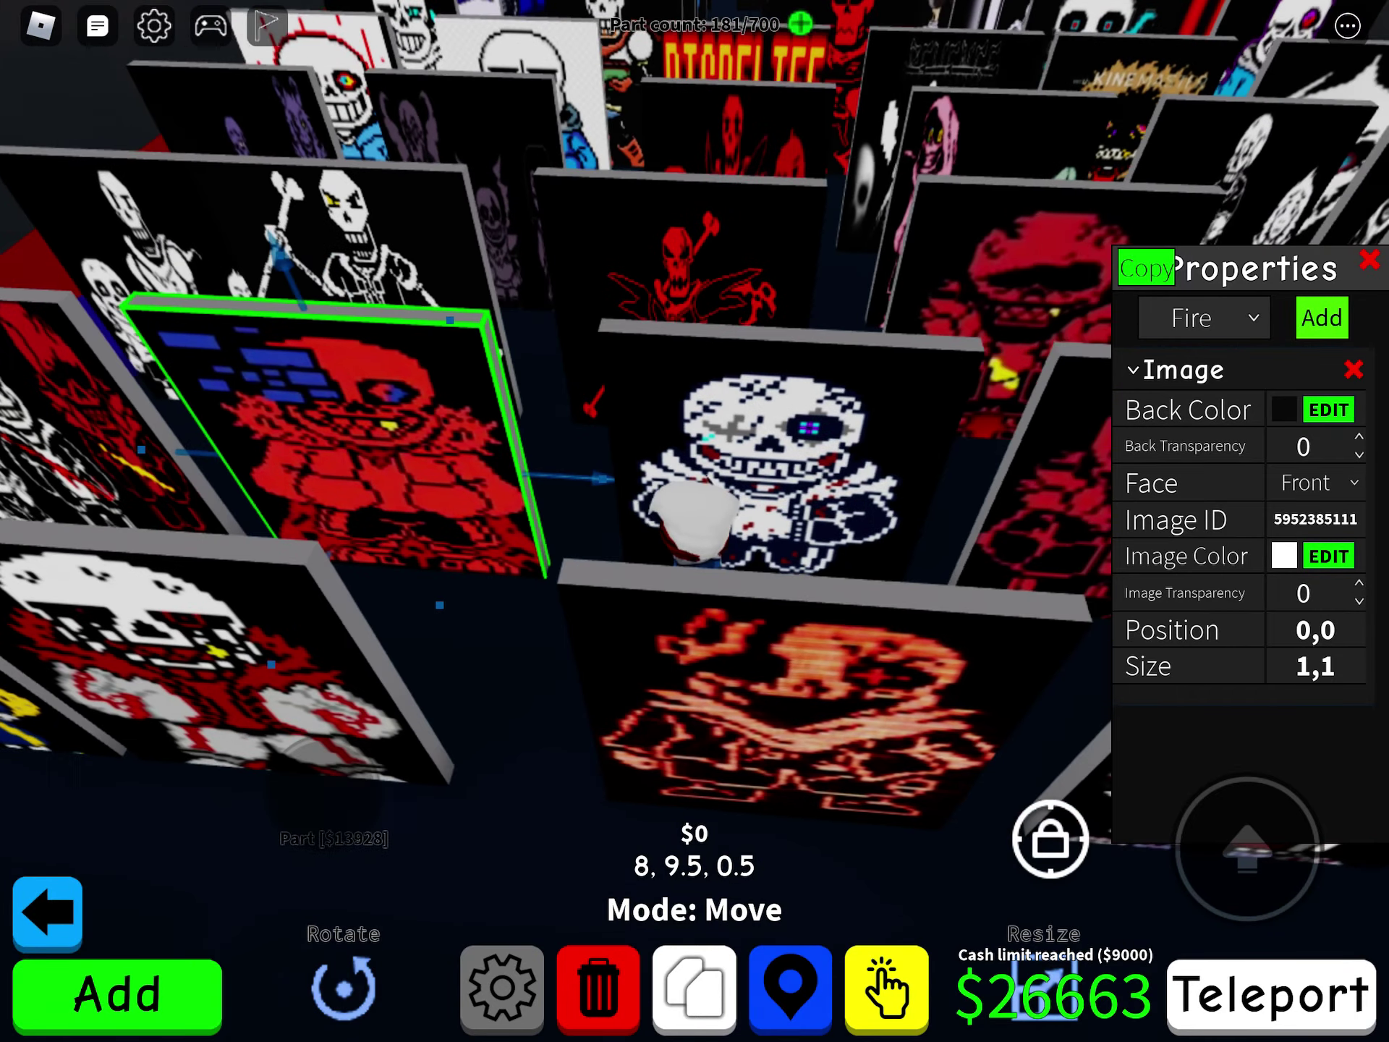
{"action": "left_click", "coordinate": [703, 464]}
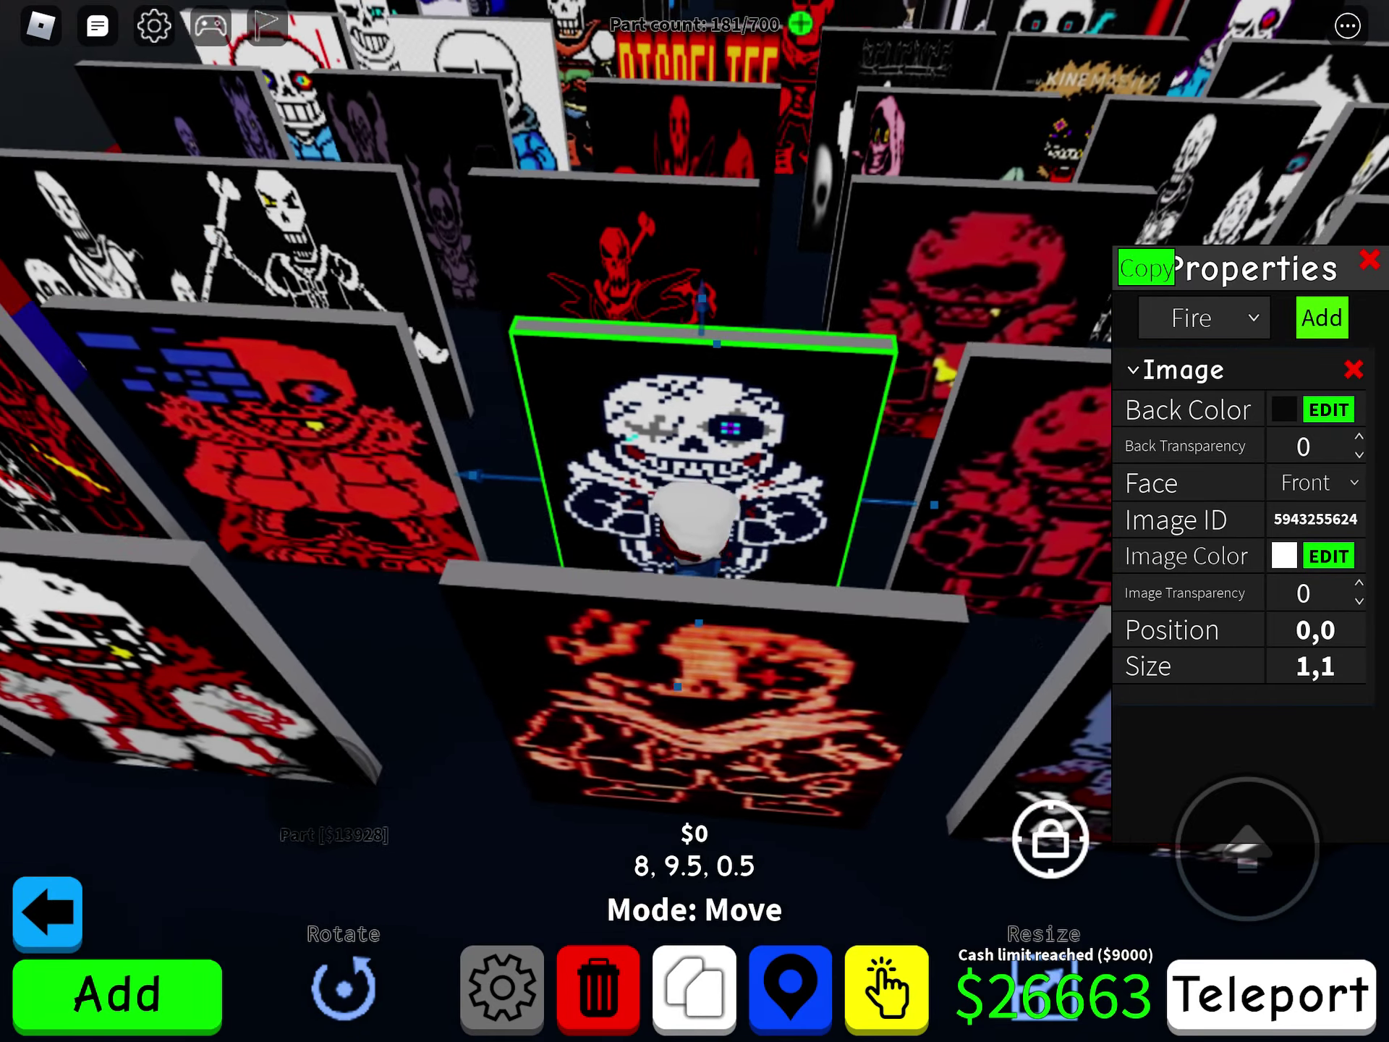
{"action": "left_click_drag", "start_coordinate": [724, 507], "coordinate": [507, 470]}
{"action": "left_click", "coordinate": [680, 420]}
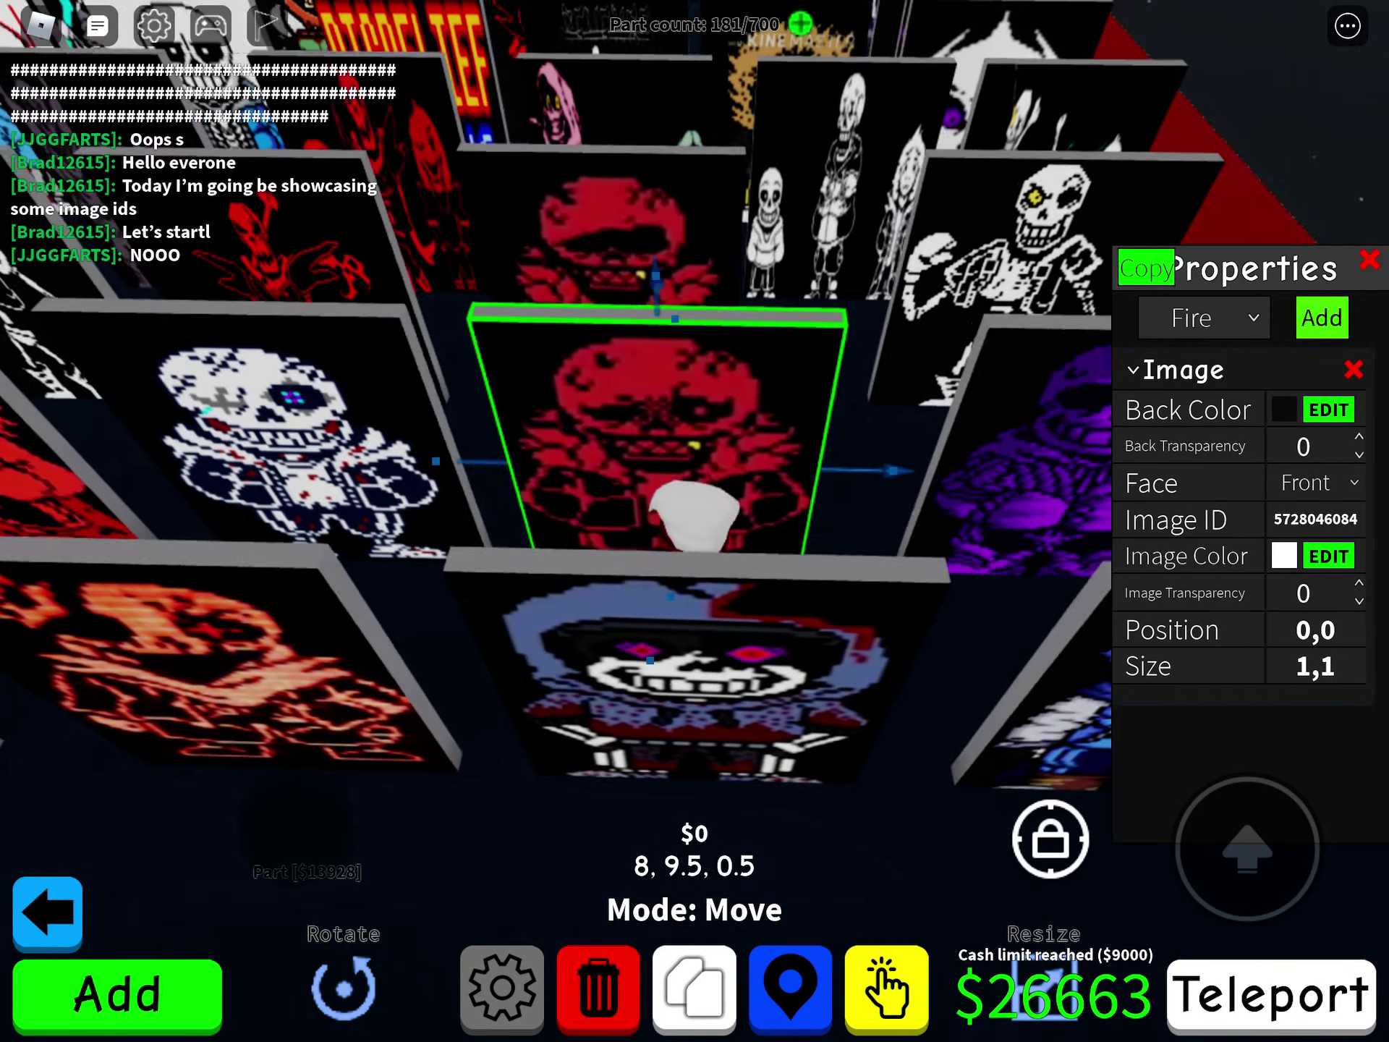
Show the Papyrus, red and red Papyrus panels' Image IDs.
{"action": "left_click_drag", "start_coordinate": [724, 507], "coordinate": [544, 492]}
{"action": "mouse_move", "coordinate": [724, 507]}
{"action": "left_mouse_down"}
{"action": "mouse_move", "coordinate": [578, 470]}
{"action": "mouse_move", "coordinate": [615, 469]}
{"action": "left_mouse_up"}
{"action": "left_click", "coordinate": [790, 434]}
{"action": "left_click_drag", "start_coordinate": [725, 507], "coordinate": [616, 491]}
{"action": "left_click", "coordinate": [709, 449]}
{"action": "left_click_drag", "start_coordinate": [724, 507], "coordinate": [579, 492]}
{"action": "left_click", "coordinate": [904, 447]}
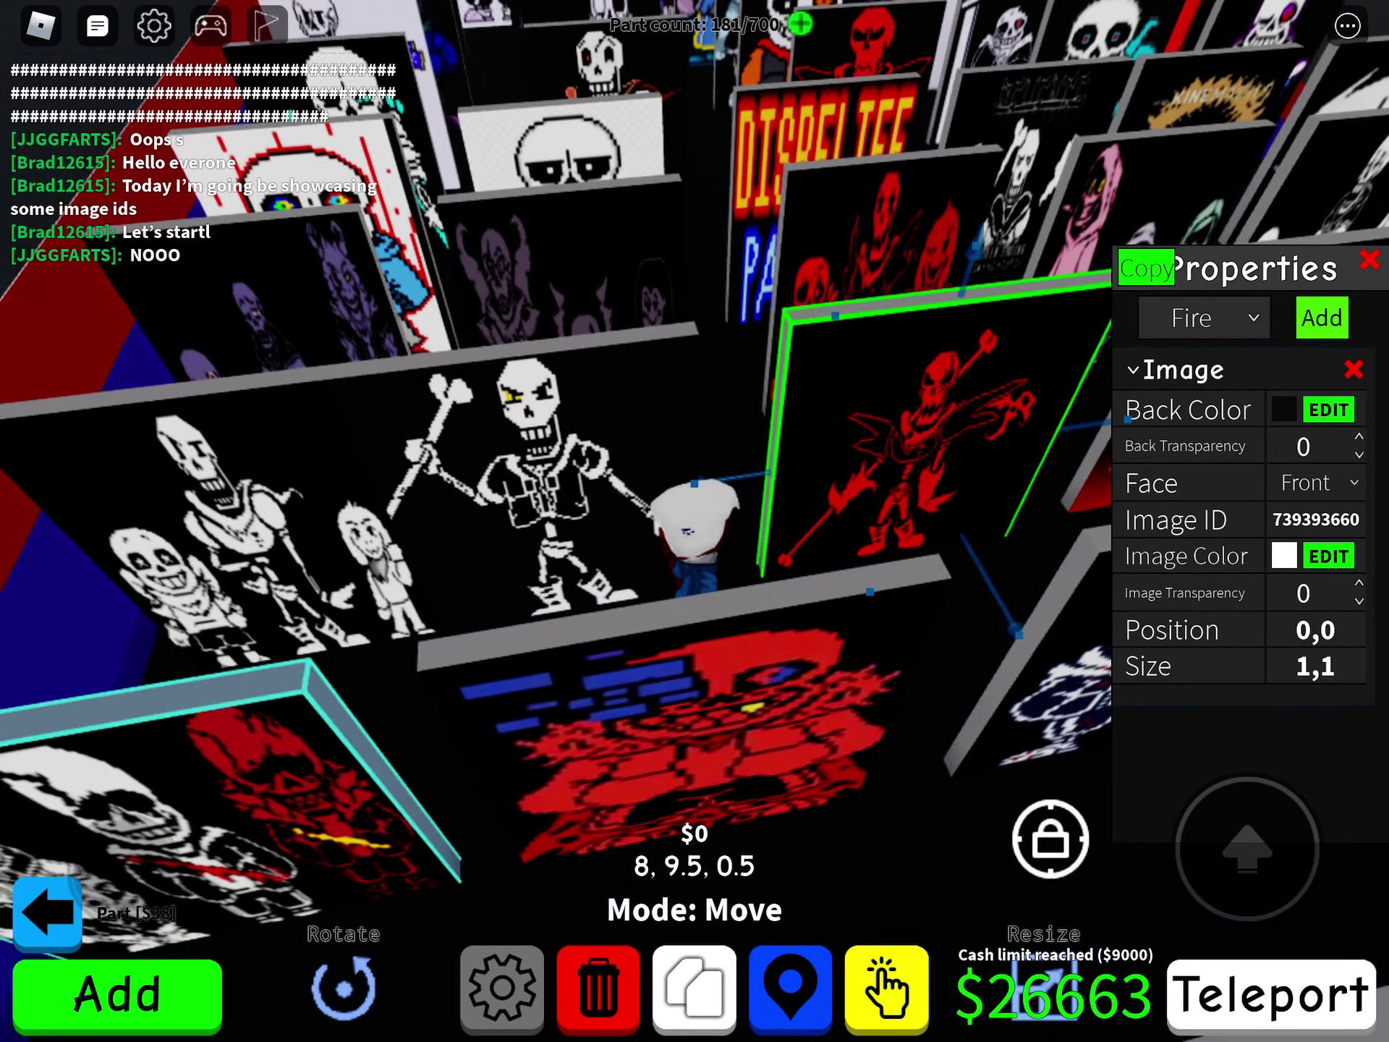
Show another Papyrus panel's and the purple panel's Image IDs.
{"action": "left_click_drag", "start_coordinate": [724, 507], "coordinate": [579, 492]}
{"action": "left_click", "coordinate": [652, 463]}
{"action": "left_click_drag", "start_coordinate": [724, 507], "coordinate": [616, 492]}
{"action": "left_click_drag", "start_coordinate": [108, 882], "coordinate": [80, 883]}
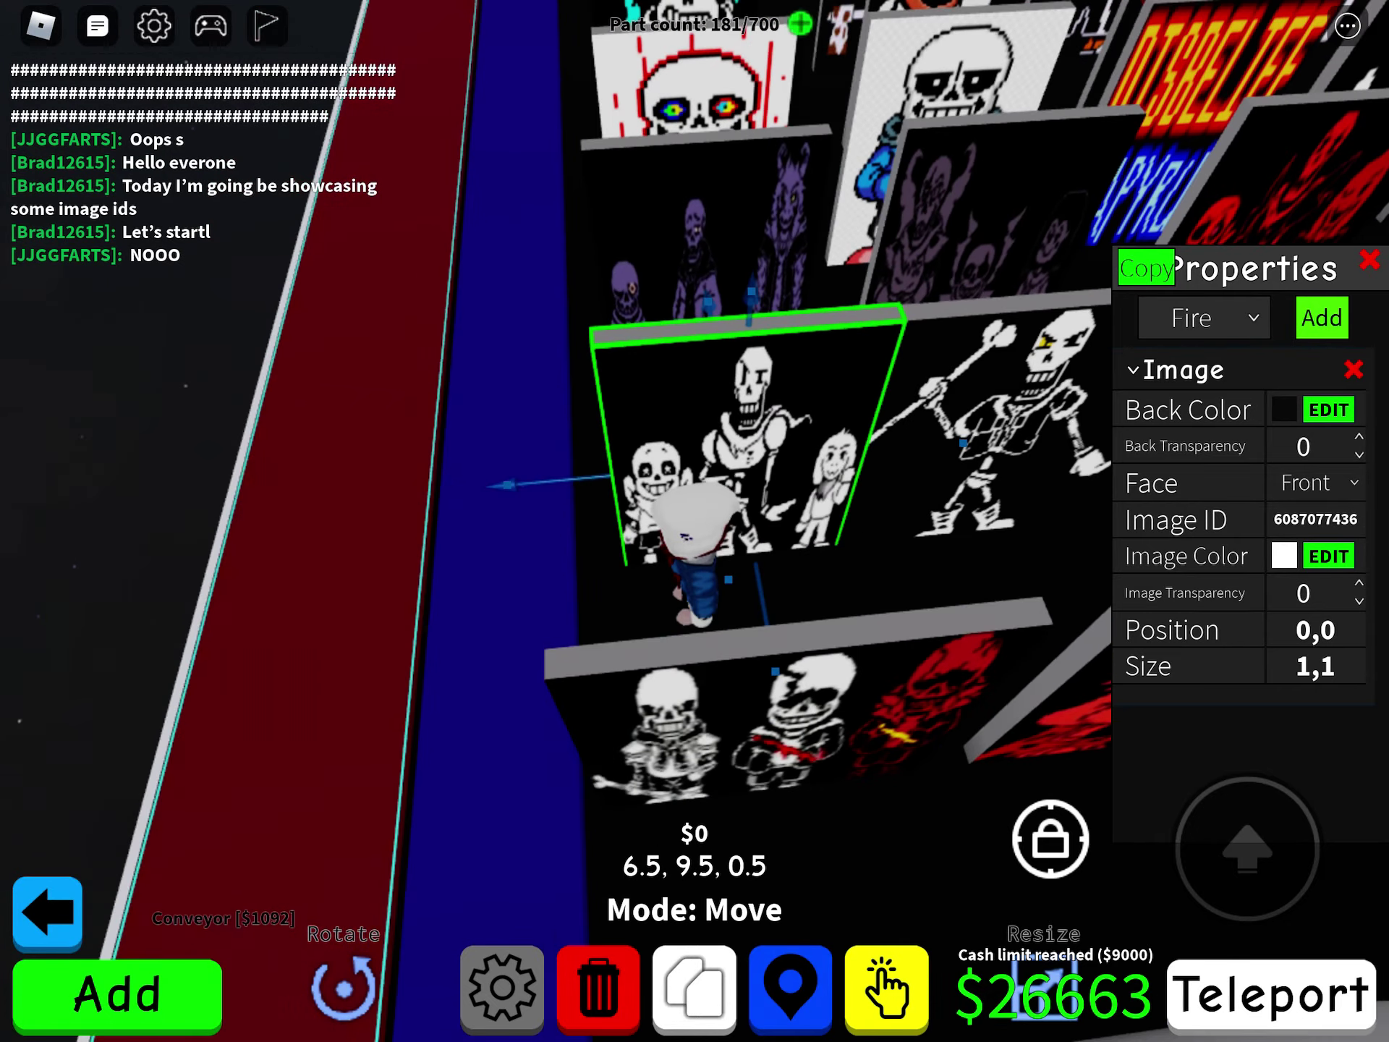
{"action": "left_click_drag", "start_coordinate": [724, 507], "coordinate": [651, 405]}
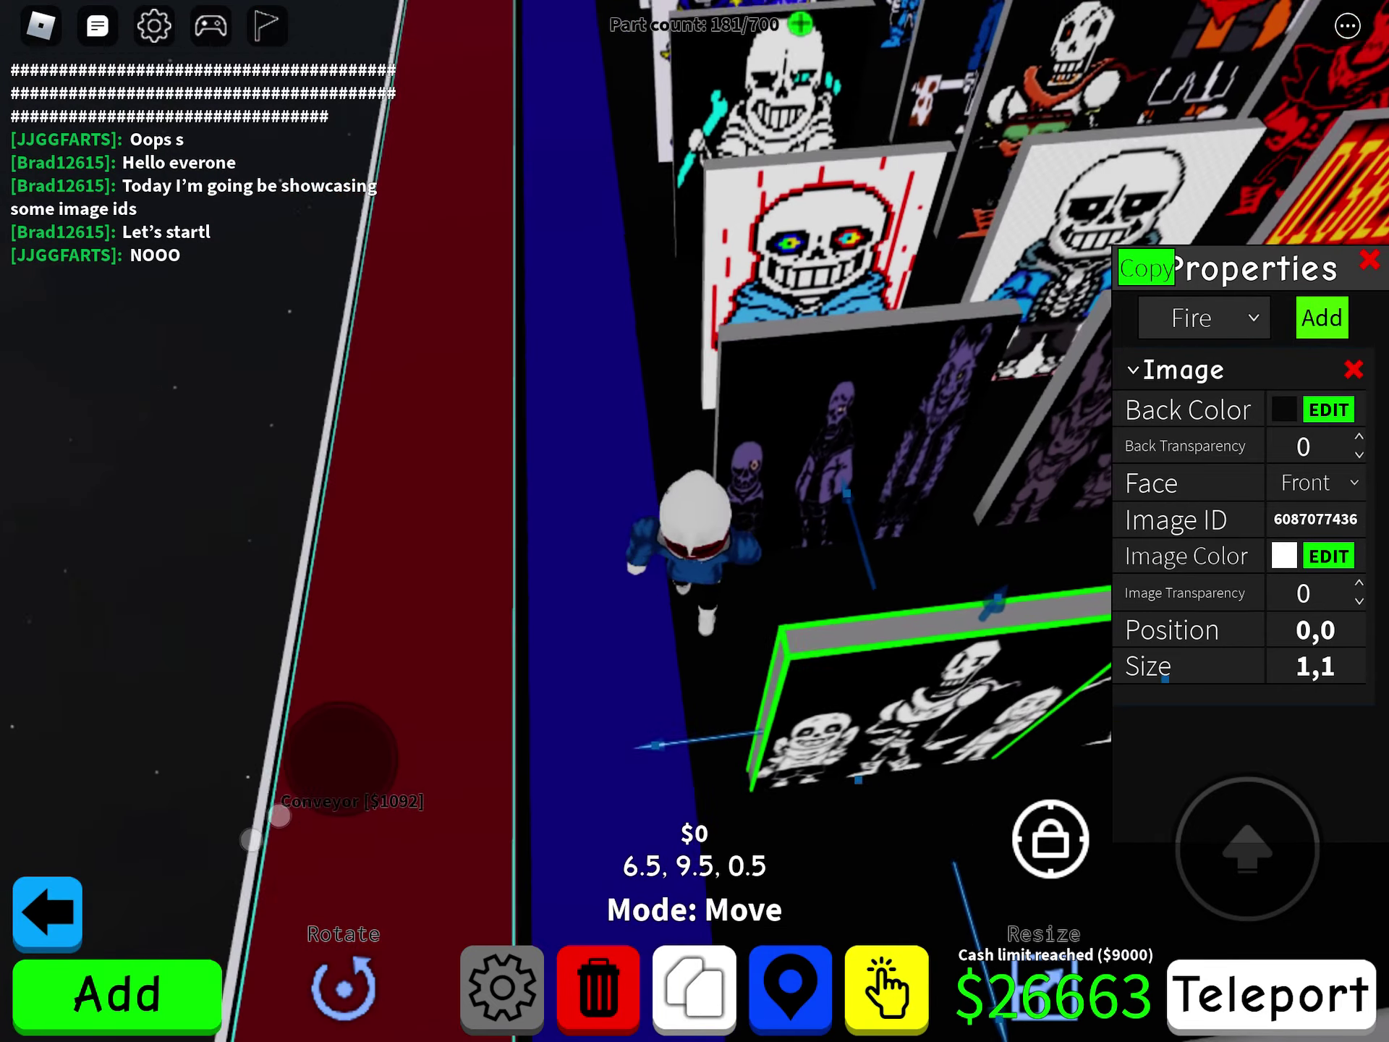
{"action": "left_click", "coordinate": [688, 405]}
Walk along the path past the DISBELIEF and trio panels toward the ink Sans panel.
{"action": "left_click_drag", "start_coordinate": [144, 883], "coordinate": [87, 882]}
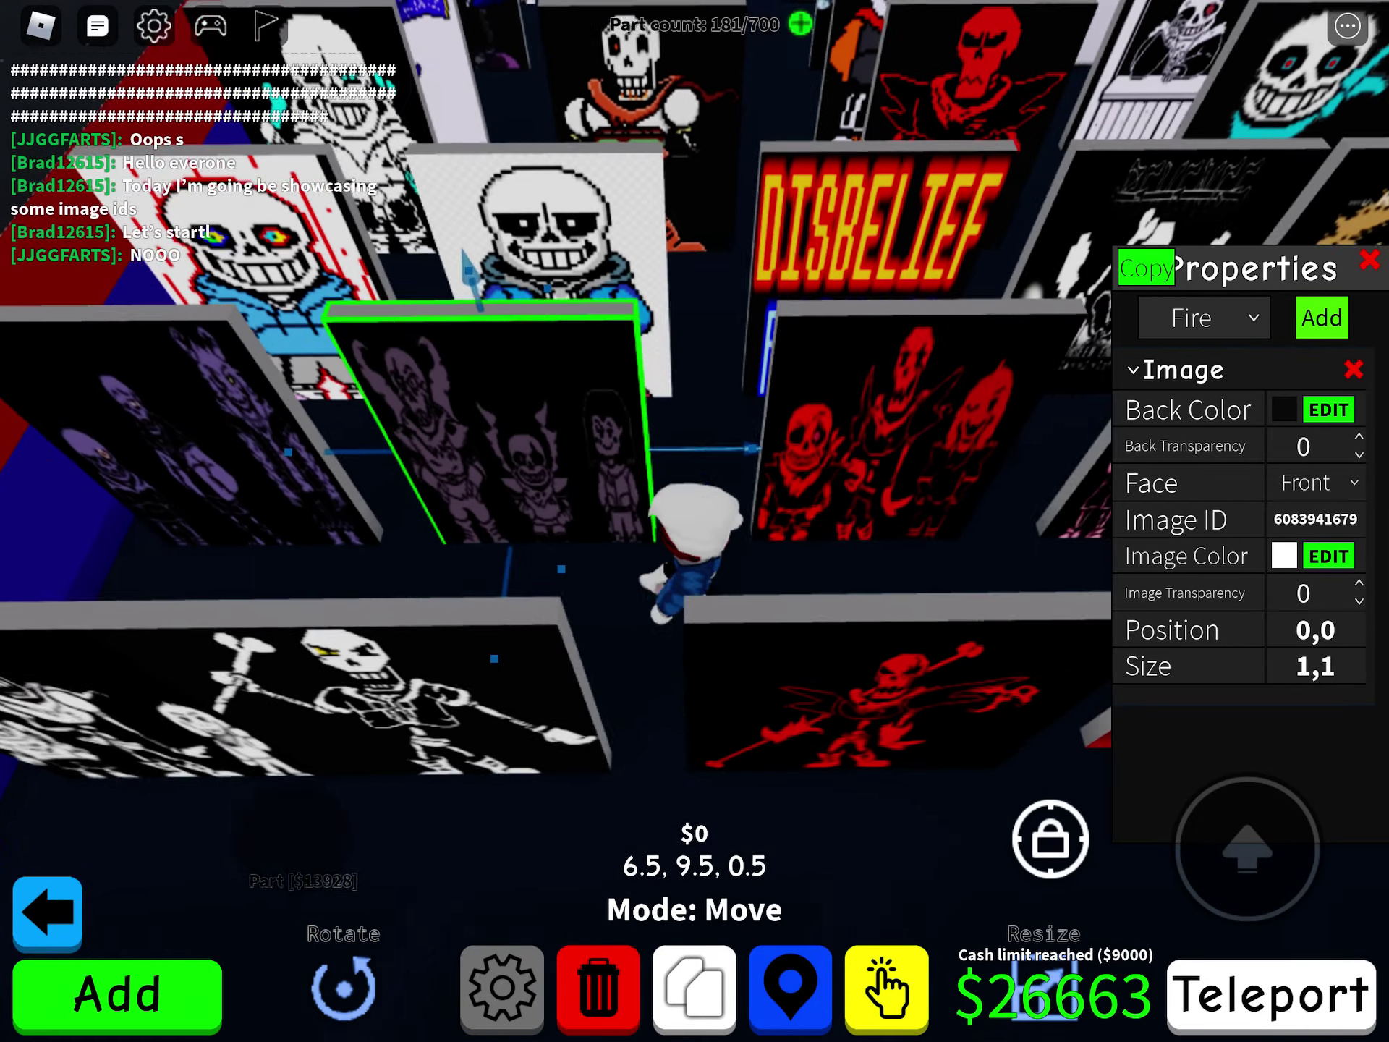
{"action": "left_click_drag", "start_coordinate": [109, 818], "coordinate": [166, 810]}
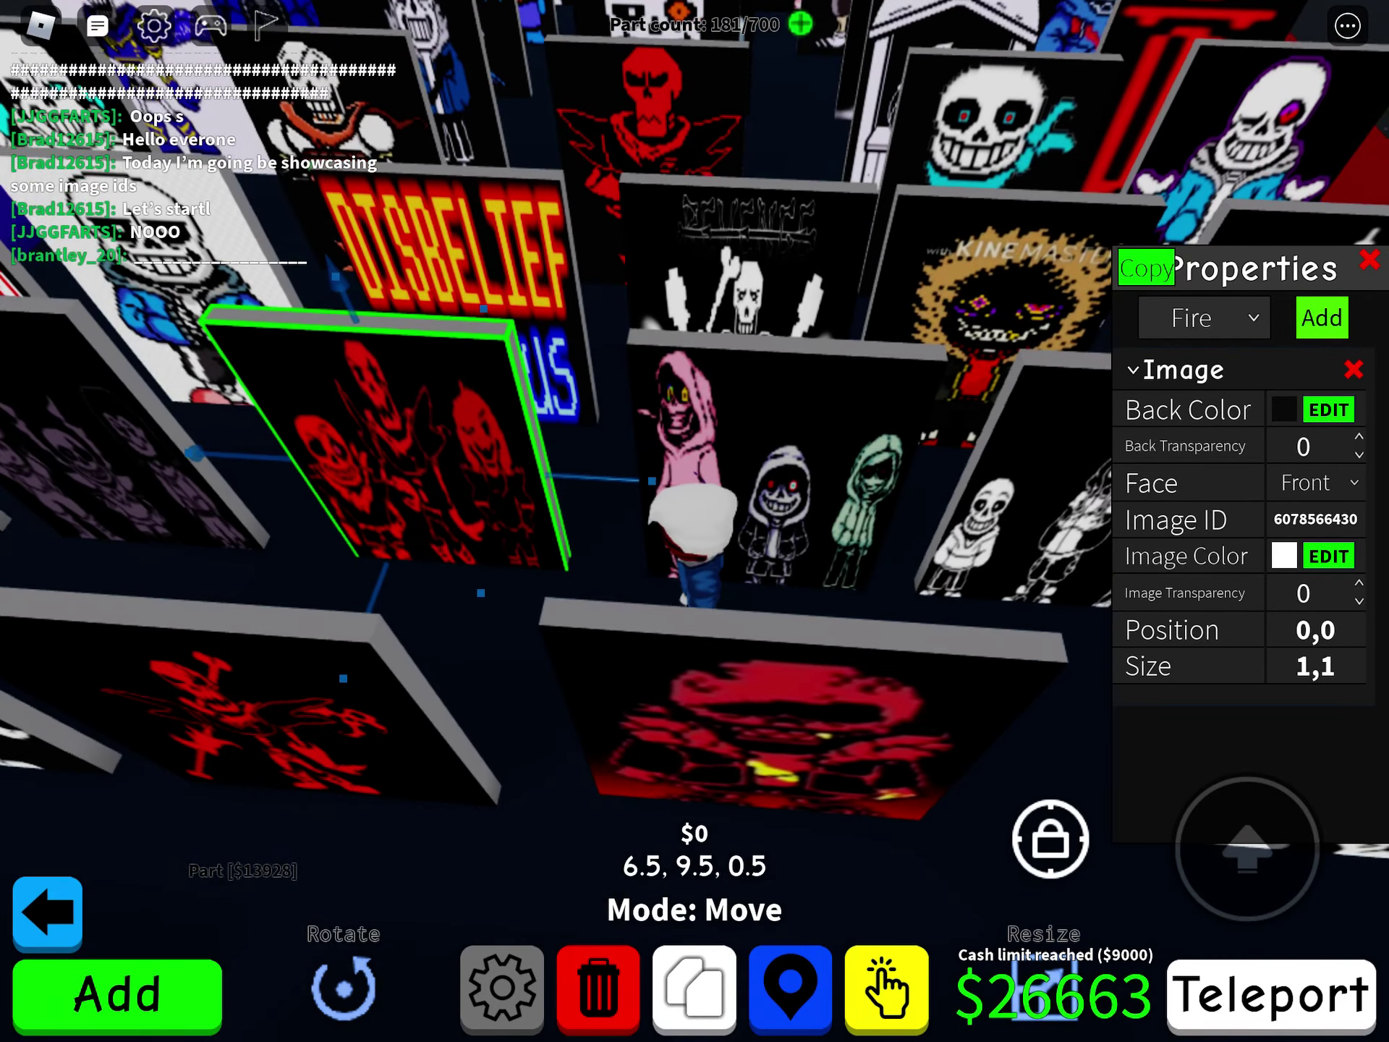
{"action": "left_click_drag", "start_coordinate": [239, 847], "coordinate": [318, 868]}
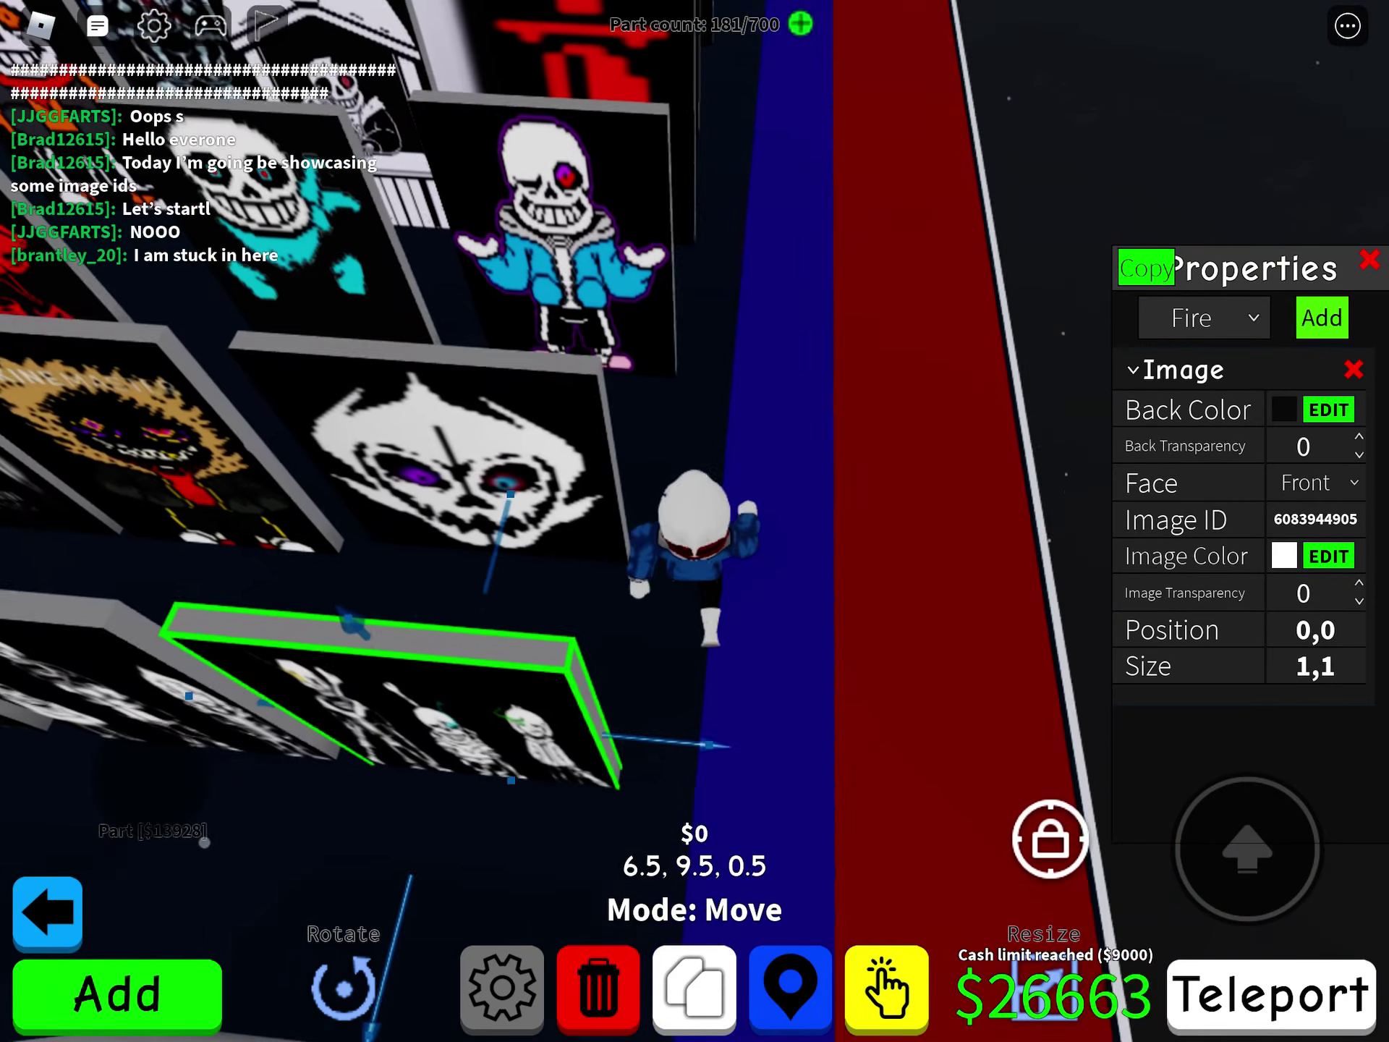
{"action": "mouse_move", "coordinate": [120, 890]}
{"action": "left_mouse_down"}
{"action": "mouse_move", "coordinate": [95, 860]}
{"action": "mouse_move", "coordinate": [122, 826]}
{"action": "left_mouse_up"}
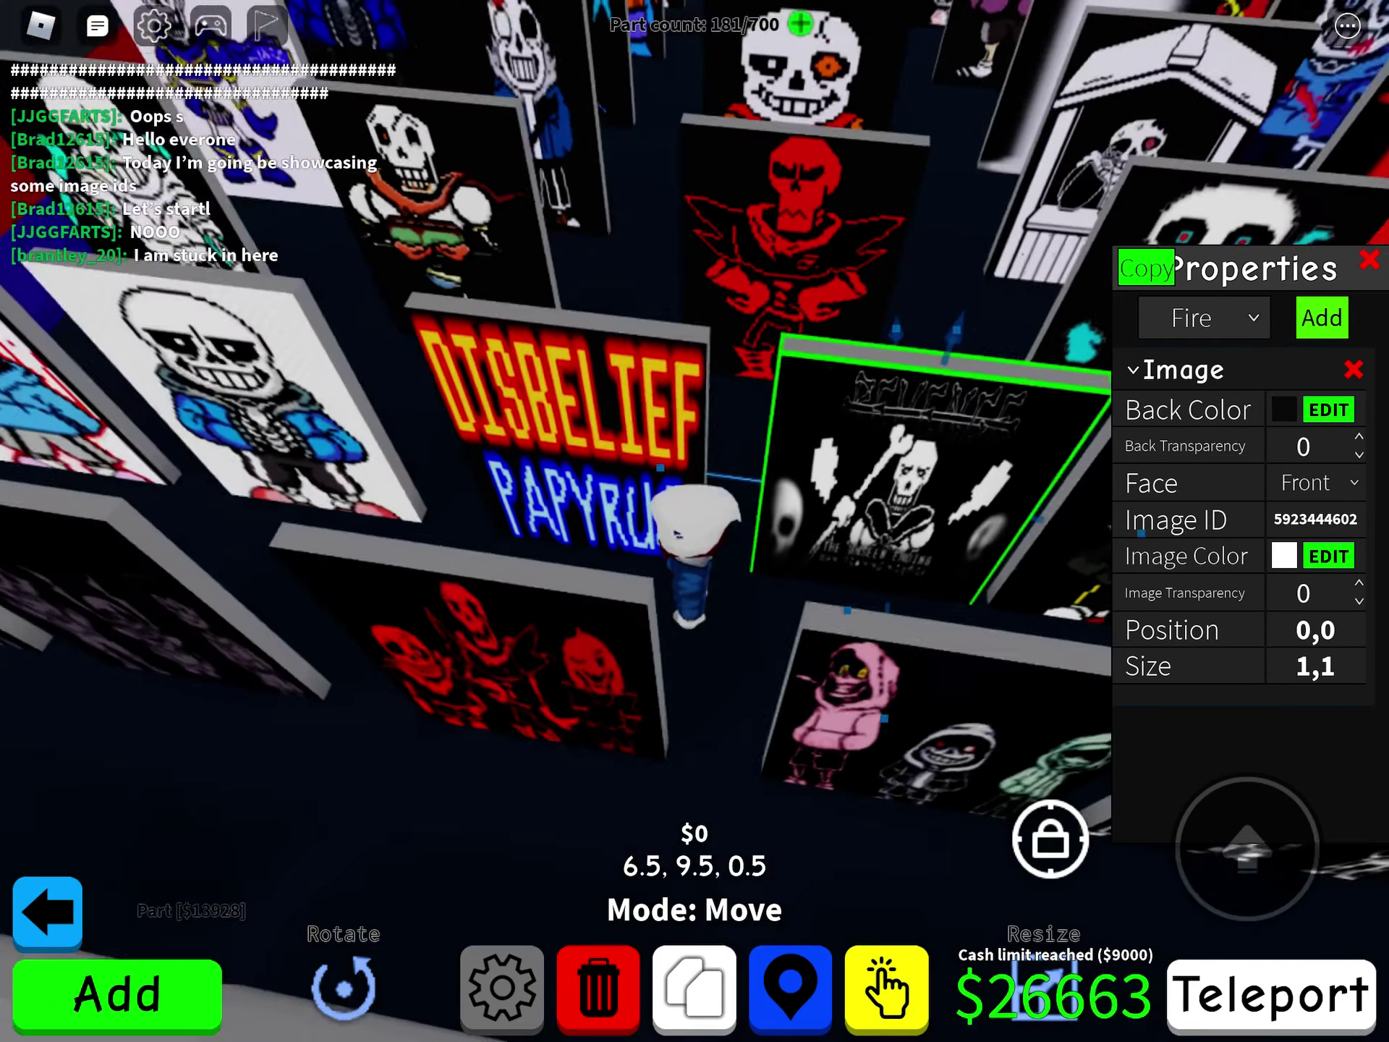
{"action": "left_click_drag", "start_coordinate": [138, 860], "coordinate": [116, 825]}
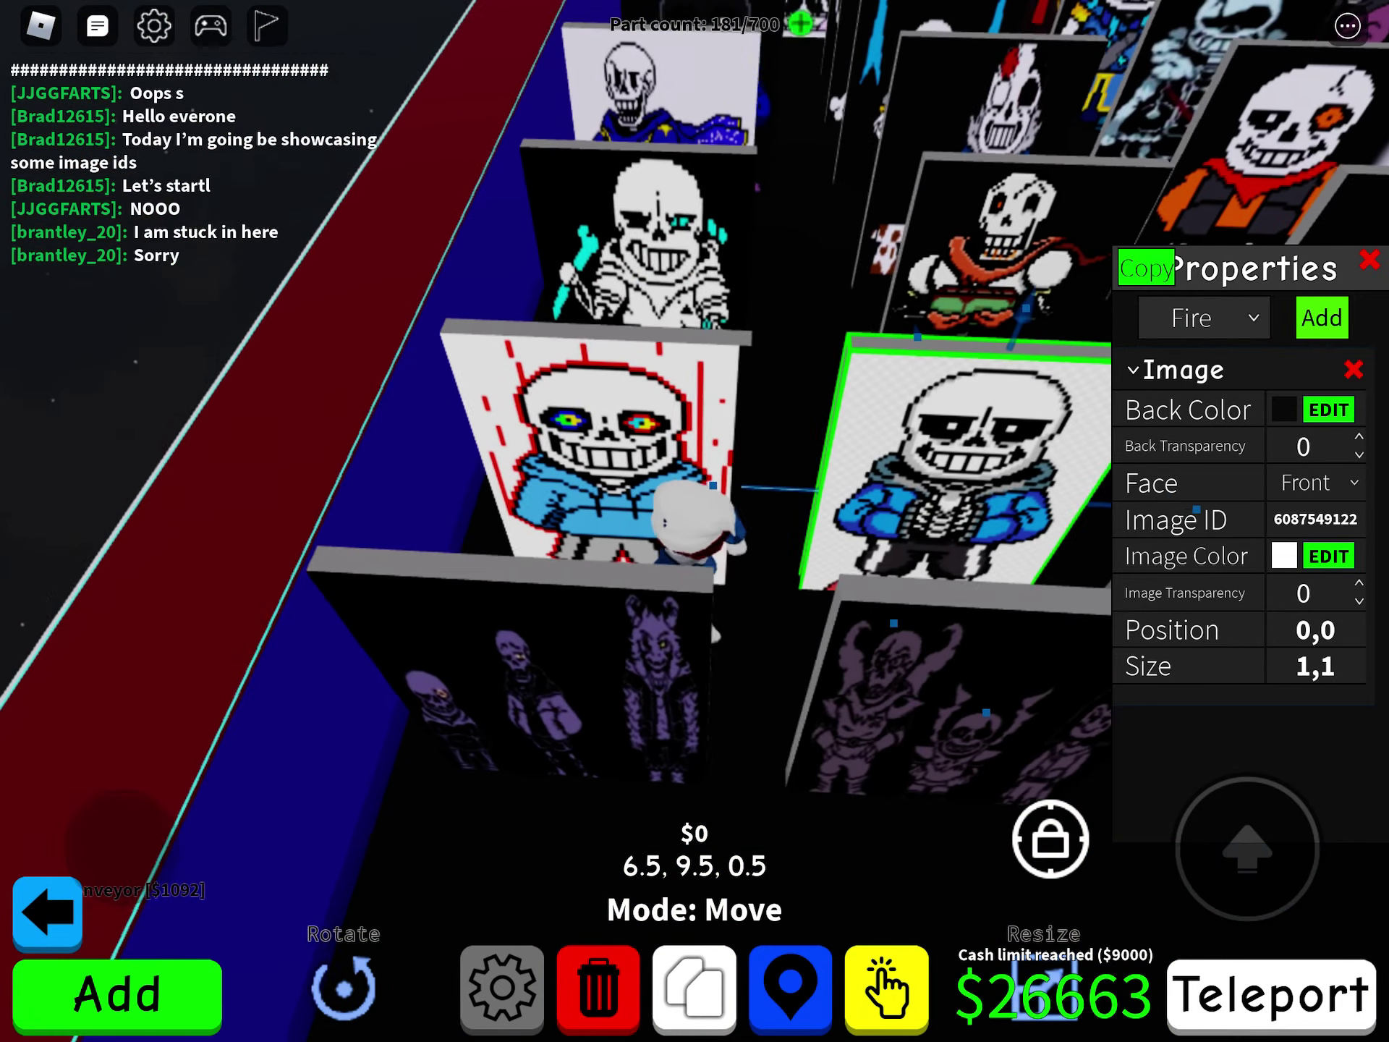
{"action": "left_click_drag", "start_coordinate": [264, 793], "coordinate": [250, 767]}
Show Image IDs for the ink Sans, Papyrus, red Papyrus, cyan Sans and winking Sans panels.
{"action": "left_click", "coordinate": [405, 405]}
{"action": "left_click", "coordinate": [579, 448]}
{"action": "left_click", "coordinate": [550, 448]}
{"action": "left_click", "coordinate": [759, 463]}
{"action": "left_click", "coordinate": [752, 449]}
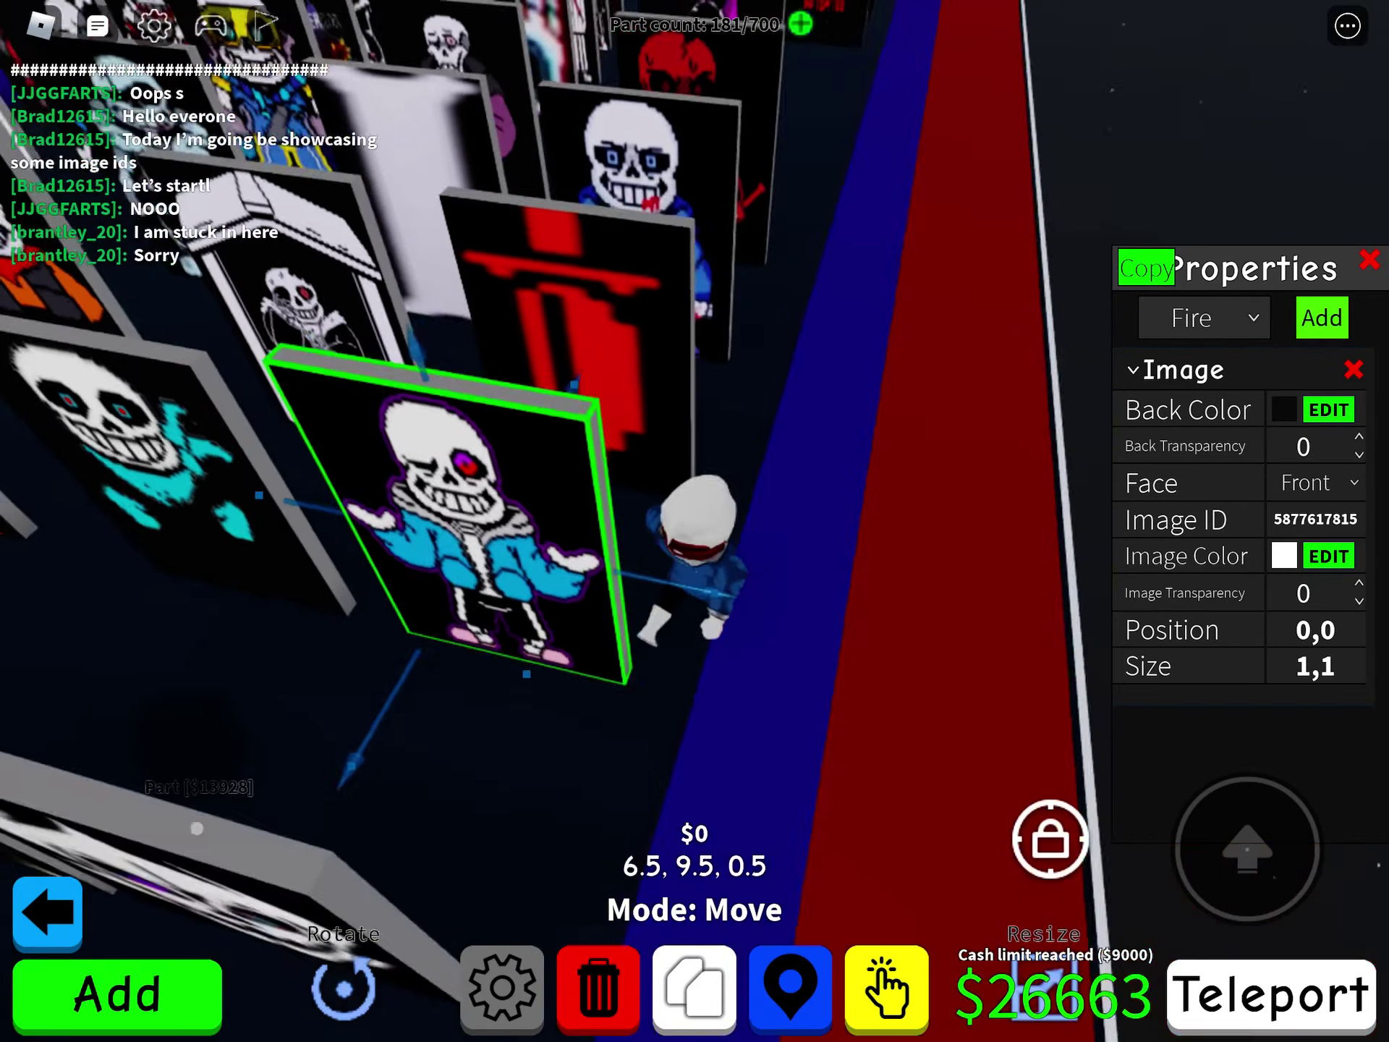
{"action": "left_click", "coordinate": [716, 426]}
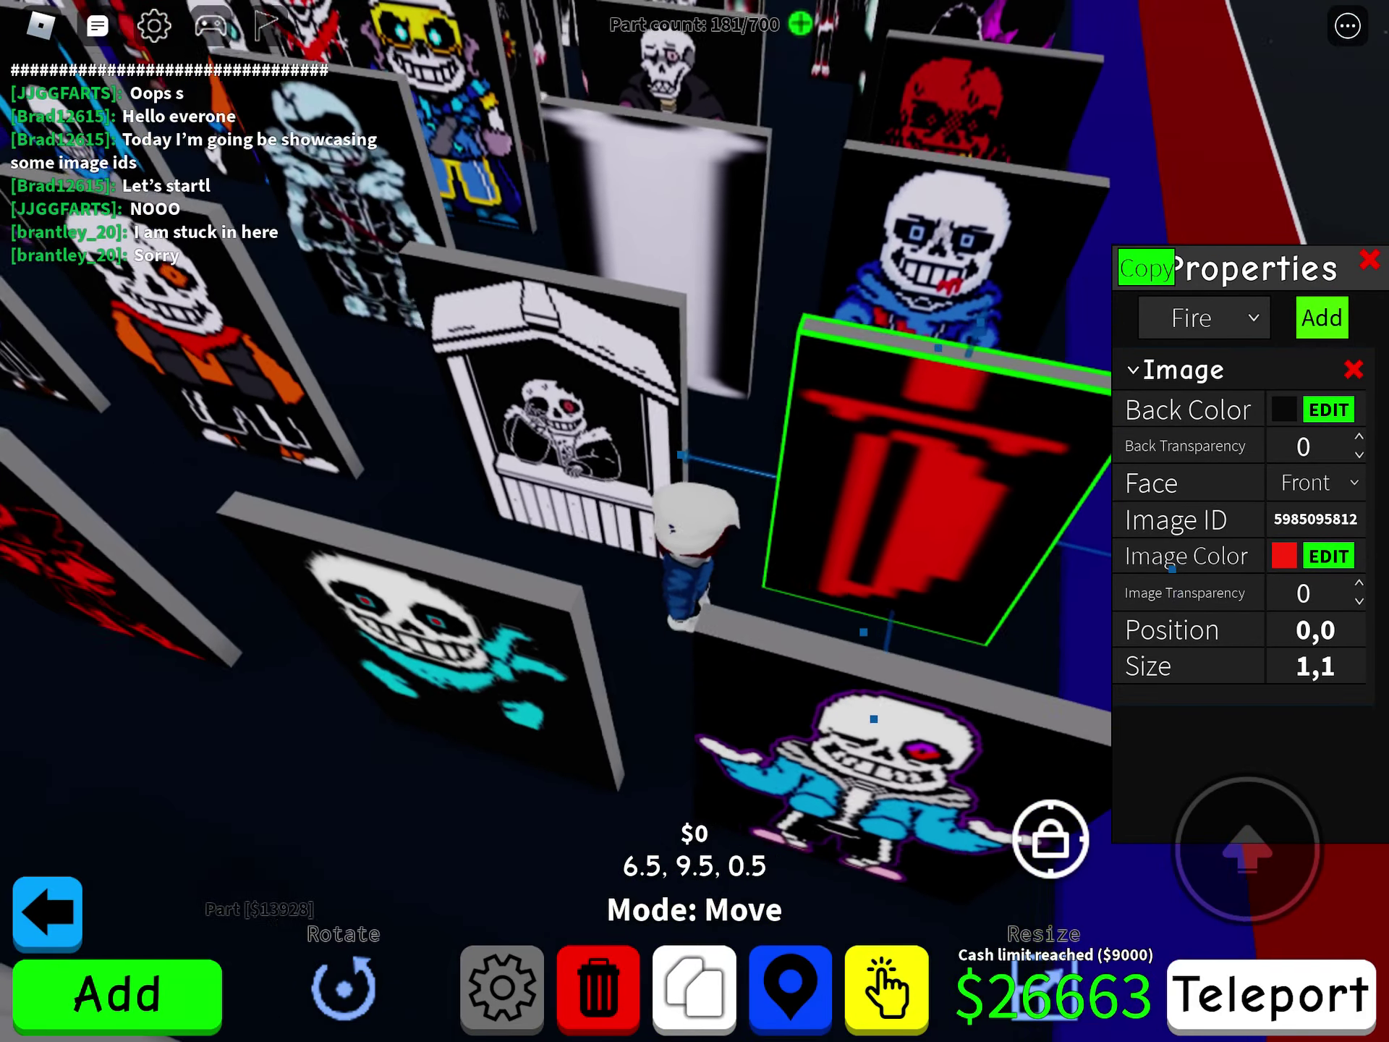
Show the white booth, Papyrus and dark Sans panels' Image IDs.
{"action": "left_click_drag", "start_coordinate": [506, 361], "coordinate": [652, 361]}
{"action": "left_click", "coordinate": [738, 435]}
{"action": "left_click_drag", "start_coordinate": [795, 449], "coordinate": [1012, 659]}
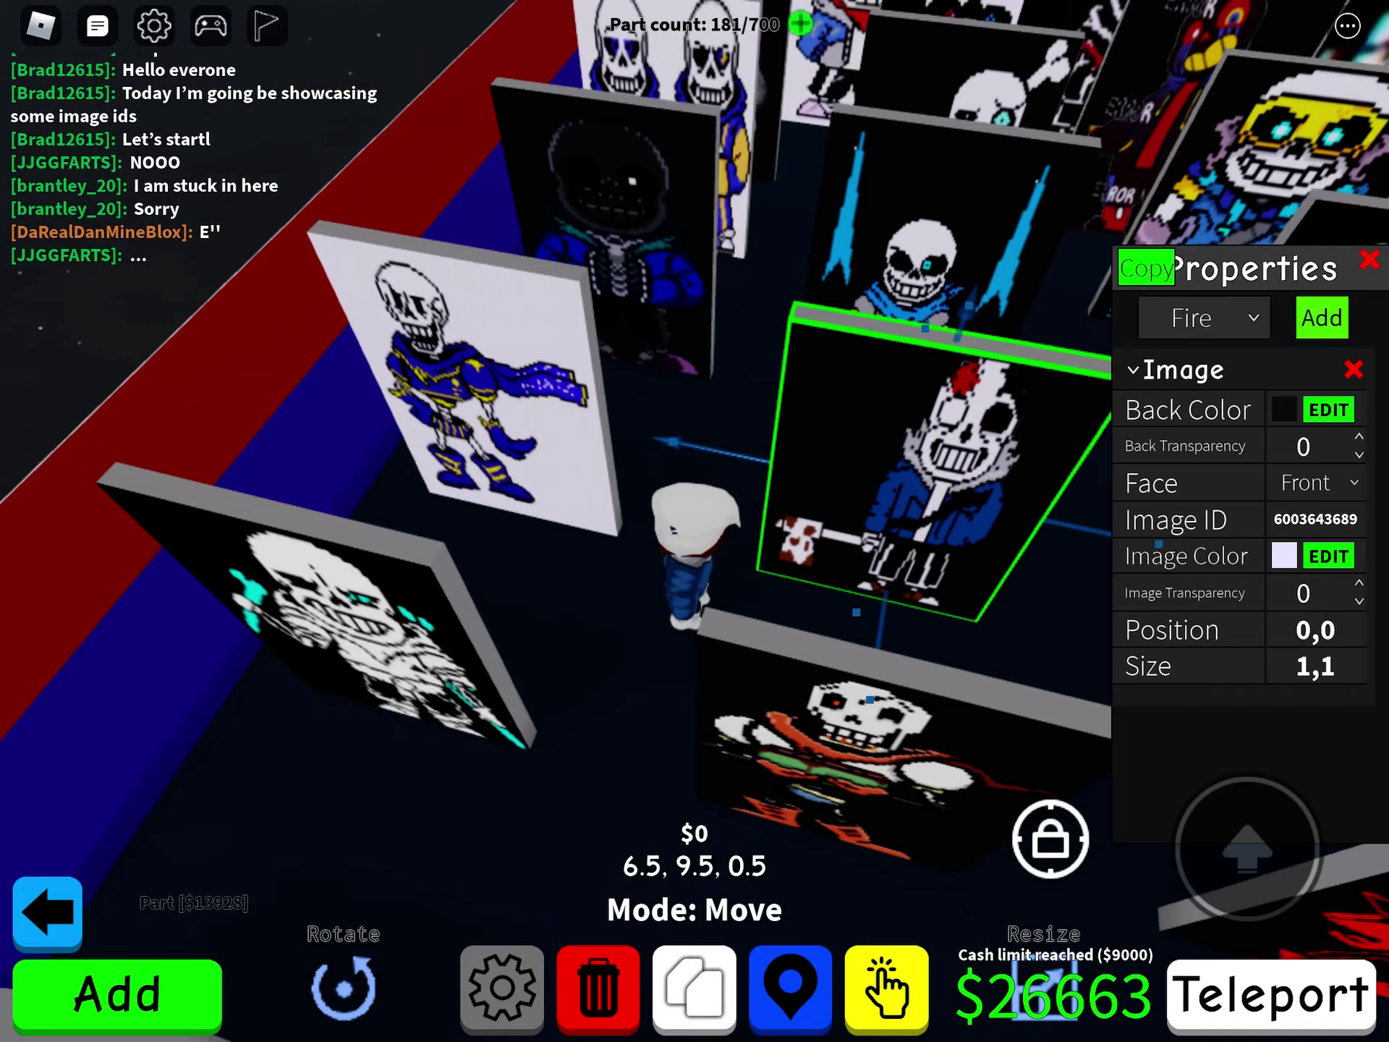
{"action": "left_click", "coordinate": [507, 470]}
{"action": "left_click_drag", "start_coordinate": [217, 860], "coordinate": [209, 832]}
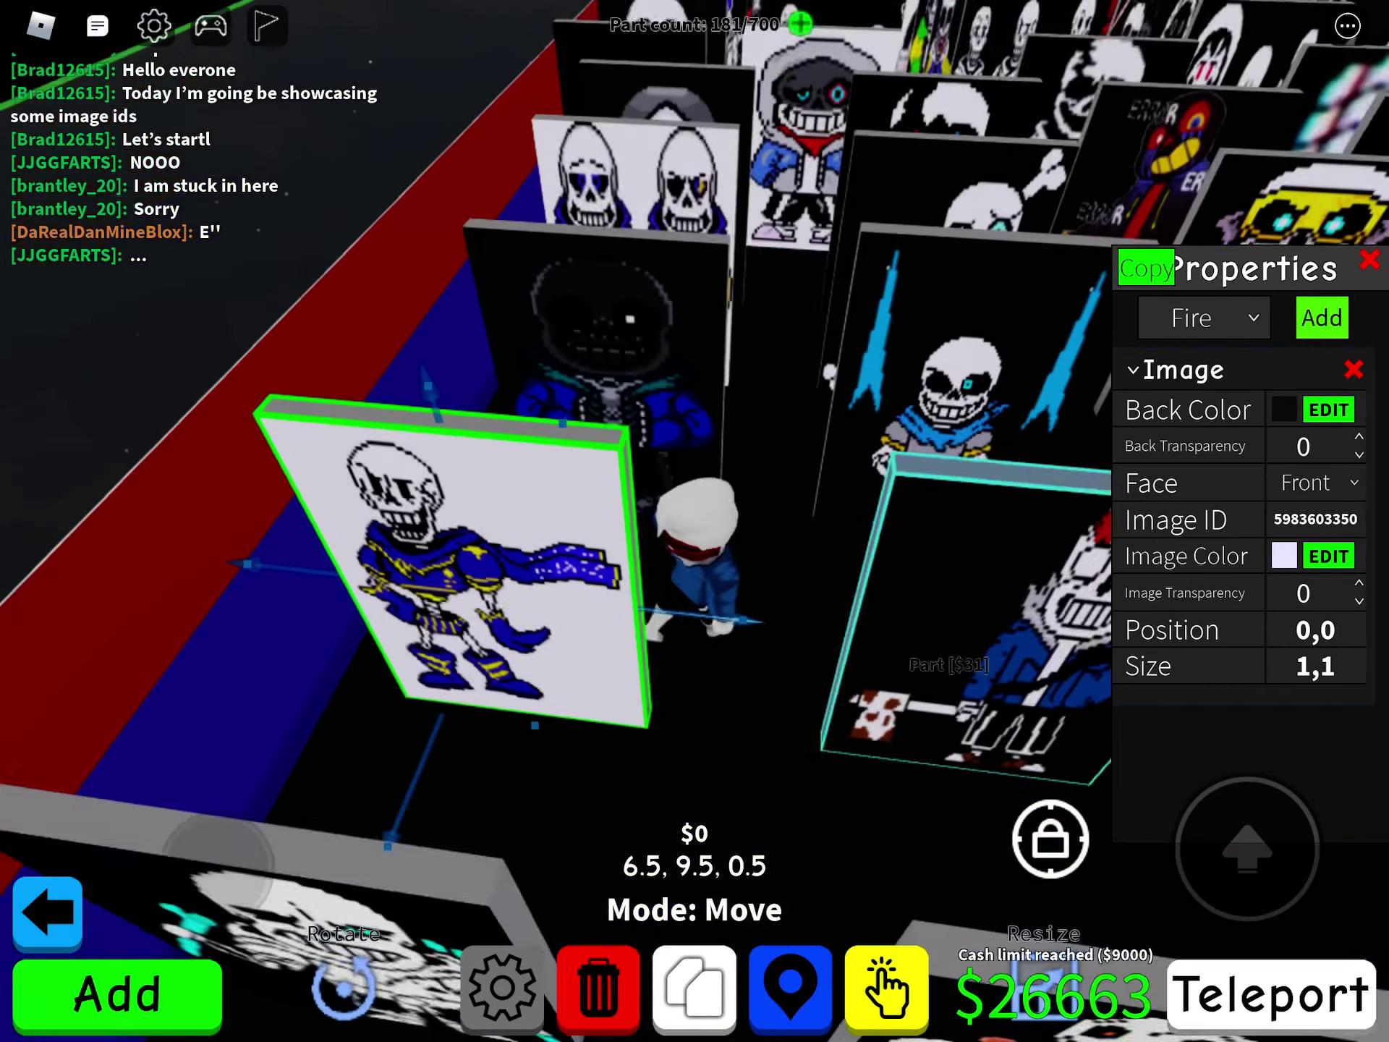
{"action": "left_click", "coordinate": [579, 347]}
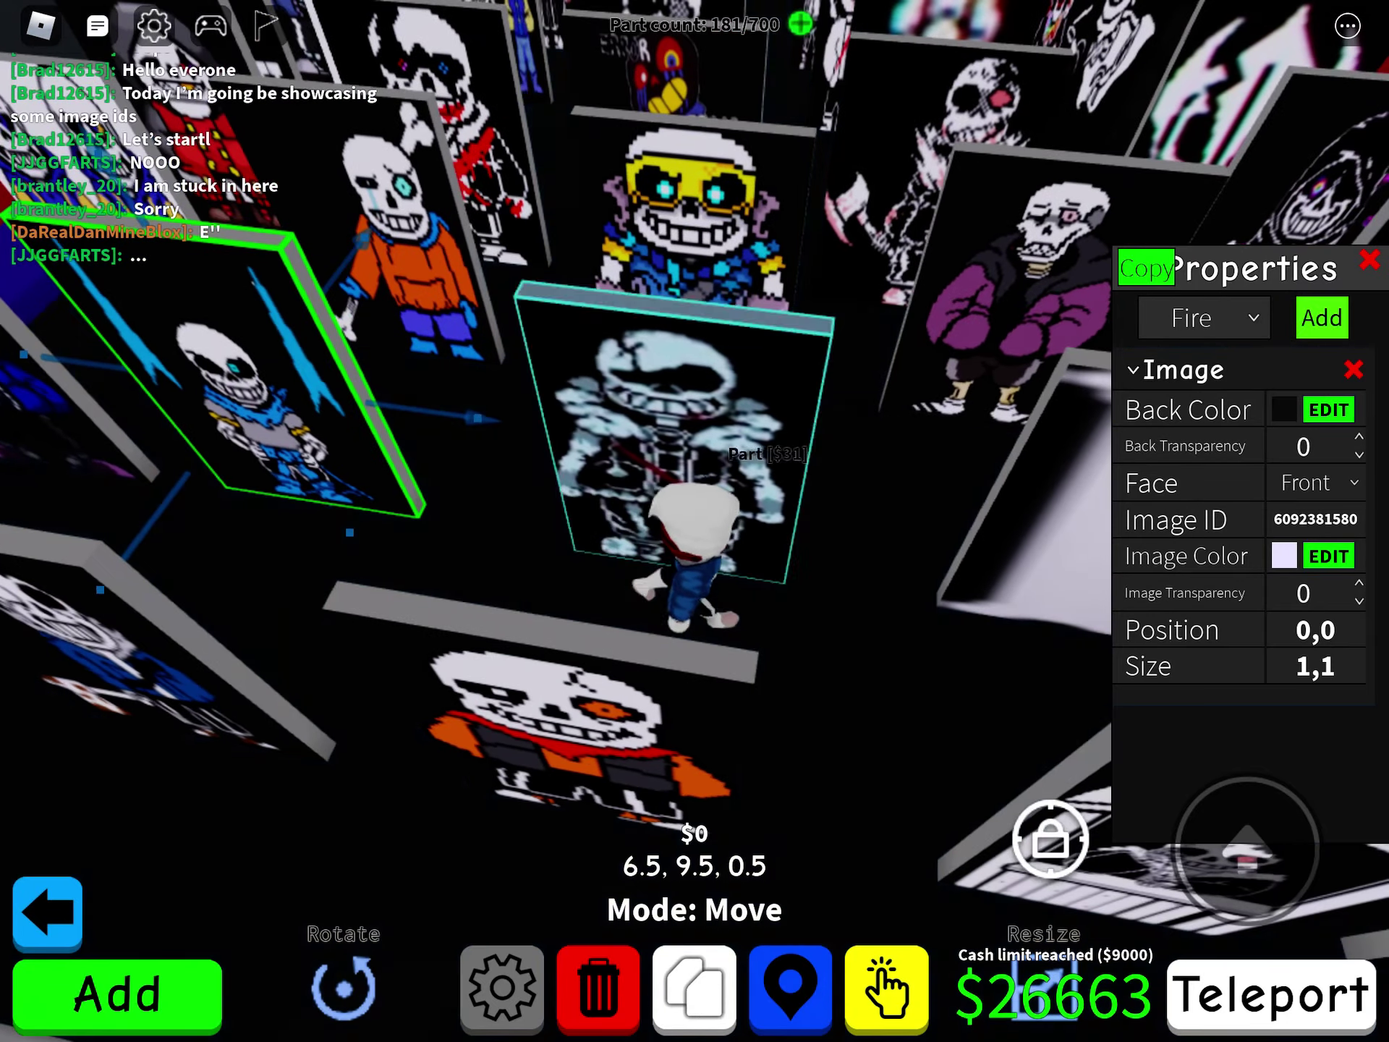
{"action": "left_click", "coordinate": [707, 420]}
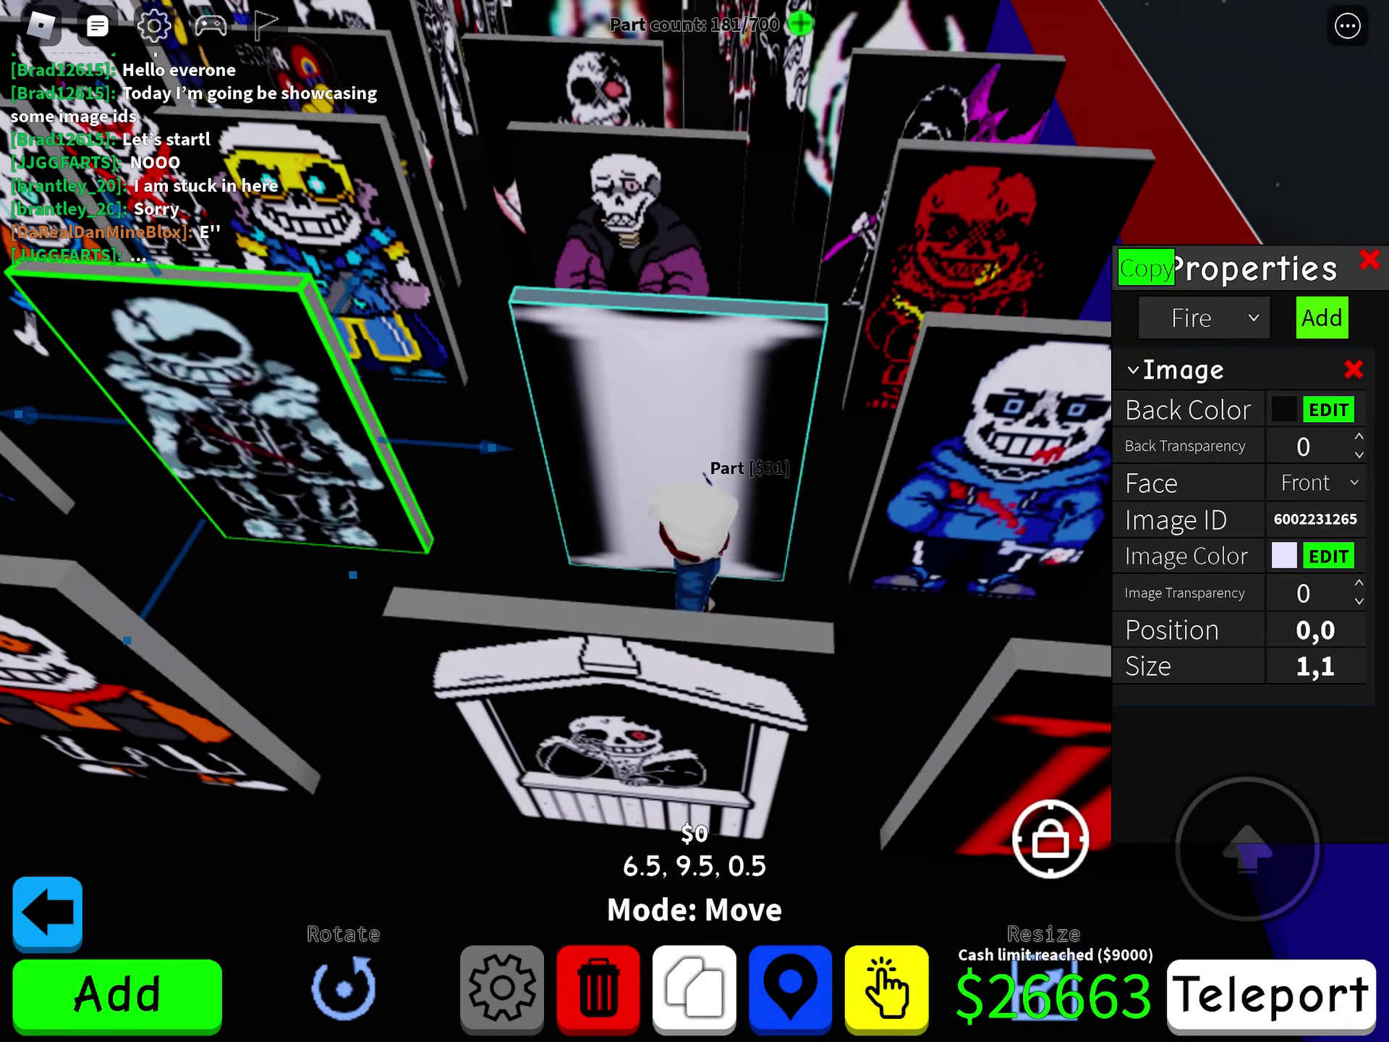
{"action": "left_click", "coordinate": [713, 434]}
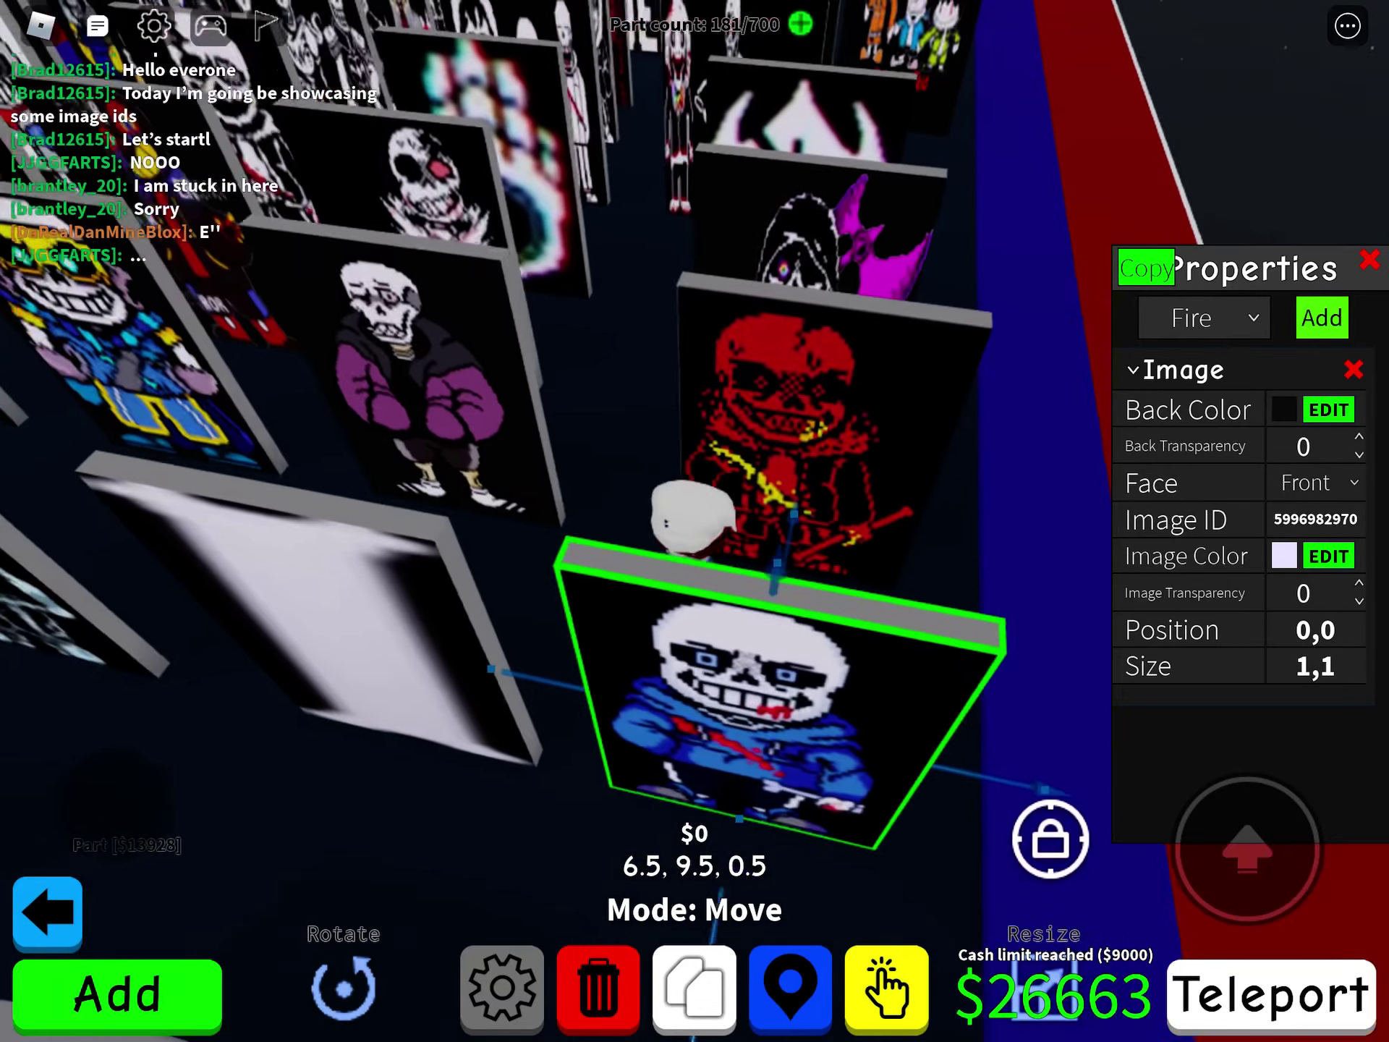
{"action": "left_click", "coordinate": [882, 448]}
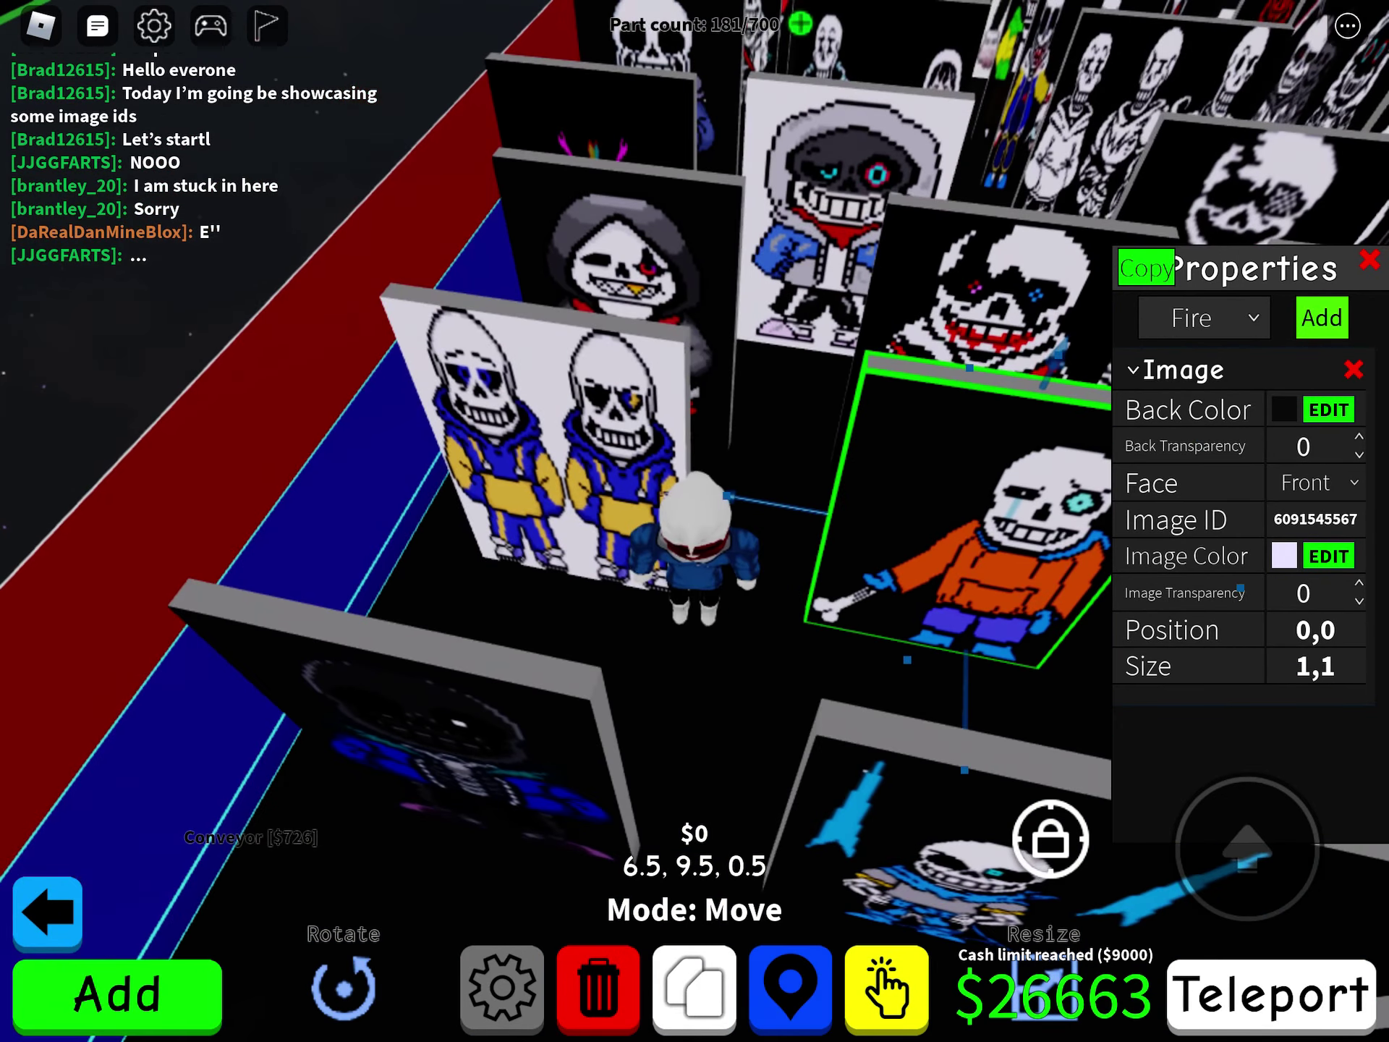
{"action": "left_click", "coordinate": [521, 420]}
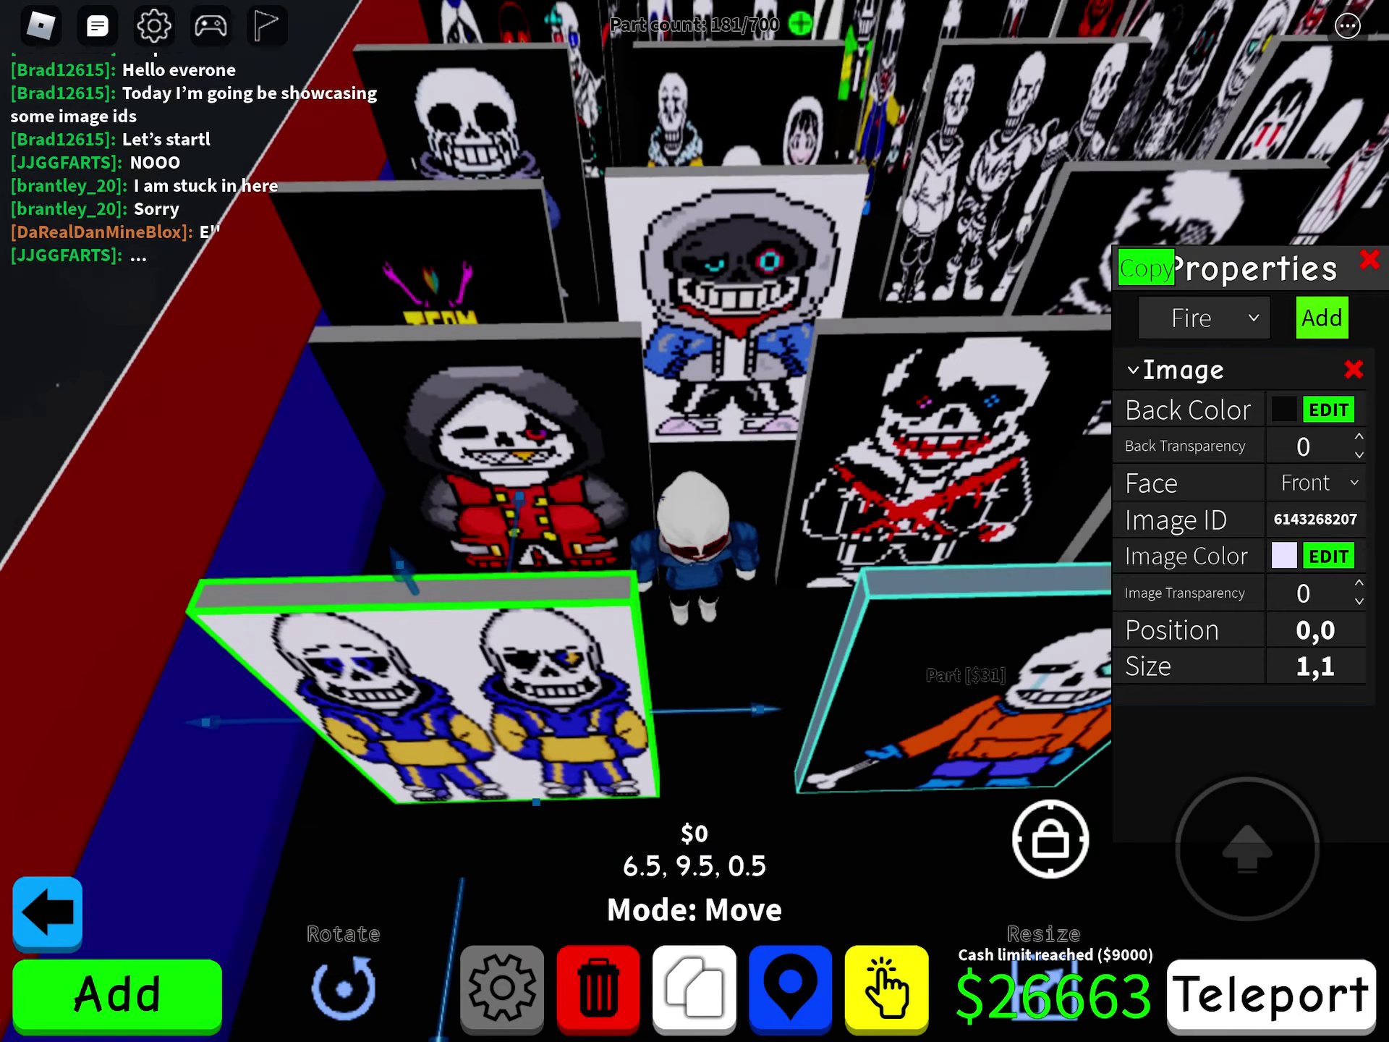
{"action": "left_click", "coordinate": [499, 470]}
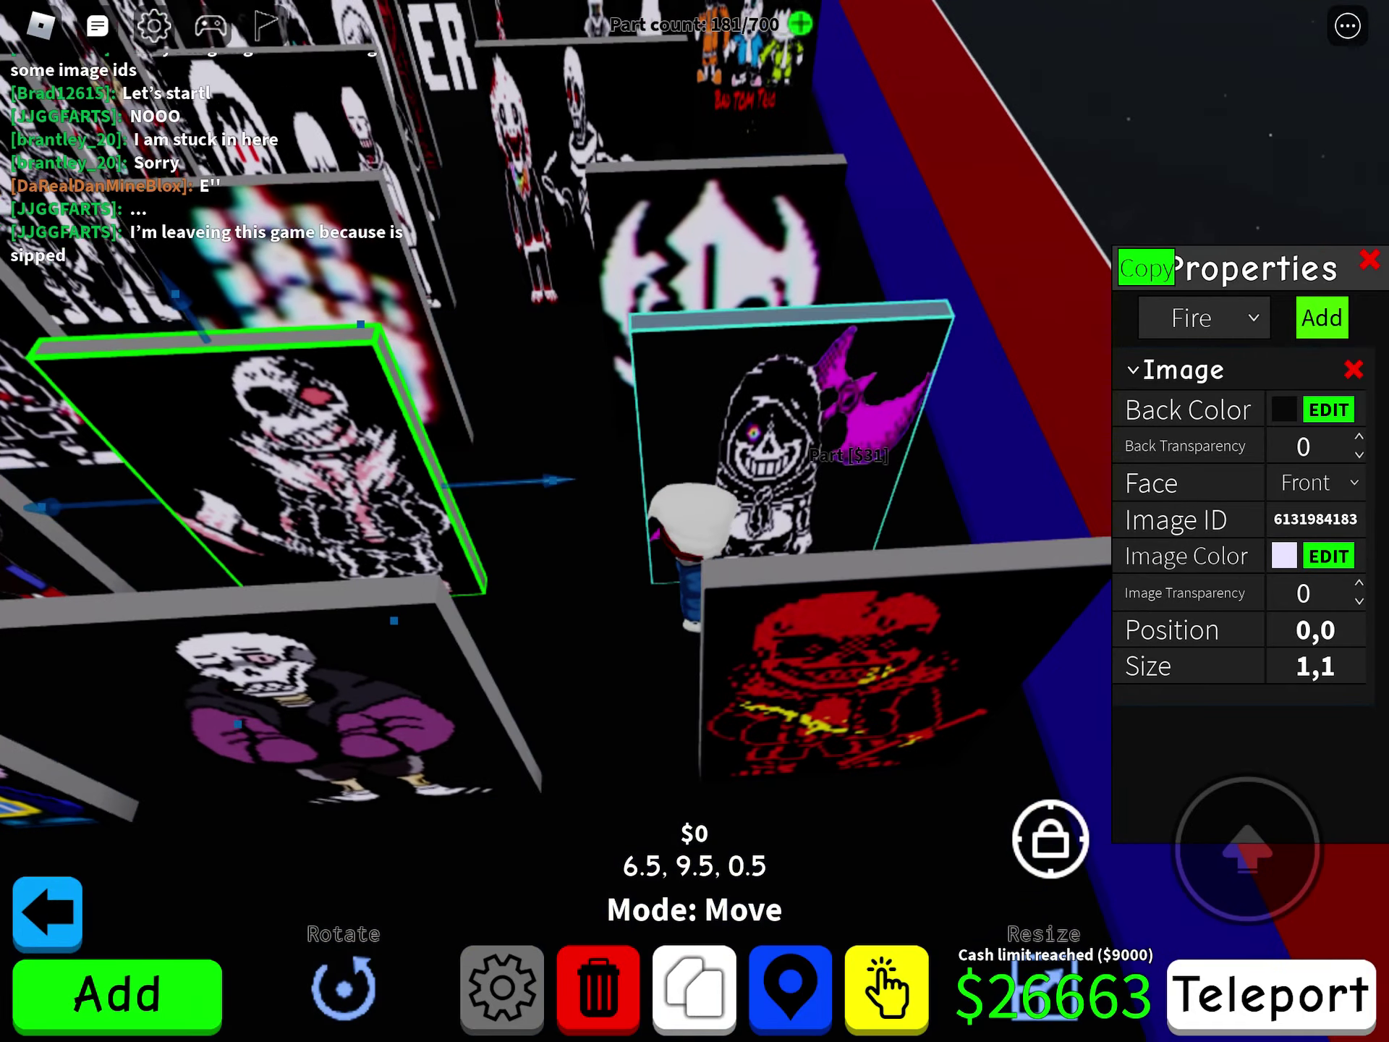
{"action": "left_click", "coordinate": [854, 507]}
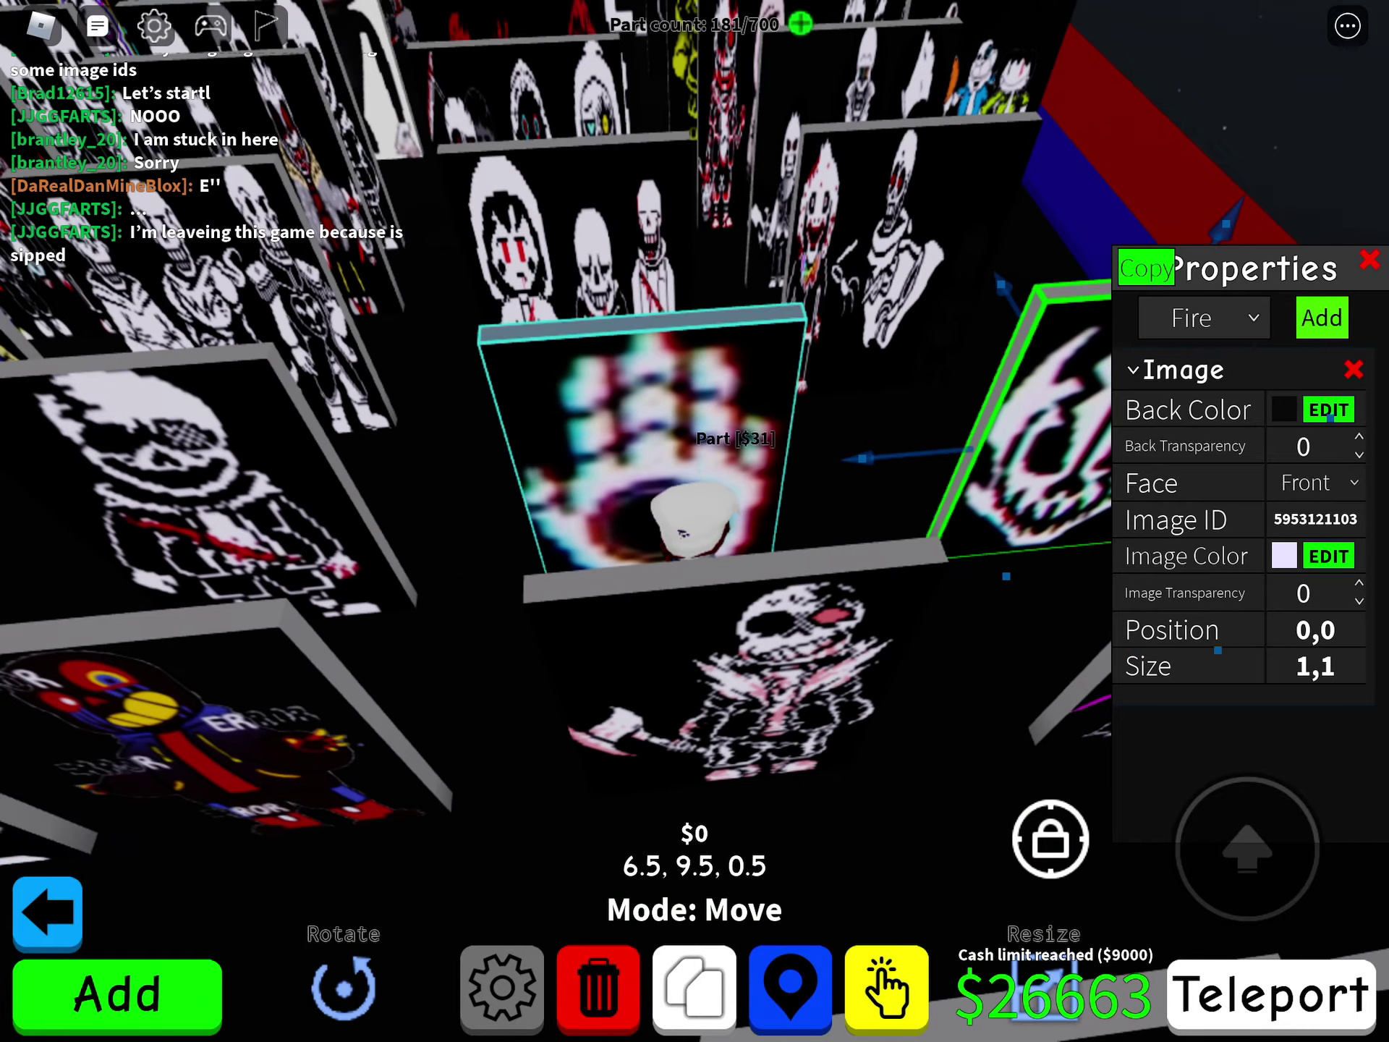
Show the hand, Team Dusttrust, Sans and Papyrus-Sans-Frisk pictures' Image IDs.
{"action": "left_click", "coordinate": [735, 438]}
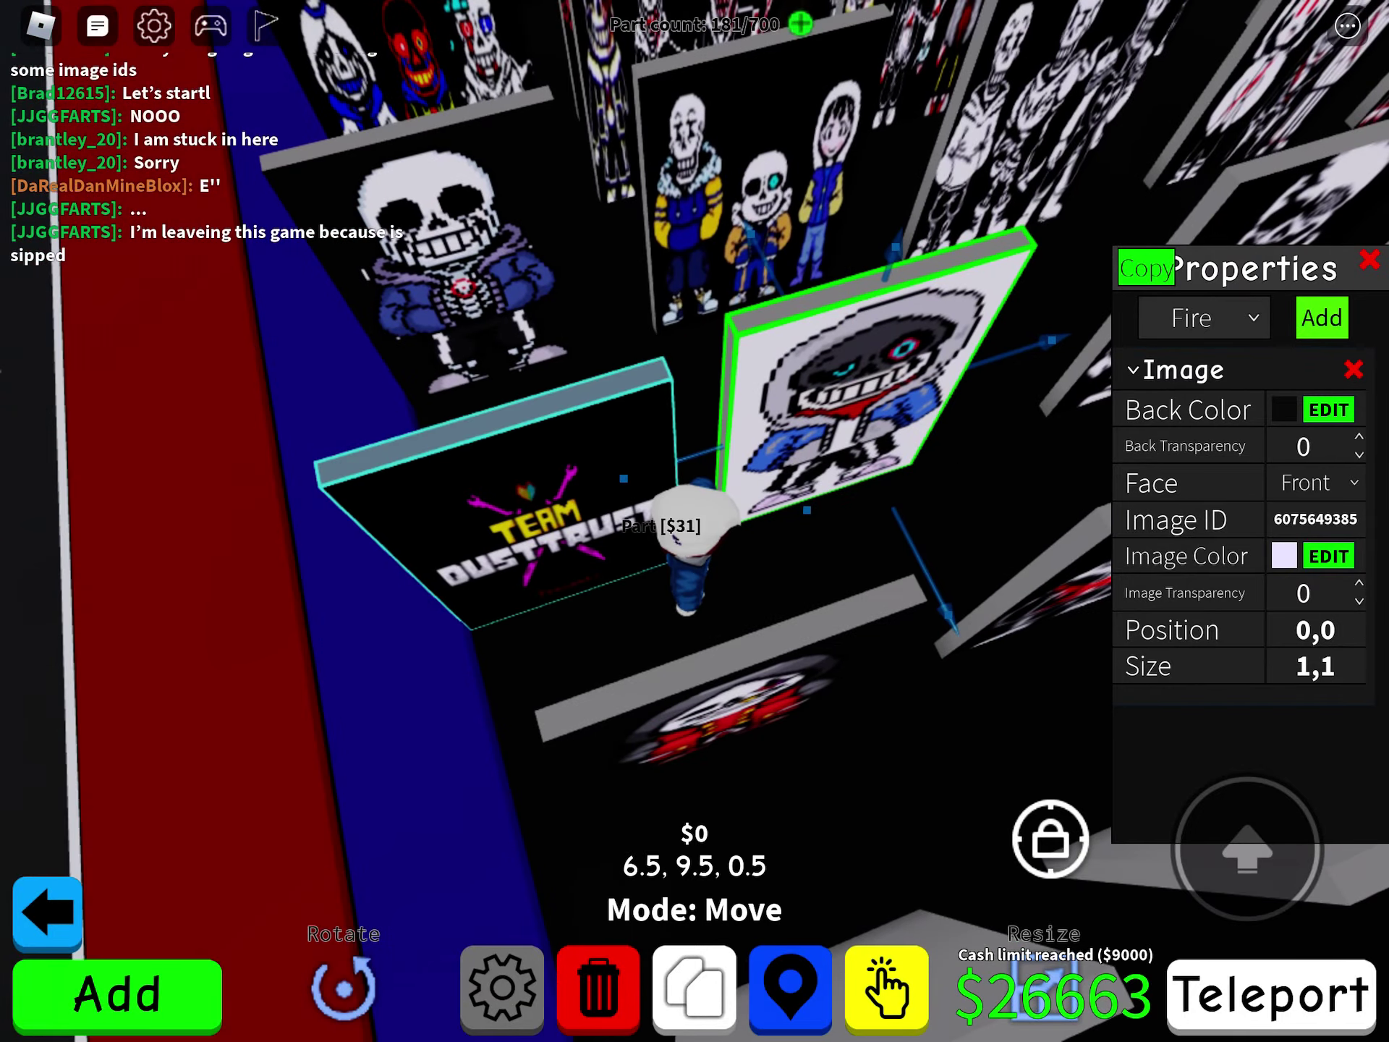
{"action": "left_click", "coordinate": [290, 550]}
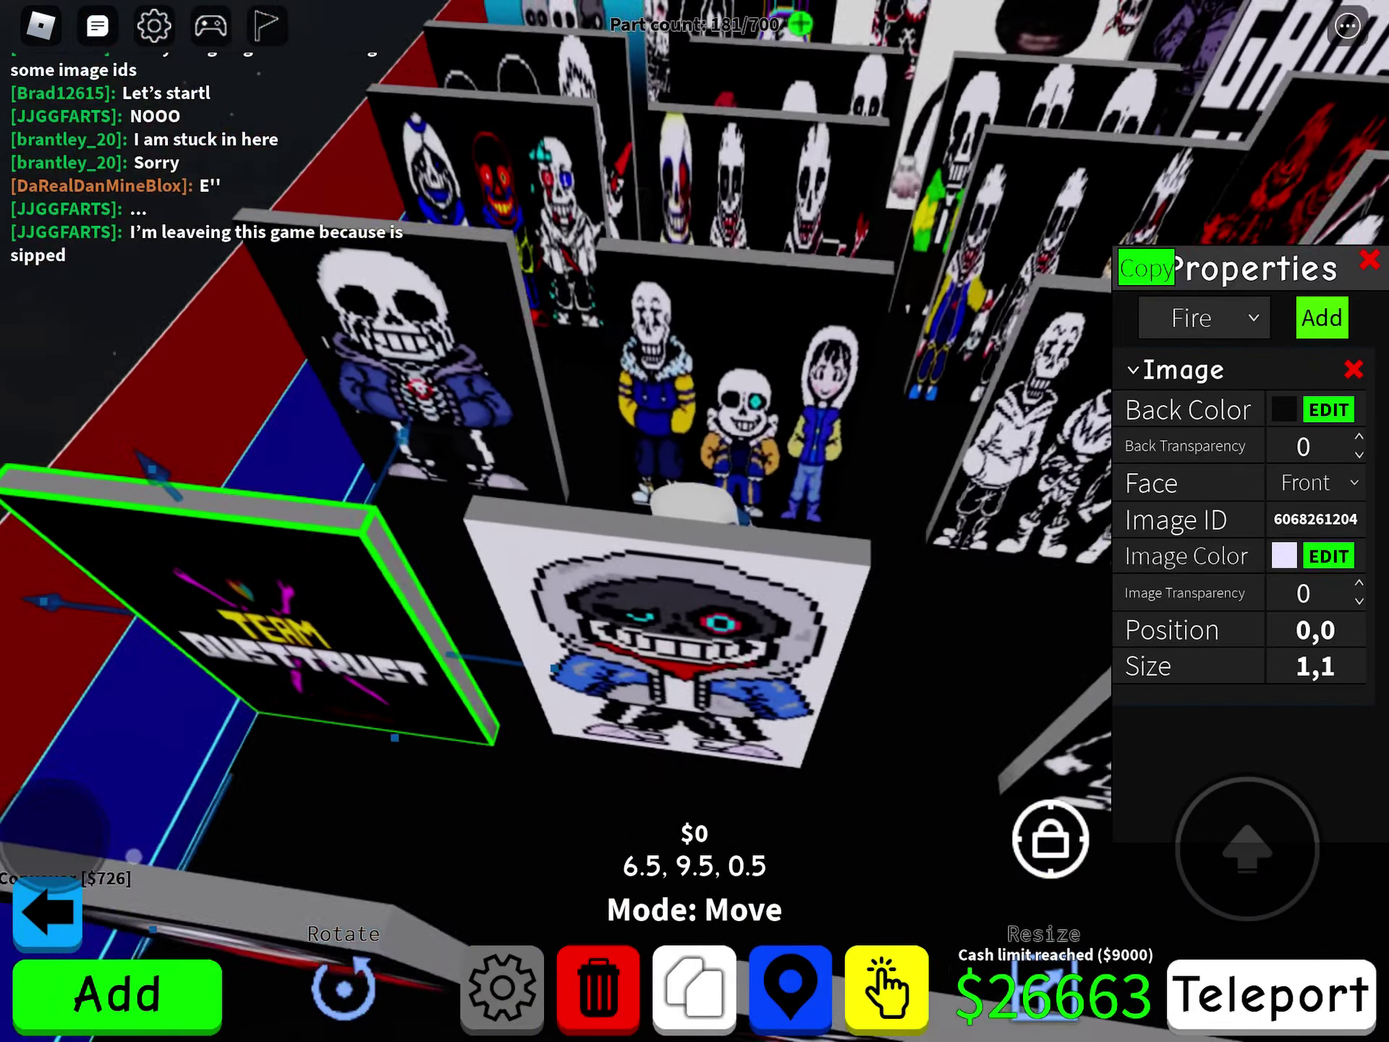
{"action": "left_click", "coordinate": [578, 434]}
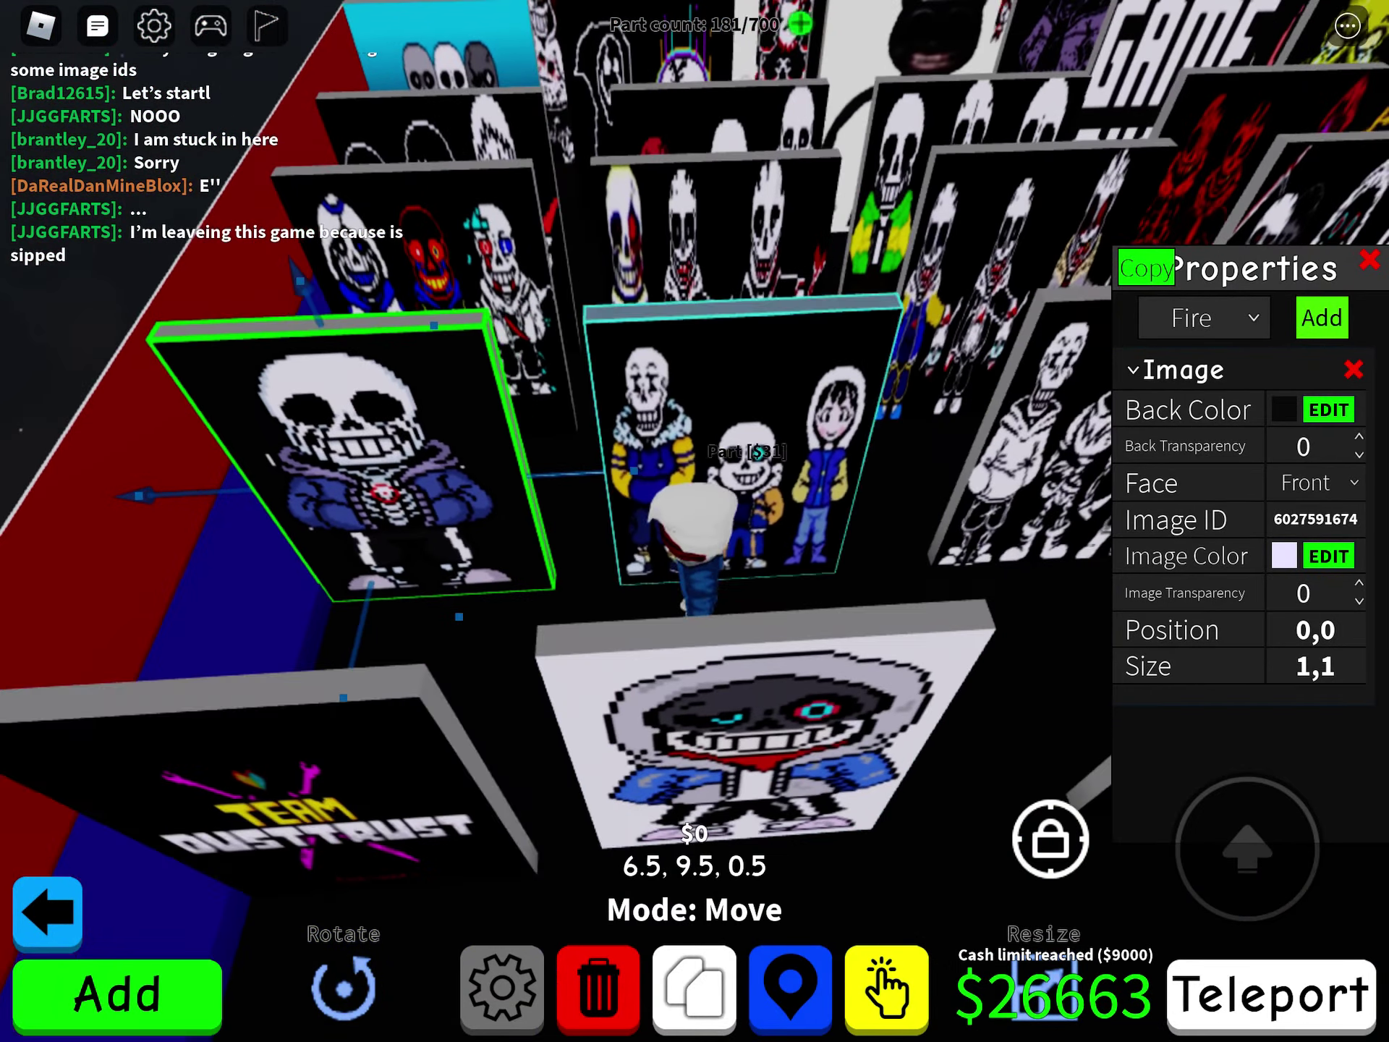
{"action": "left_click", "coordinate": [746, 499]}
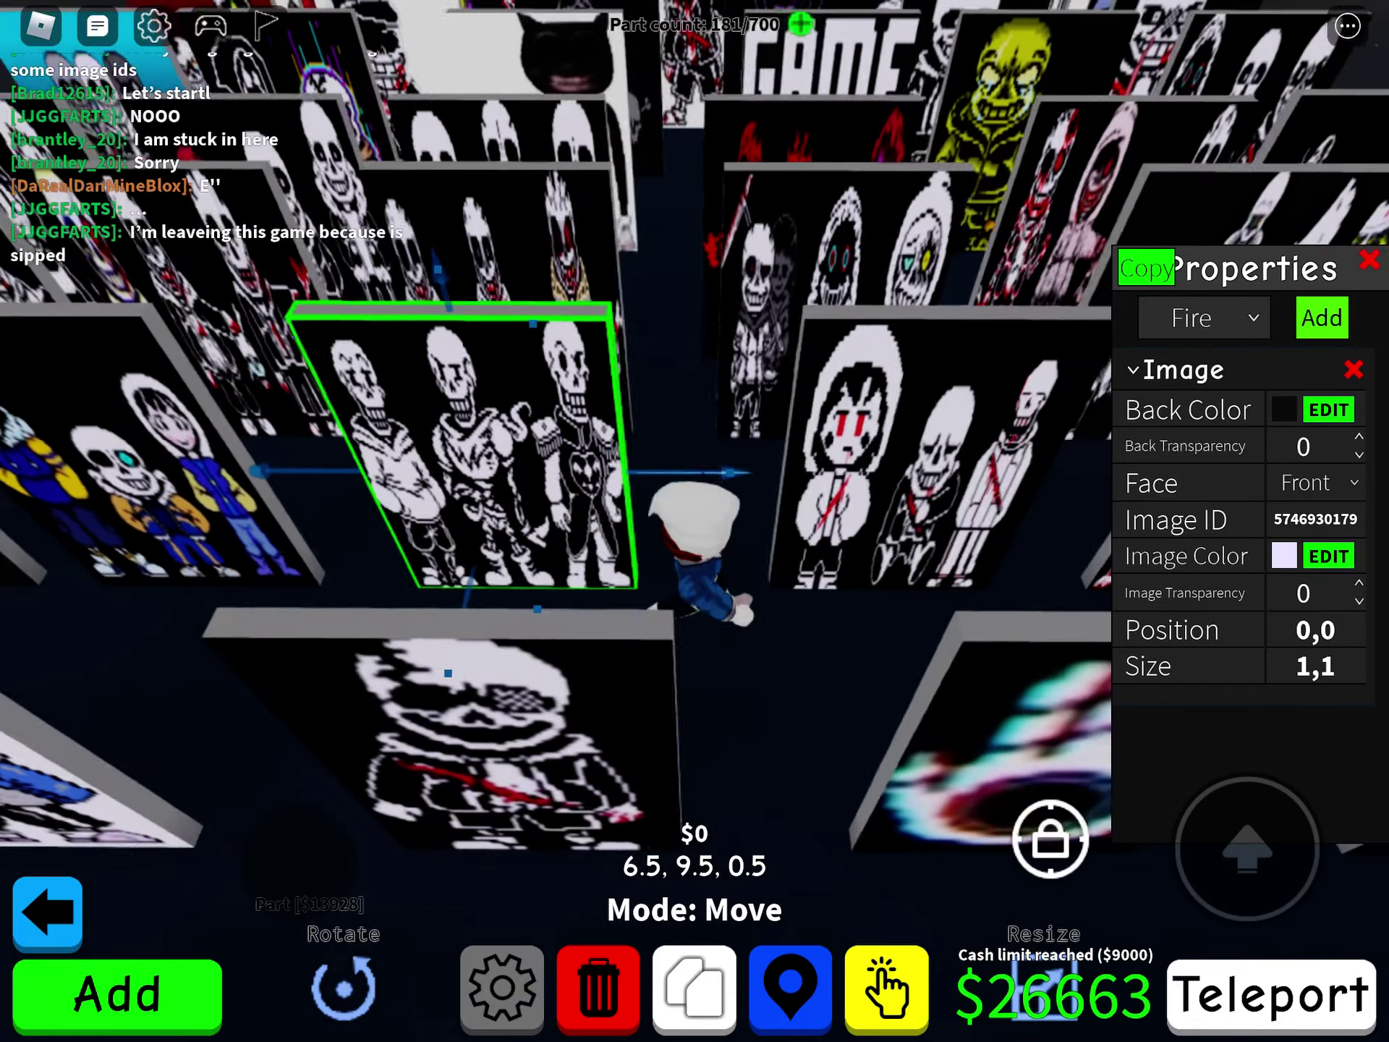
Walk forward through the gallery, showing each next panel's Image ID.
{"action": "key", "text": "w"}
{"action": "key", "text": "w"}
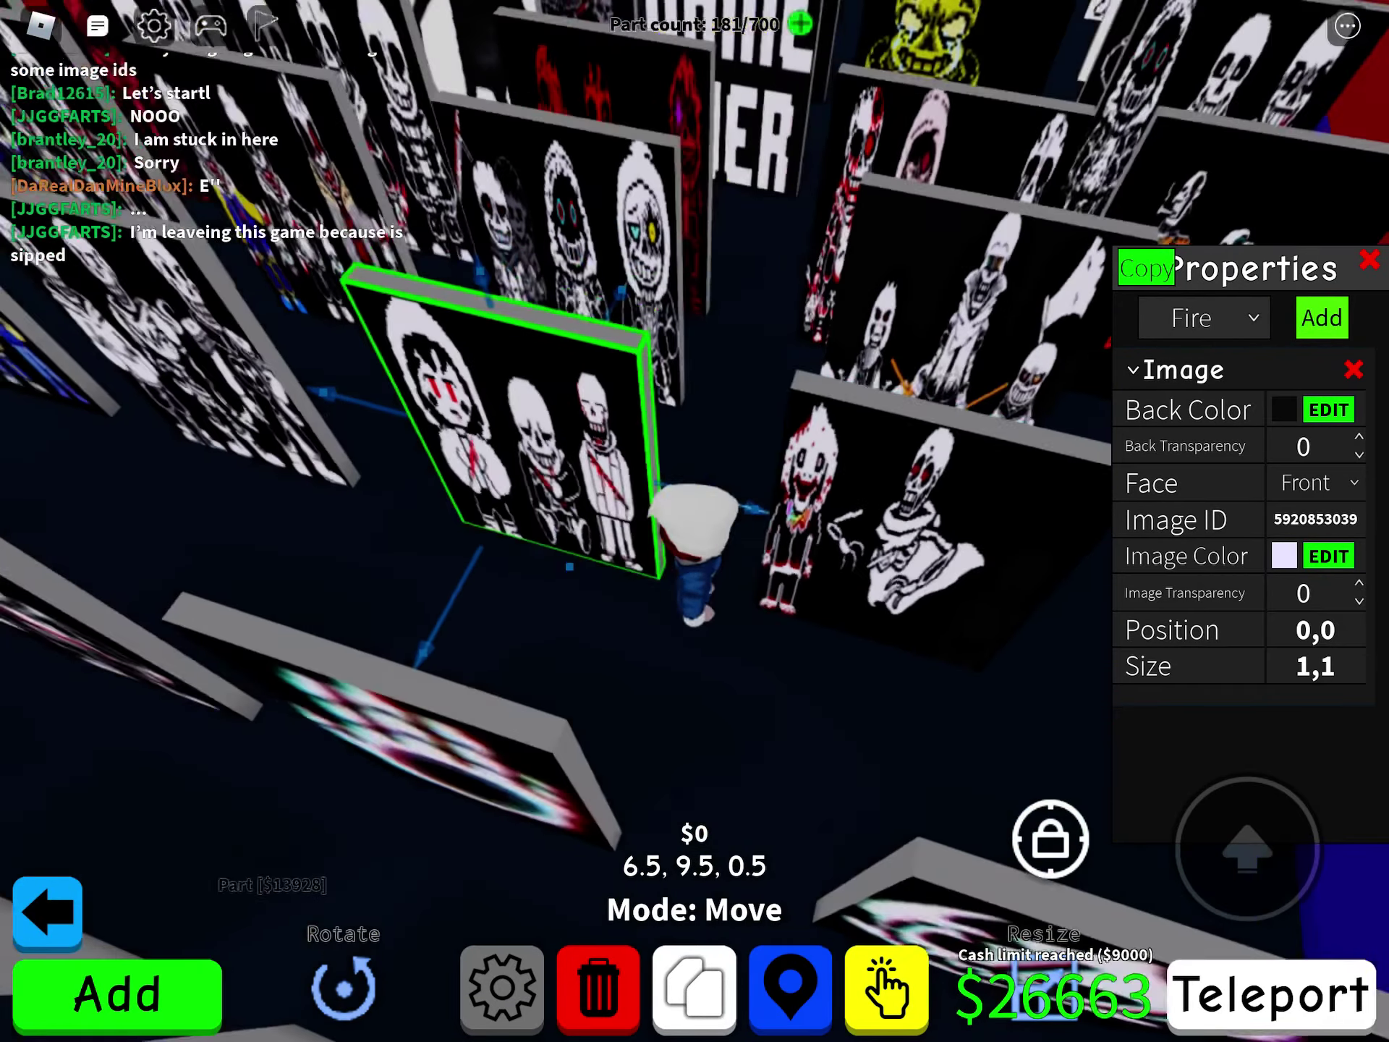
{"action": "key", "text": "w"}
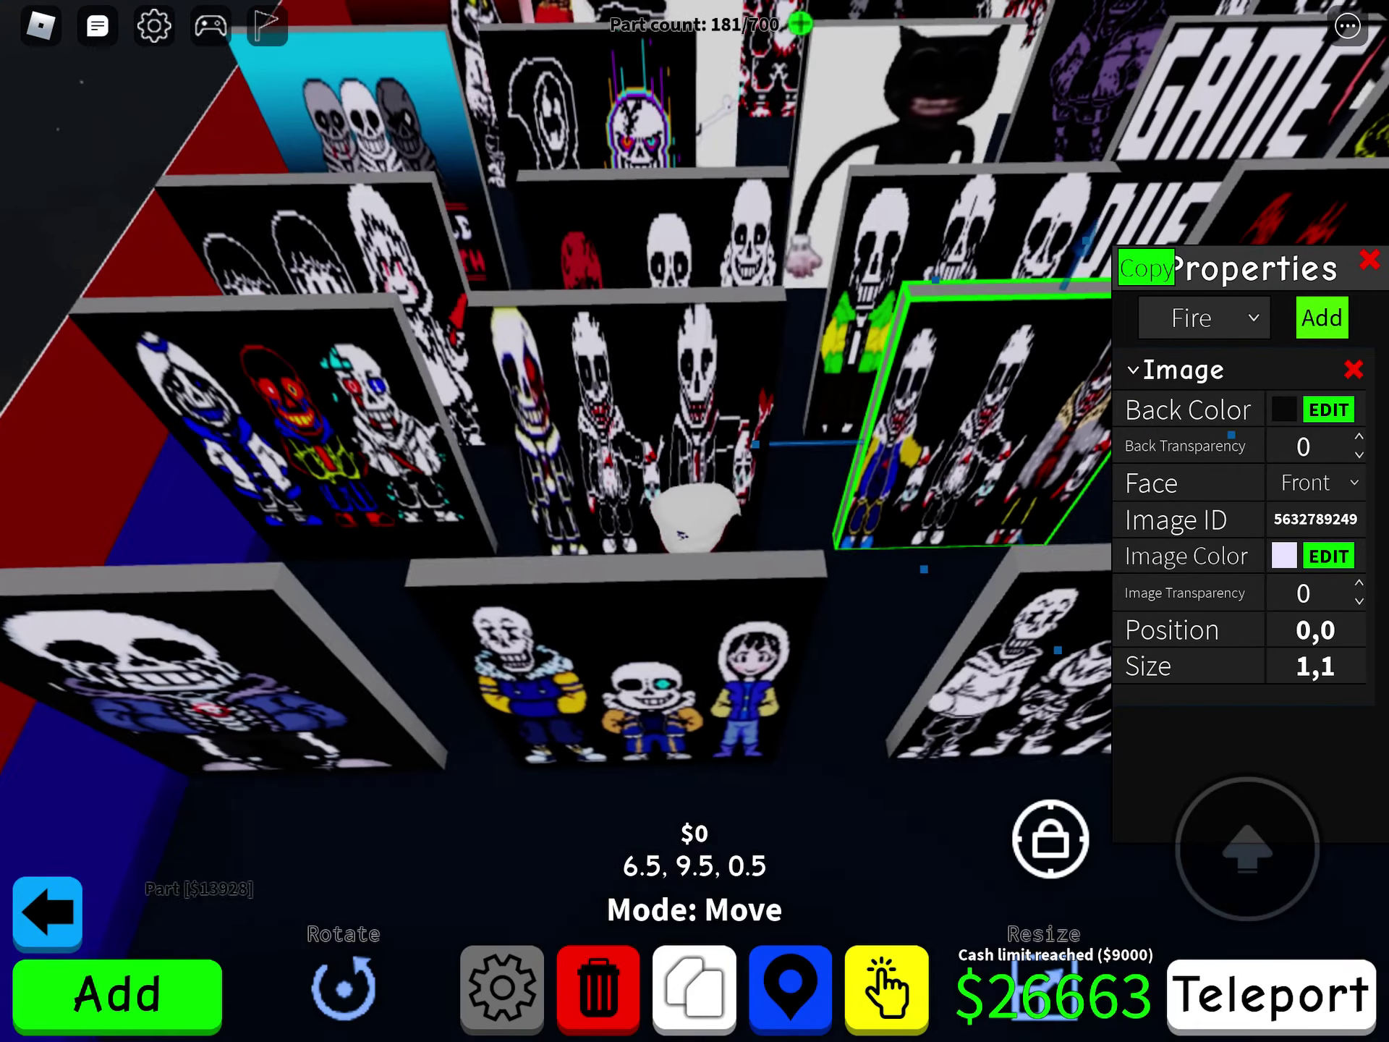
{"action": "key", "text": "w"}
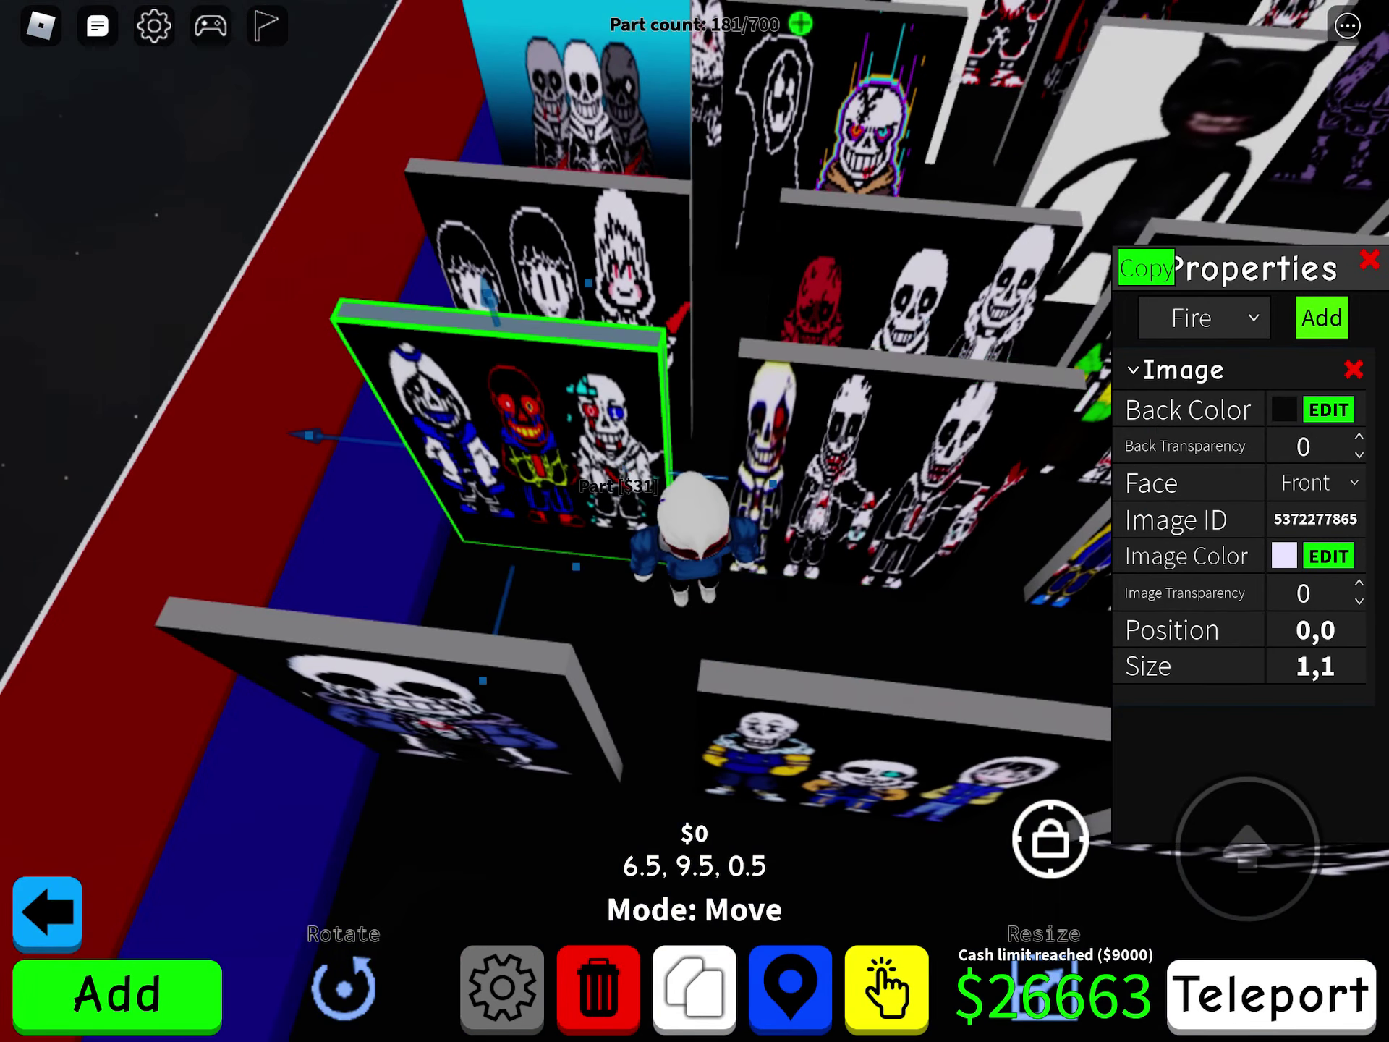
{"action": "key", "text": "w"}
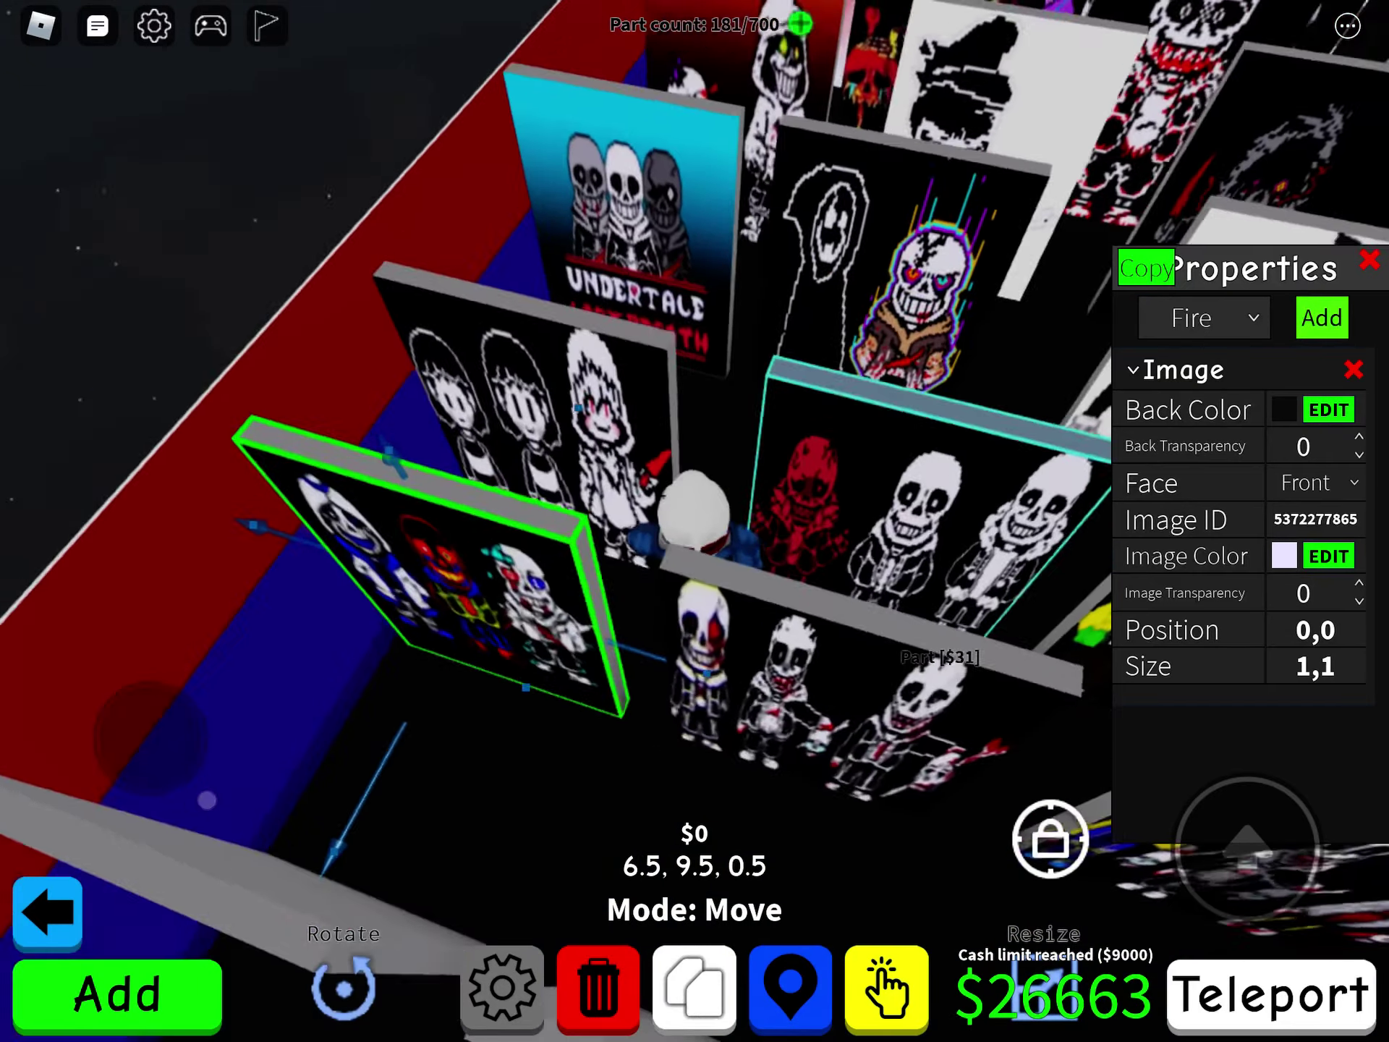
{"action": "key", "text": "w"}
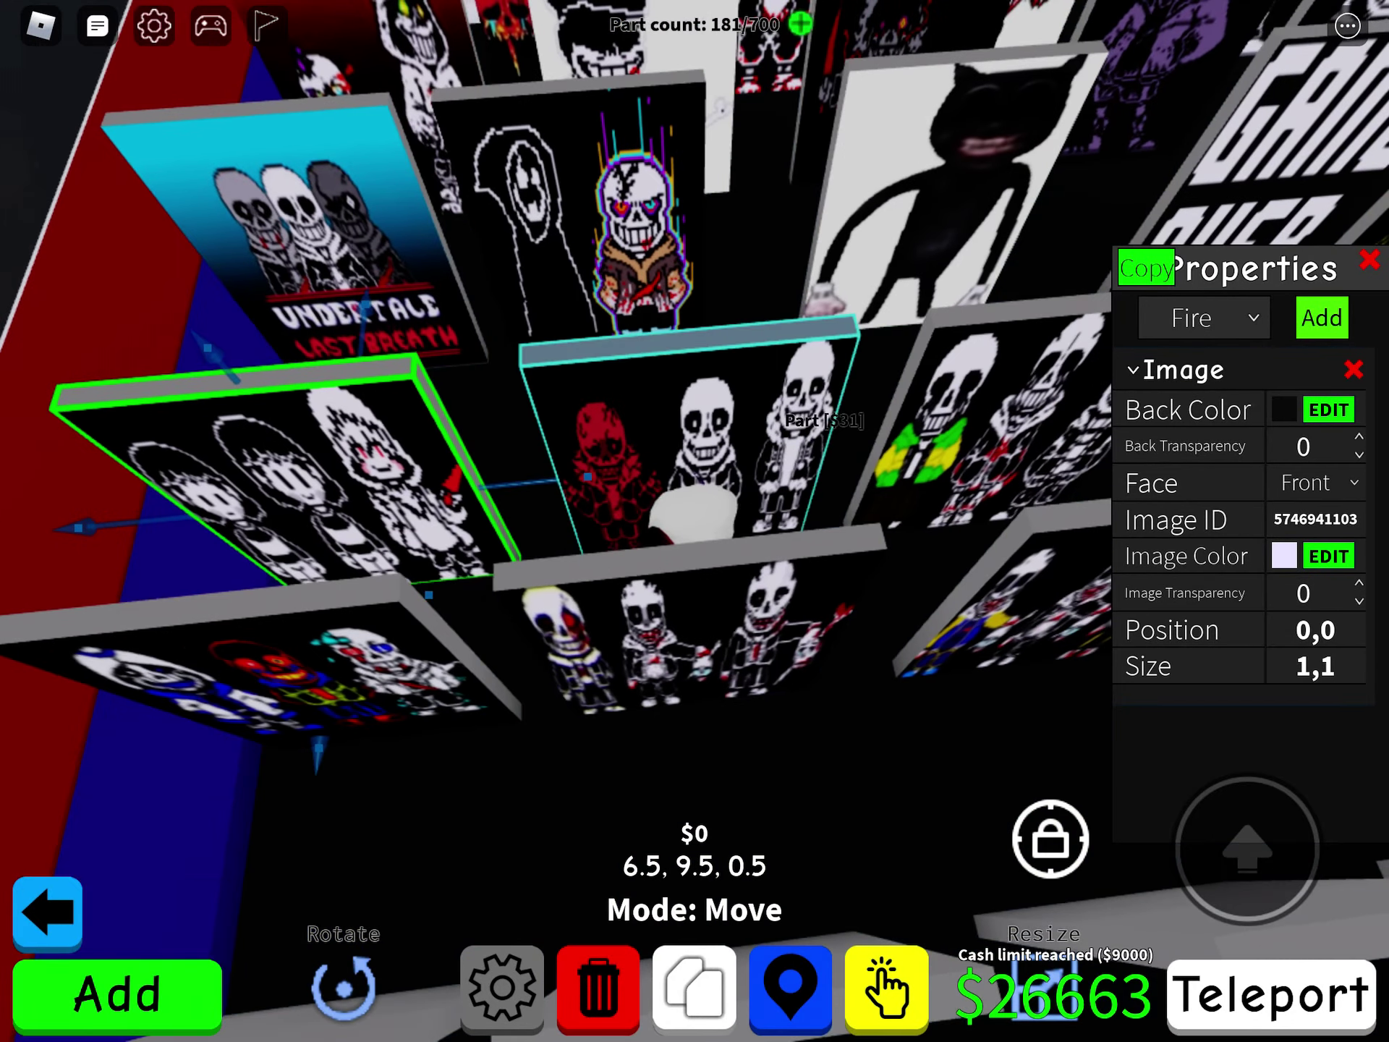
{"action": "key", "text": "w"}
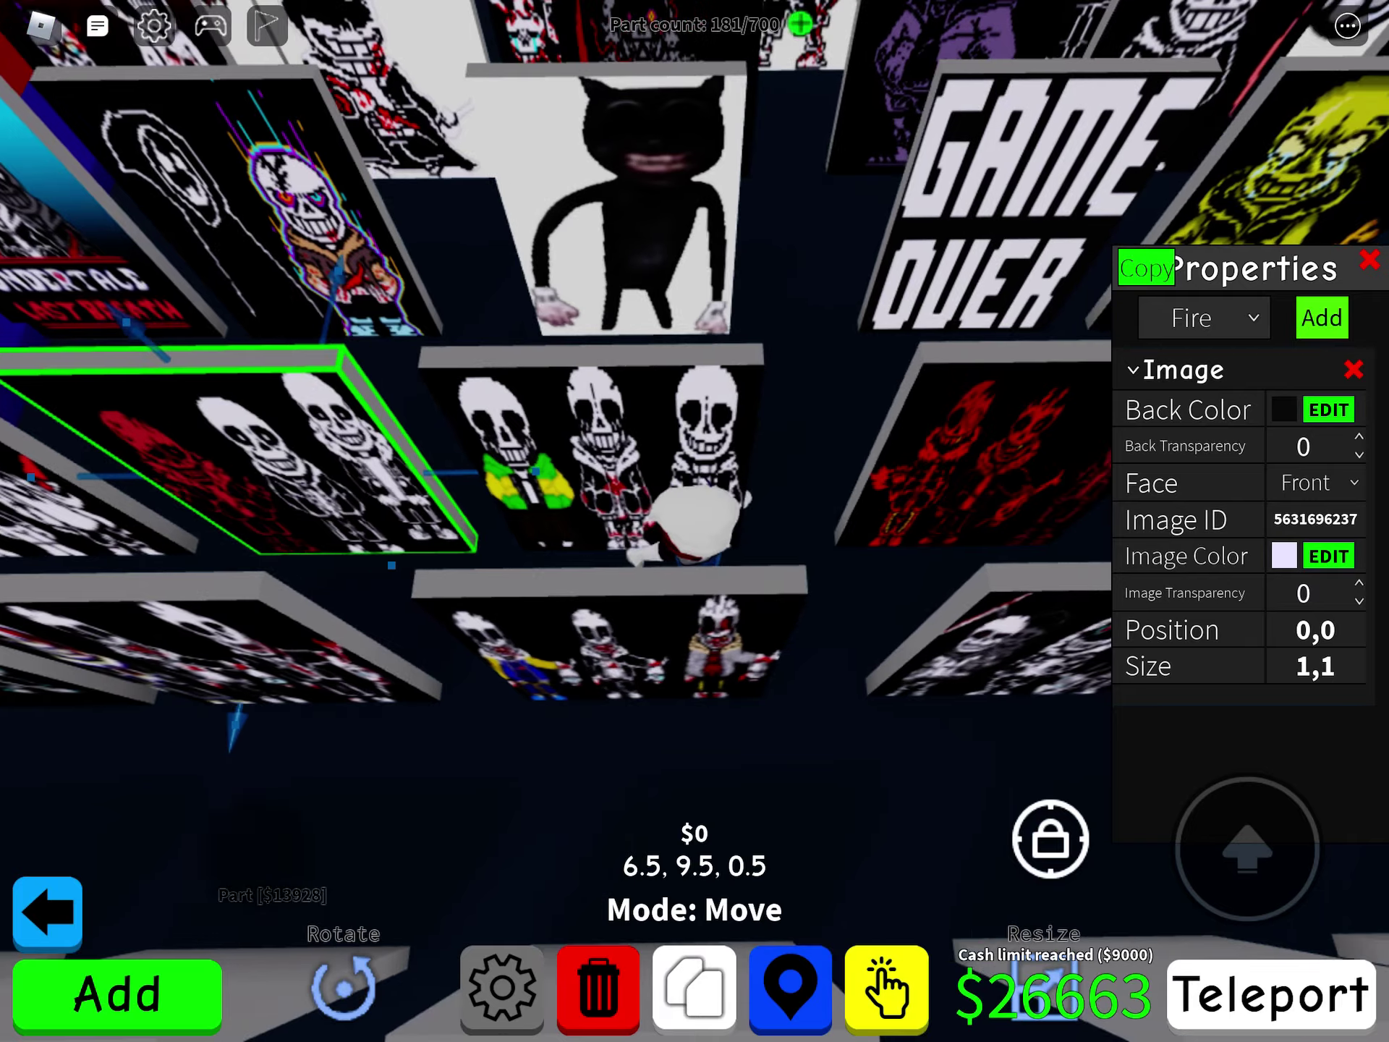
{"action": "key", "text": "w"}
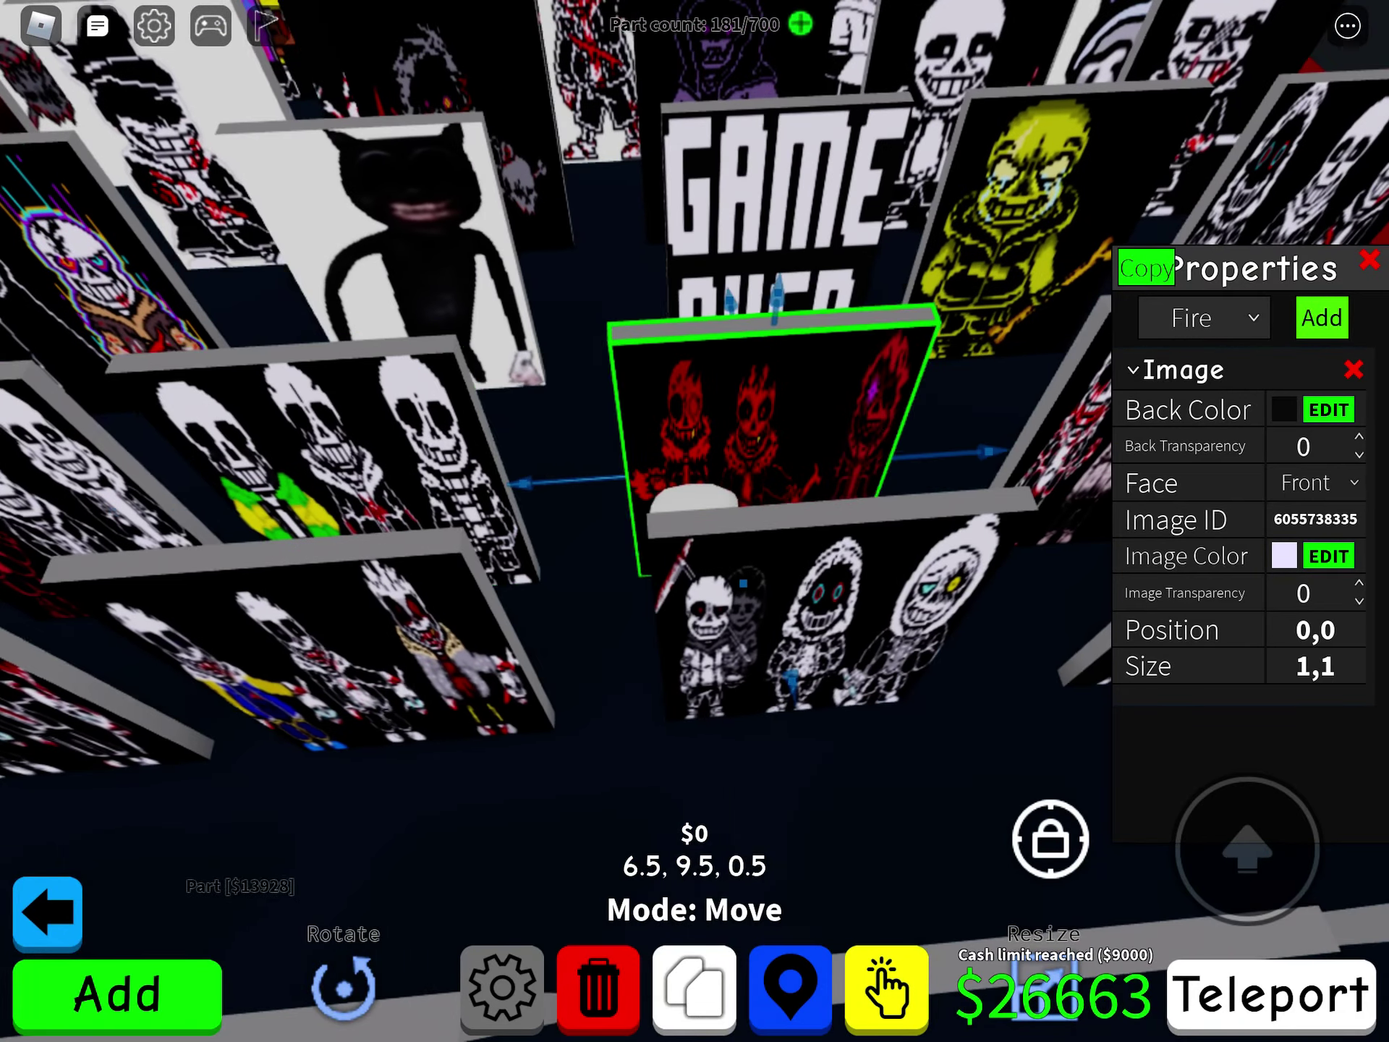
Show the red, hoodie, Bad Time Trio, three-skeleton, yellow skeleton and GAME OVER panels' IDs.
{"action": "key", "text": "w"}
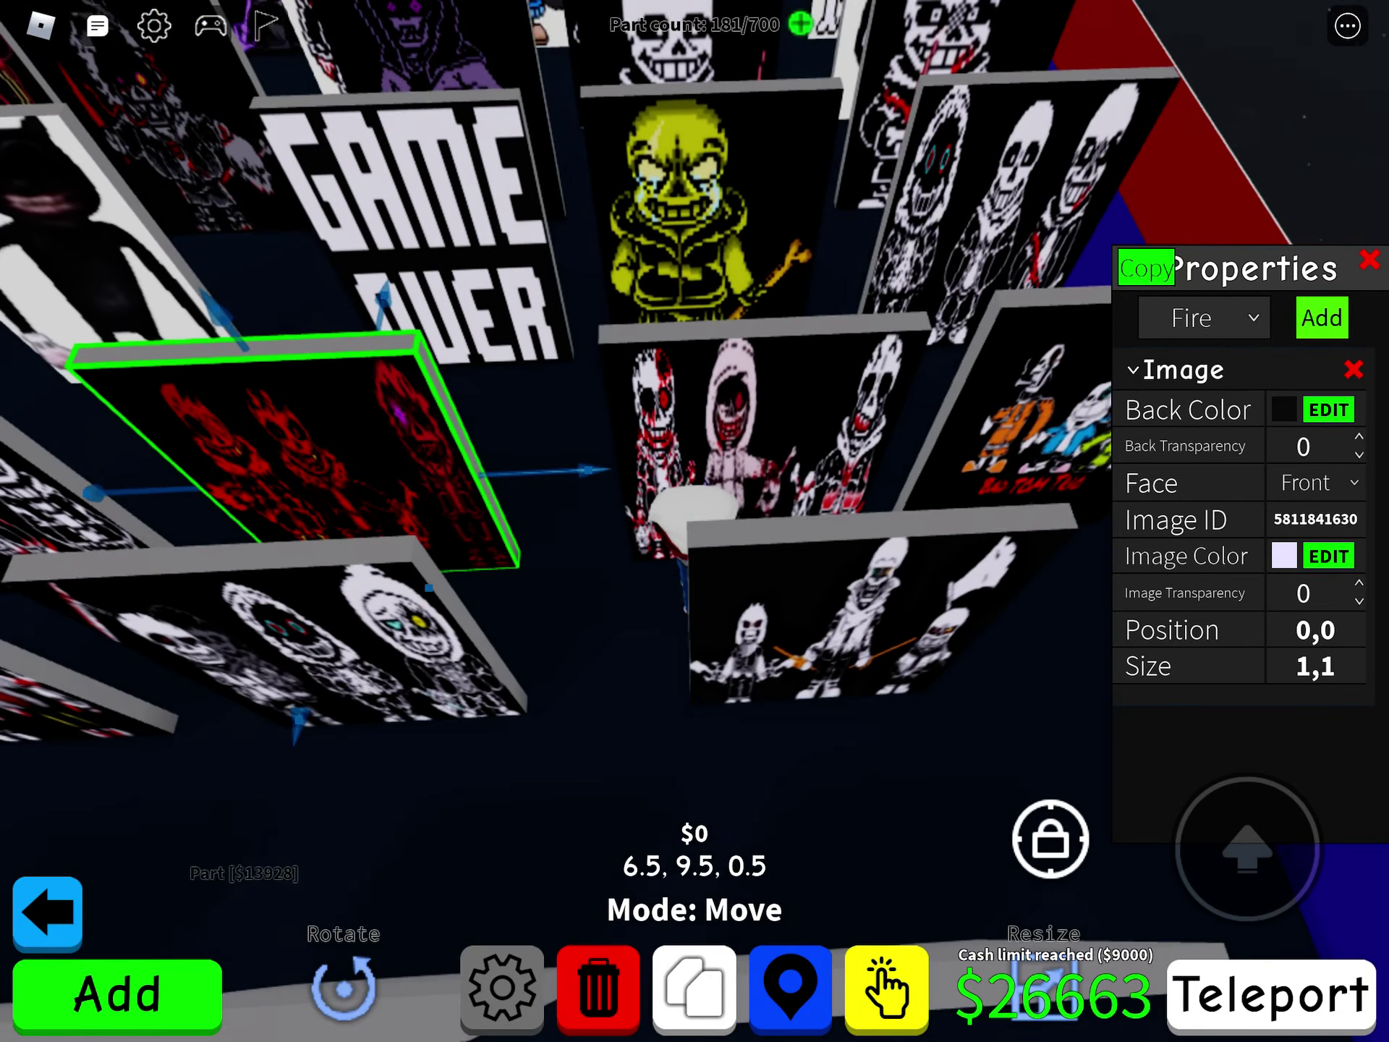
{"action": "key", "text": "w"}
{"action": "key", "text": "w"}
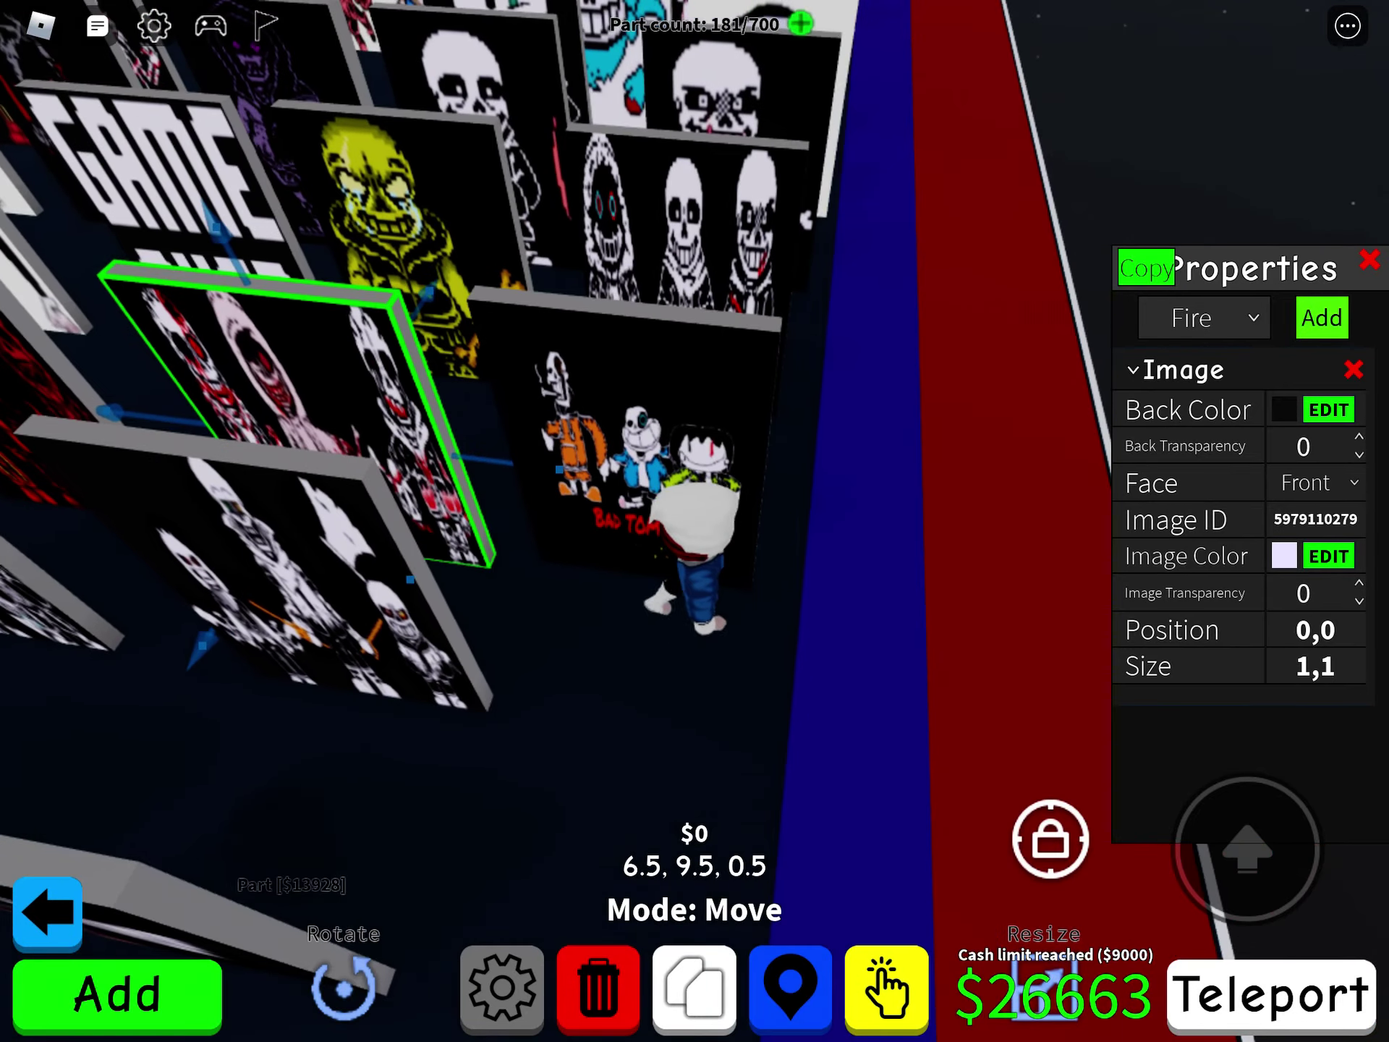
{"action": "key", "text": "w"}
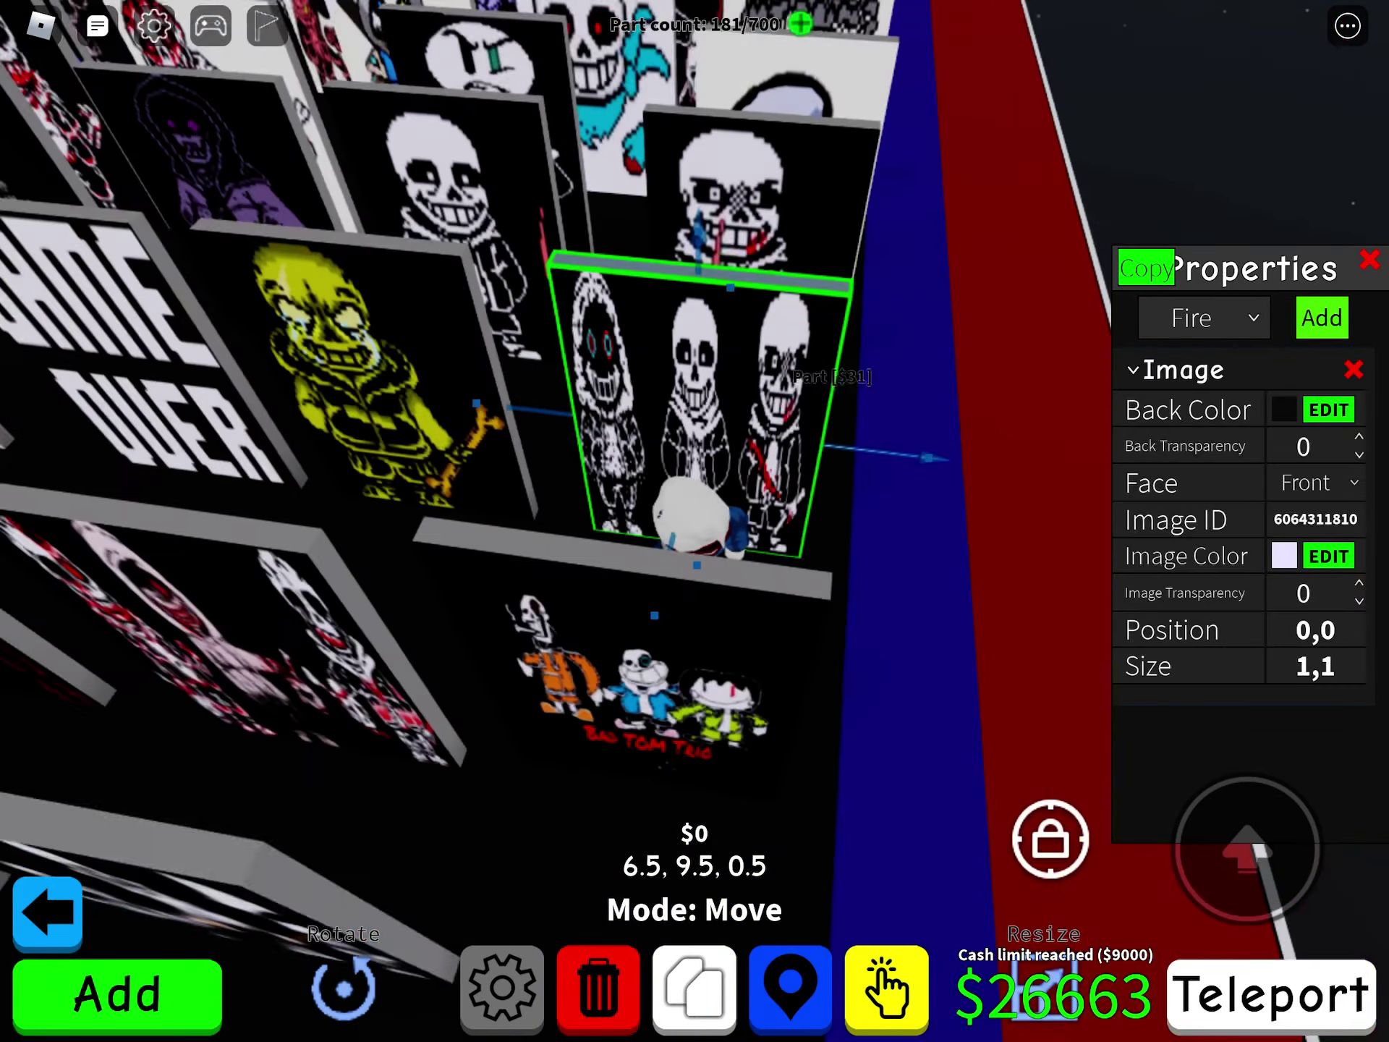
{"action": "key", "text": "w"}
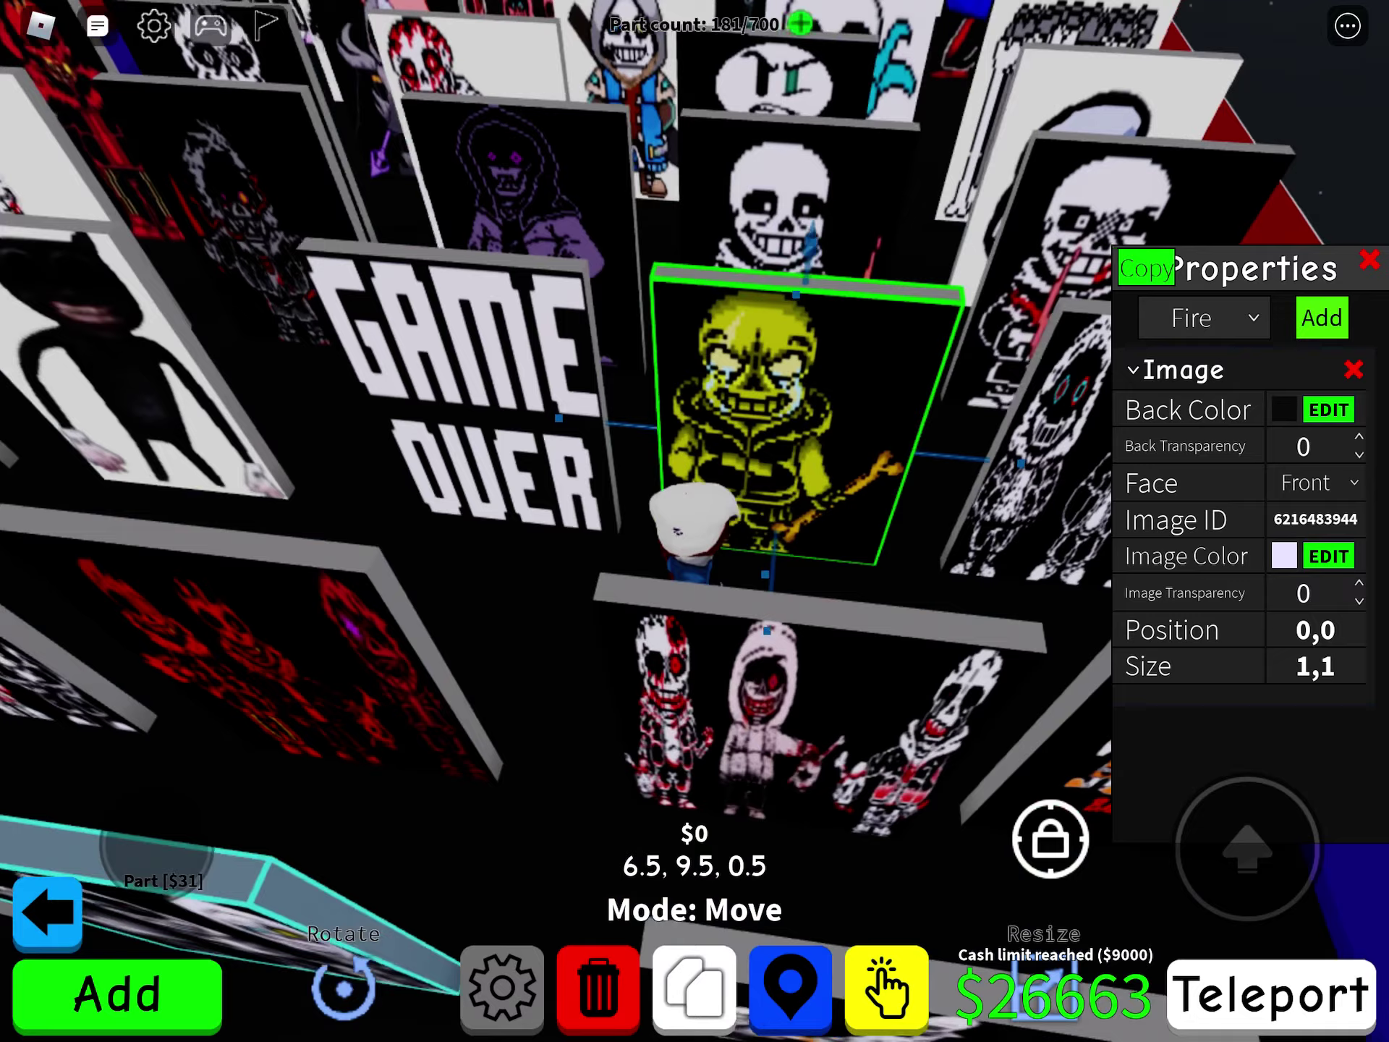
{"action": "key", "text": "w"}
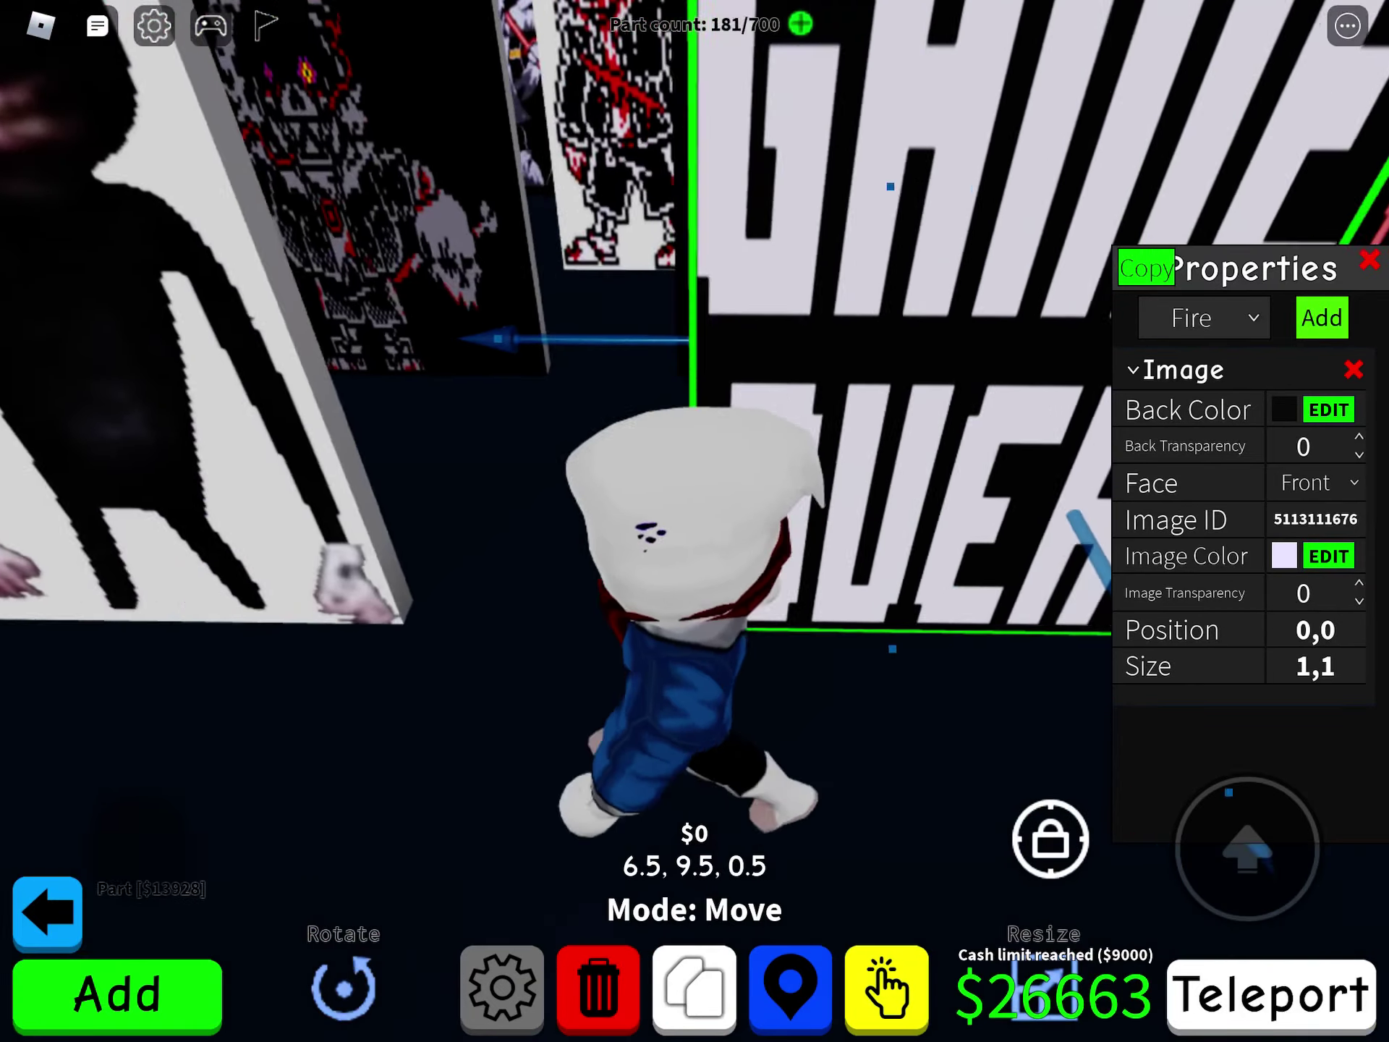
{"action": "key", "text": "w"}
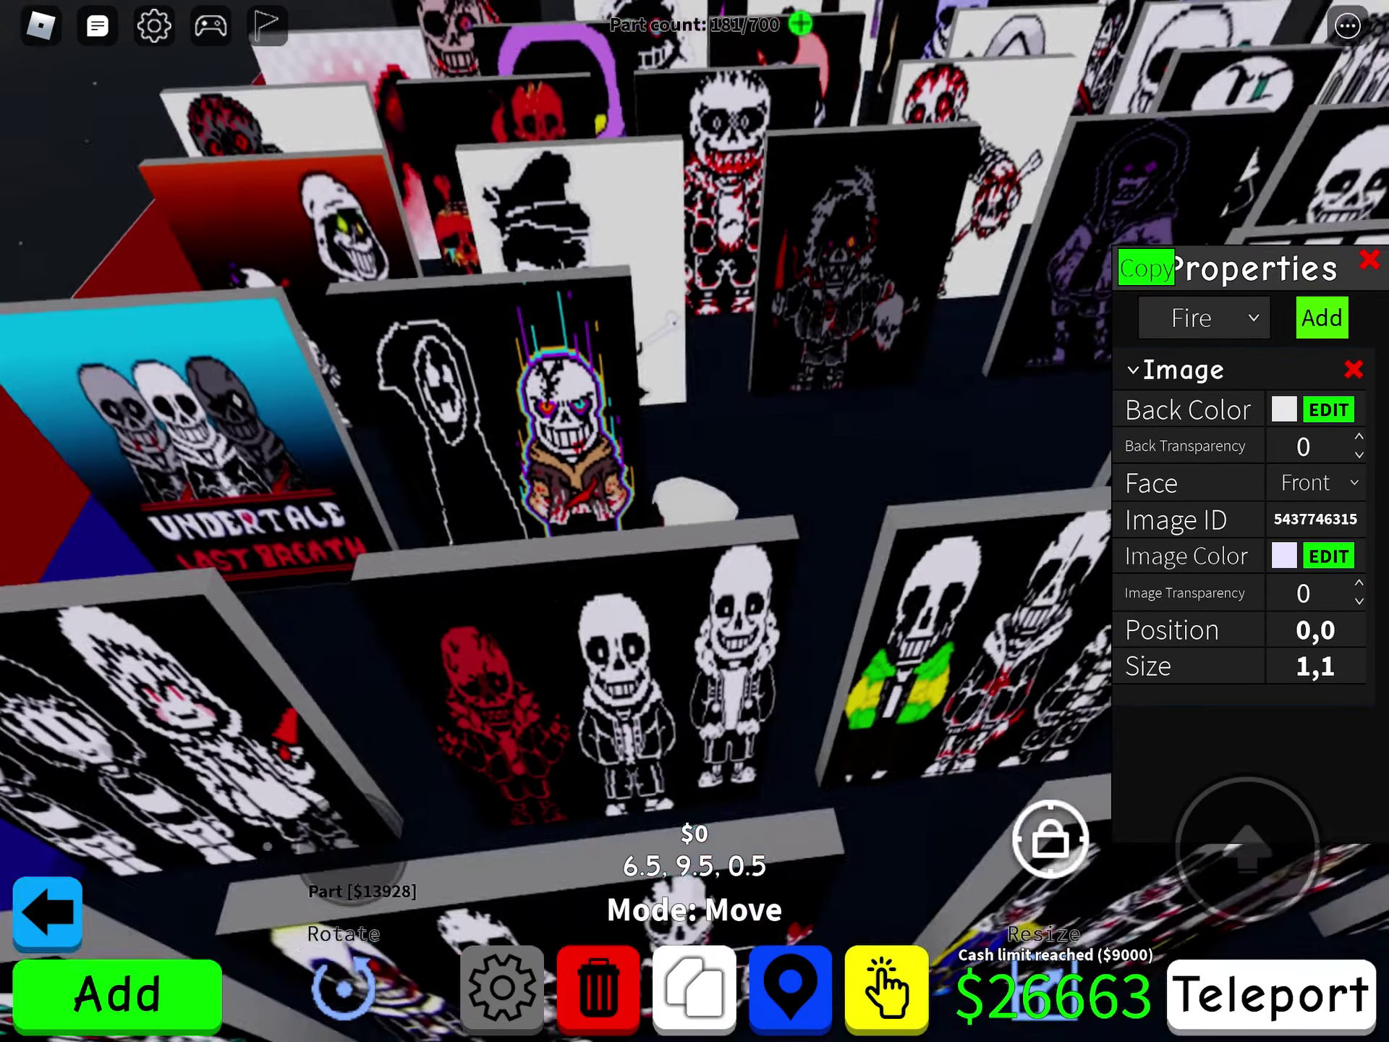
Show image IDs for the Last Breath, hooded skeleton, purple hooded and several Sans panels.
{"action": "scroll", "coordinate": [695, 434], "scroll_direction": "down", "scroll_amount": 10}
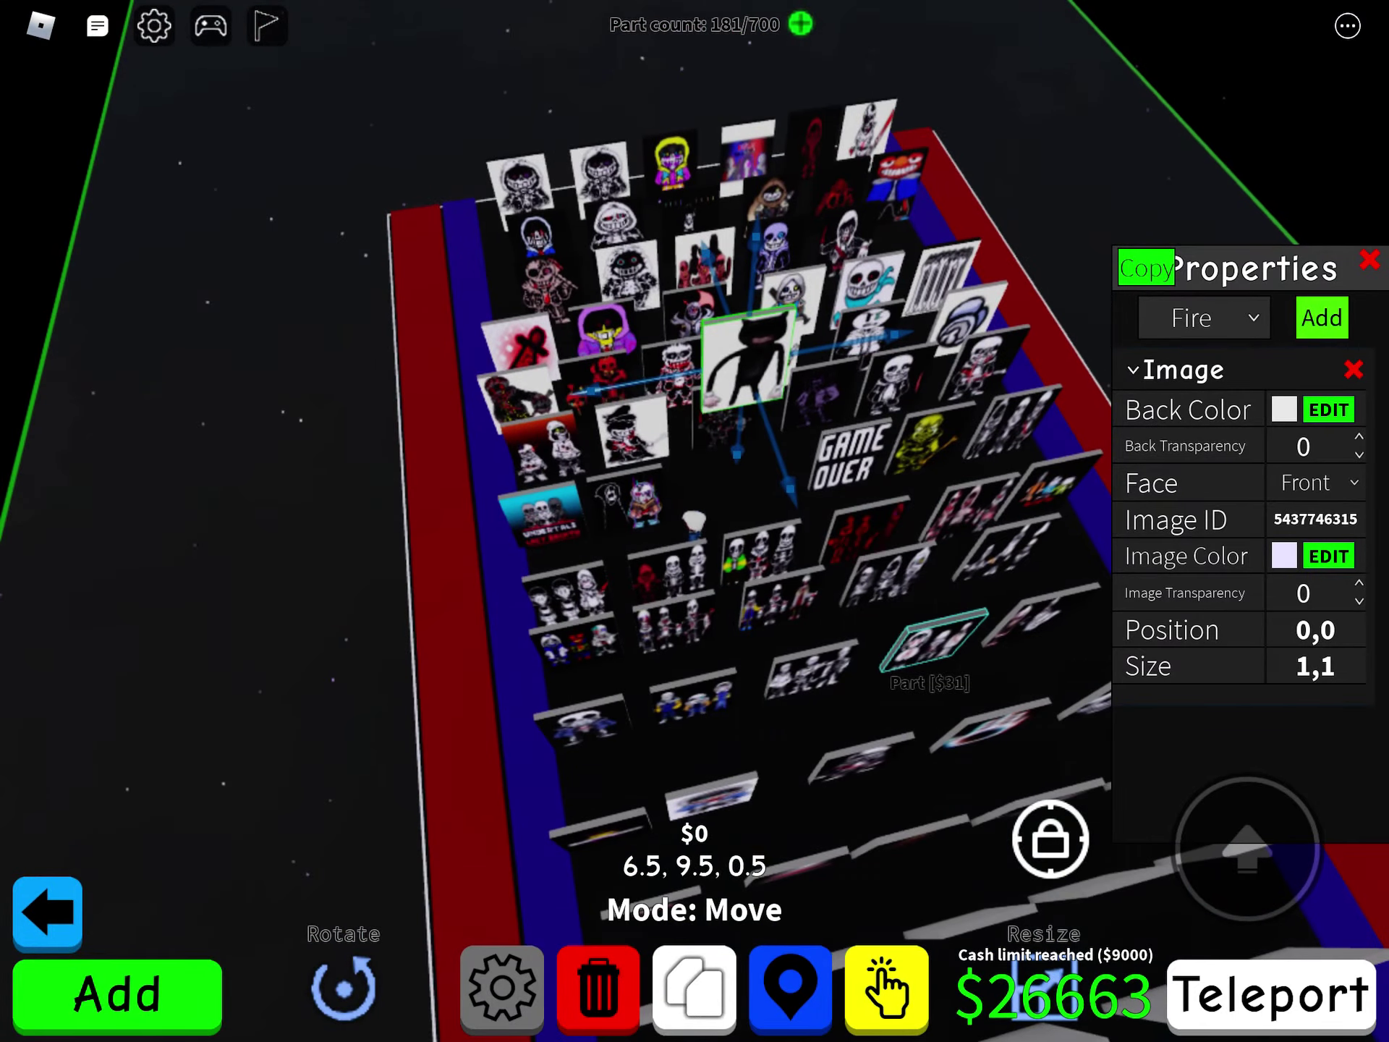
{"action": "scroll", "coordinate": [695, 507], "scroll_direction": "up", "scroll_amount": 5}
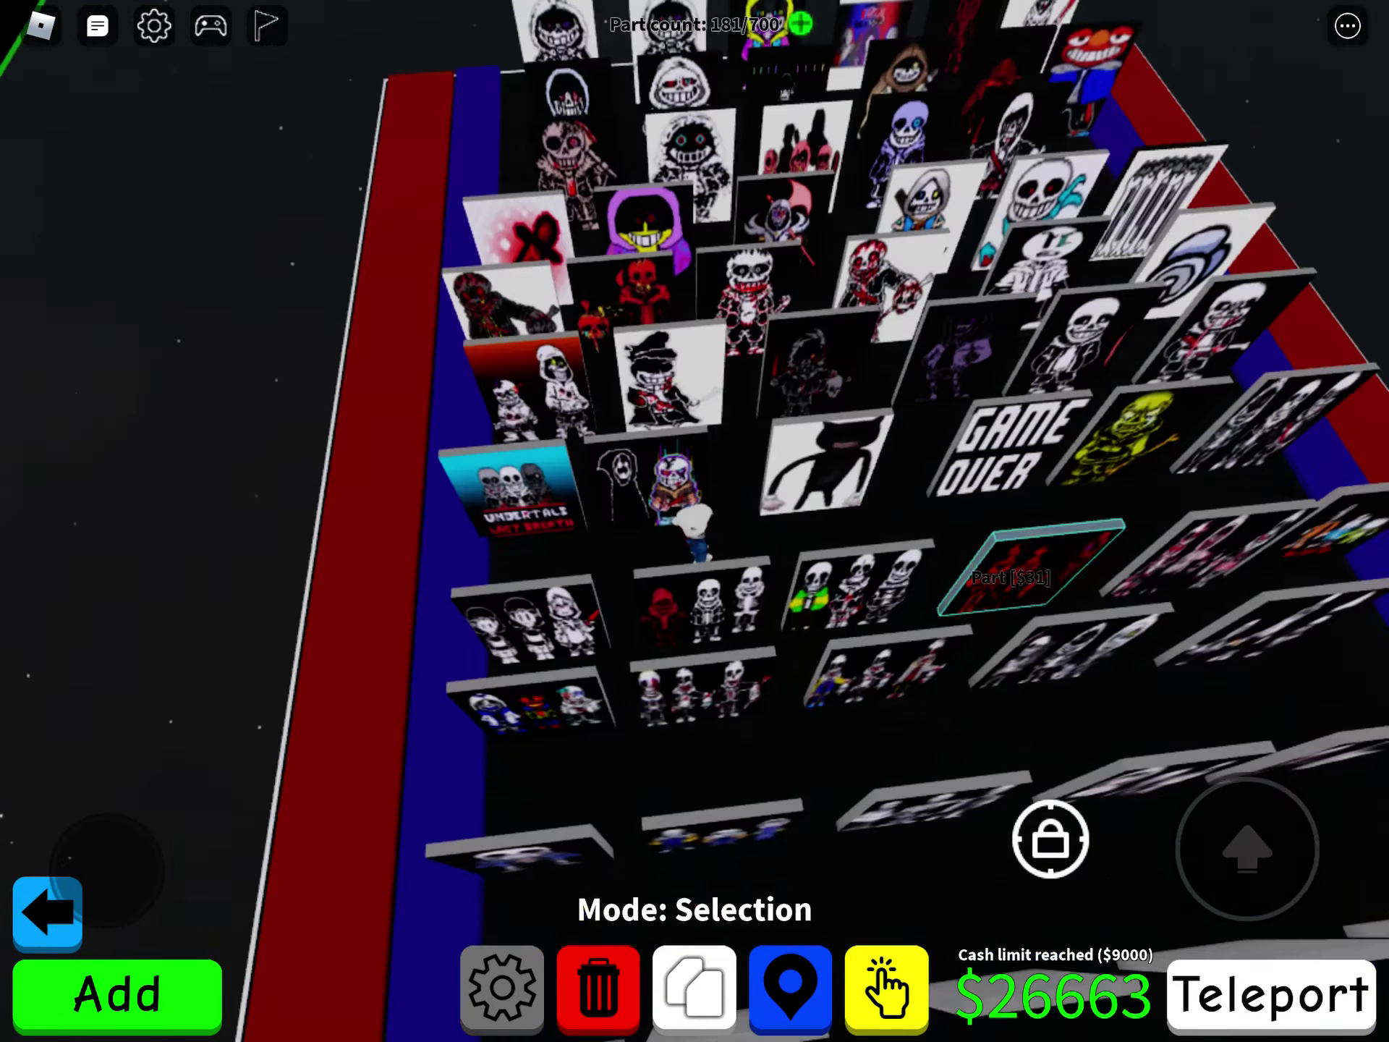
{"action": "left_click", "coordinate": [695, 464]}
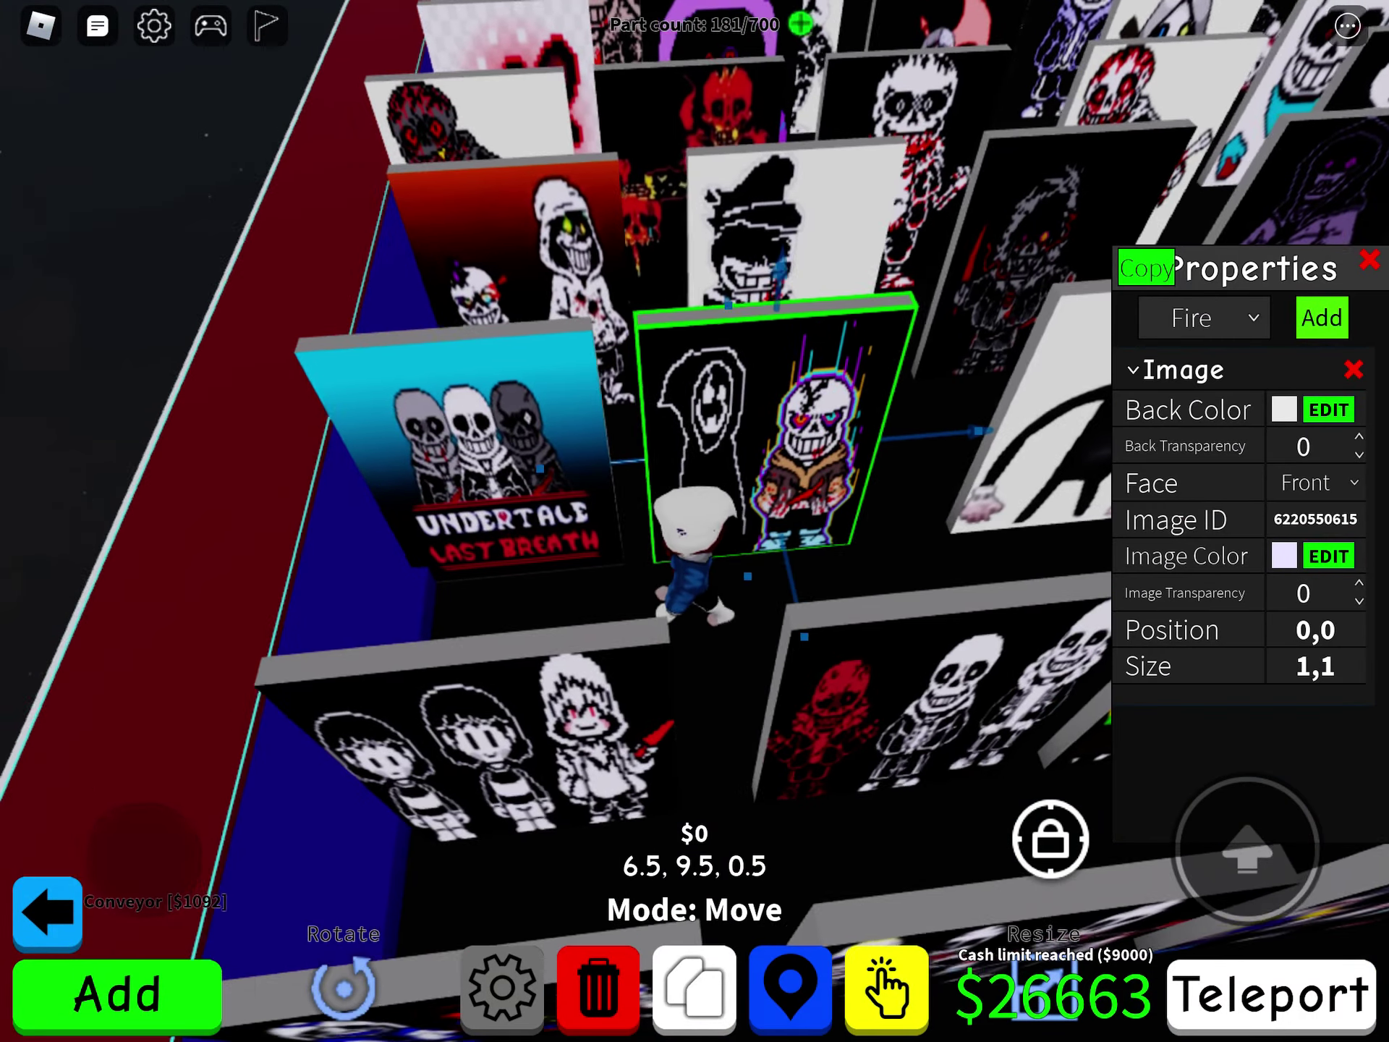
{"action": "left_click", "coordinate": [449, 448]}
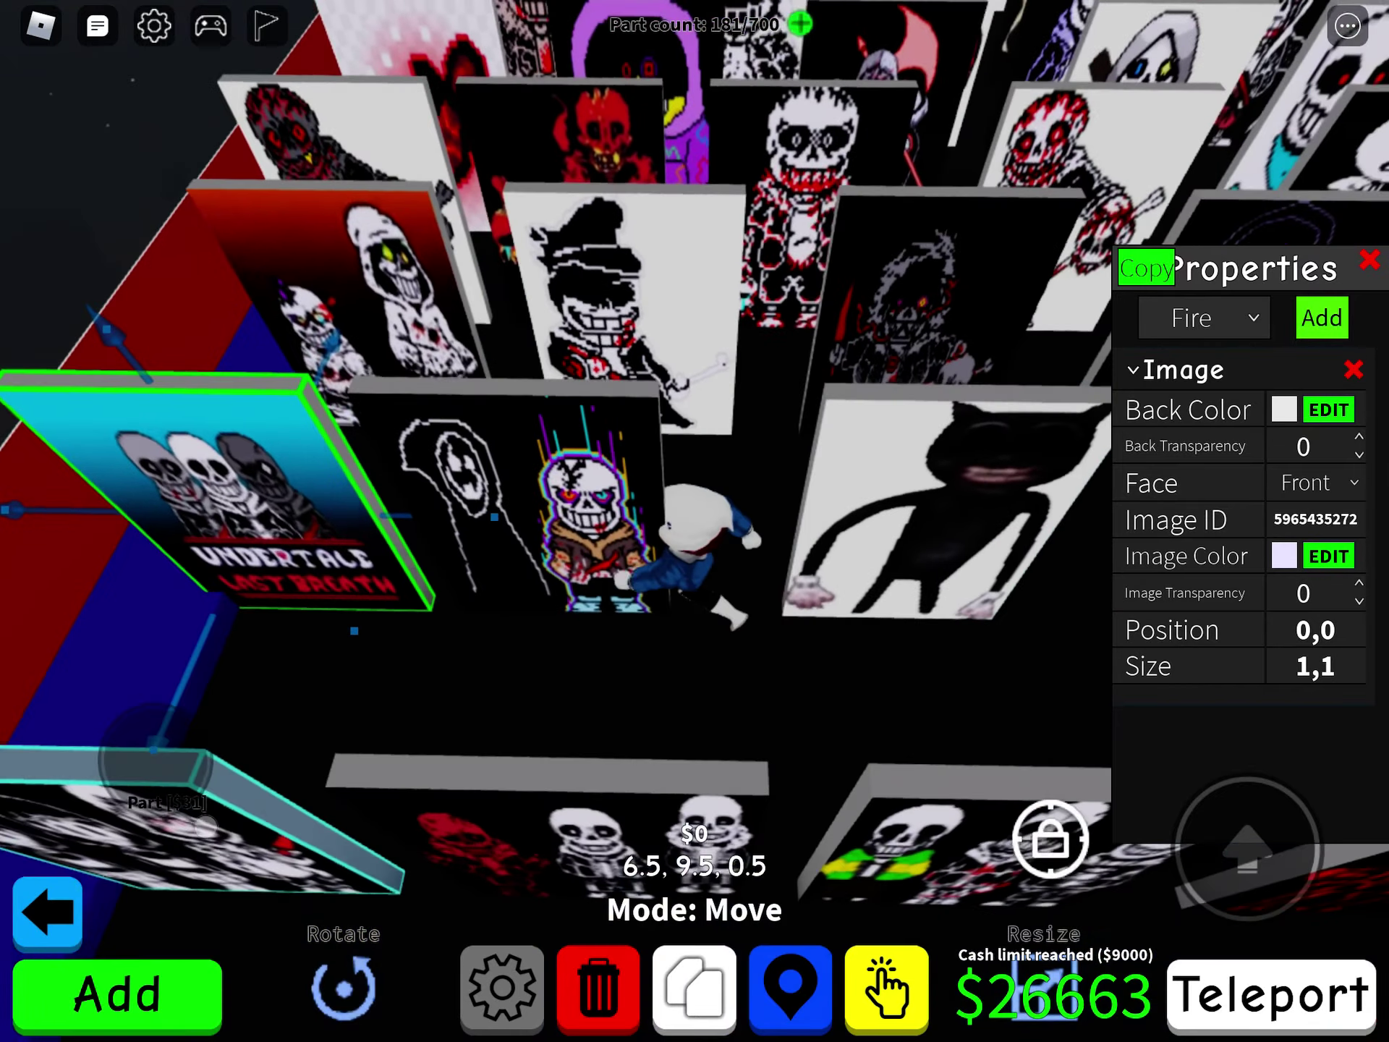
{"action": "left_click", "coordinate": [376, 289]}
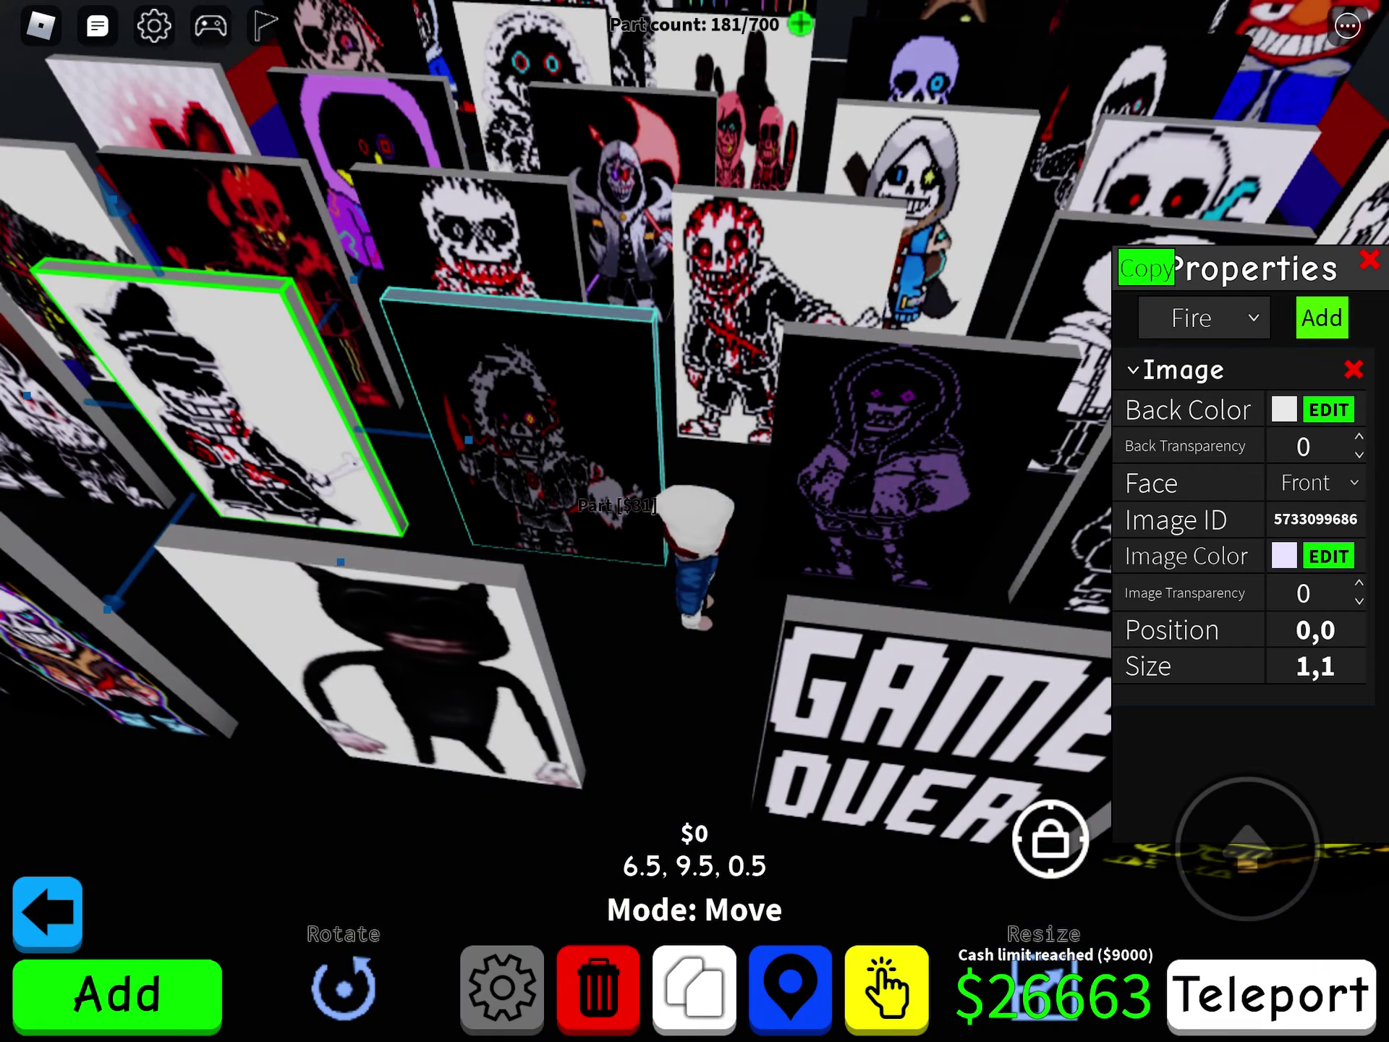
{"action": "left_click", "coordinate": [449, 419]}
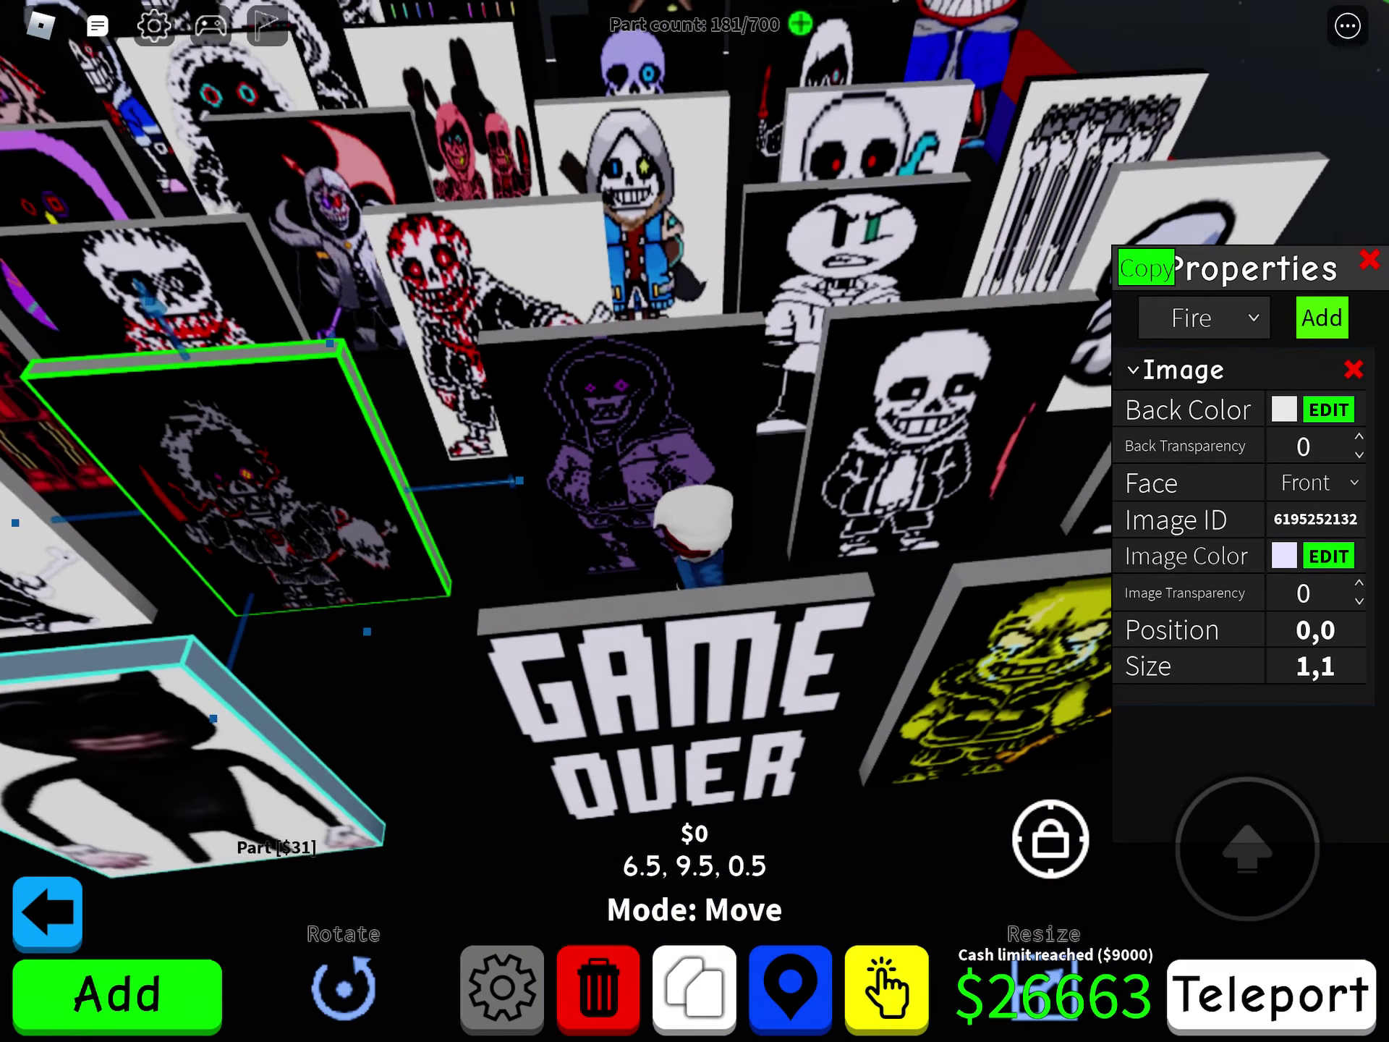
{"action": "left_click", "coordinate": [616, 448]}
{"action": "left_click_drag", "start_coordinate": [795, 507], "coordinate": [507, 506]}
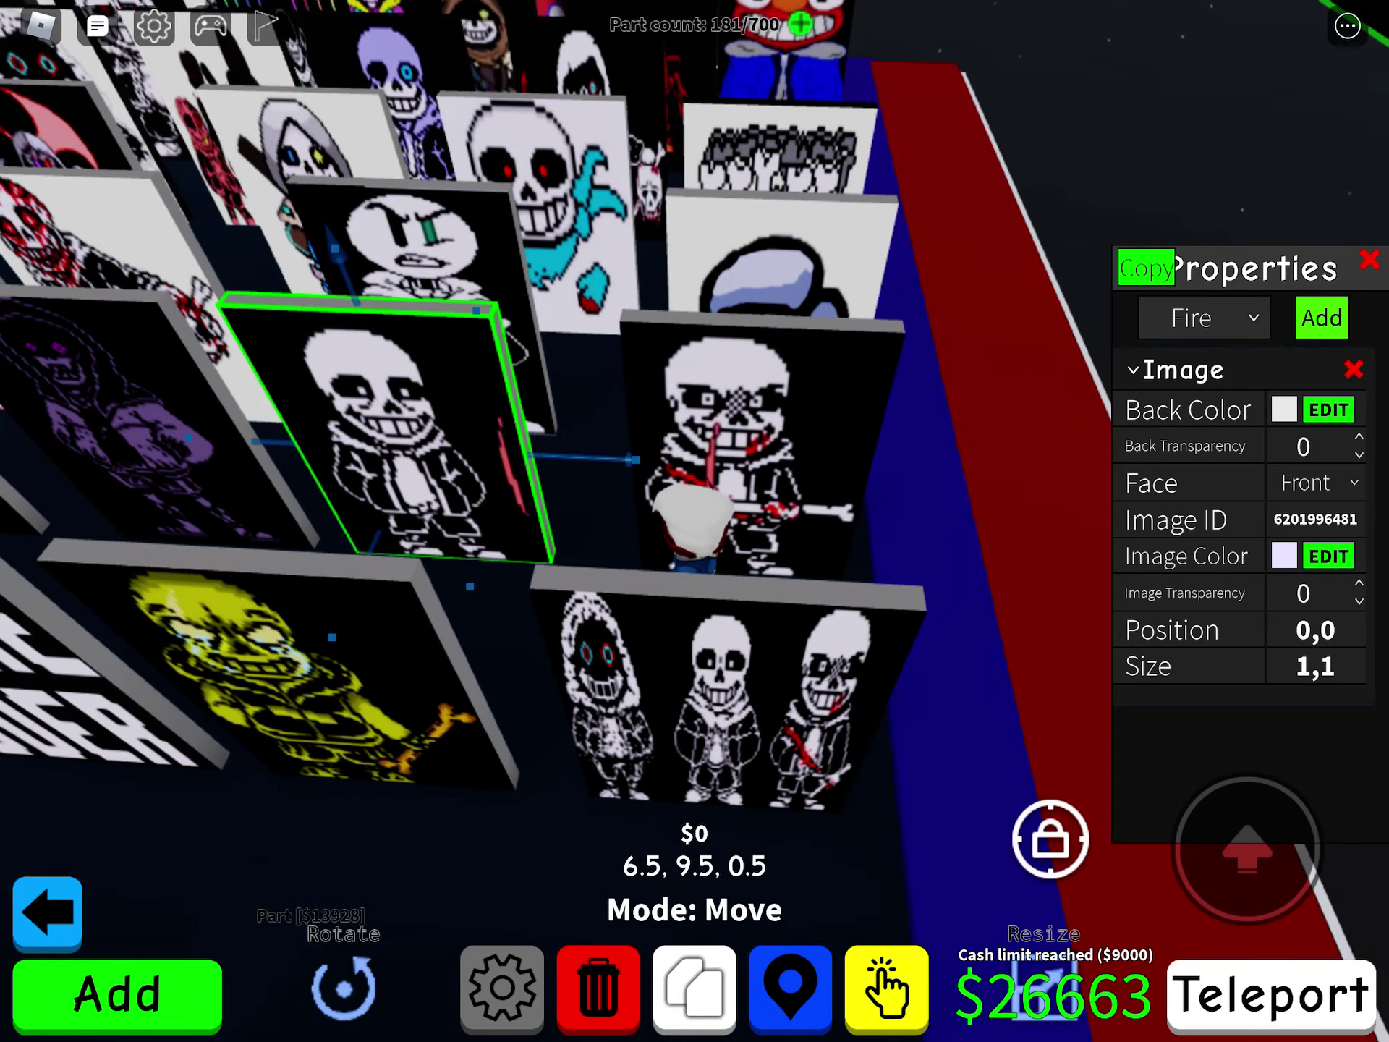
{"action": "left_click", "coordinate": [750, 449]}
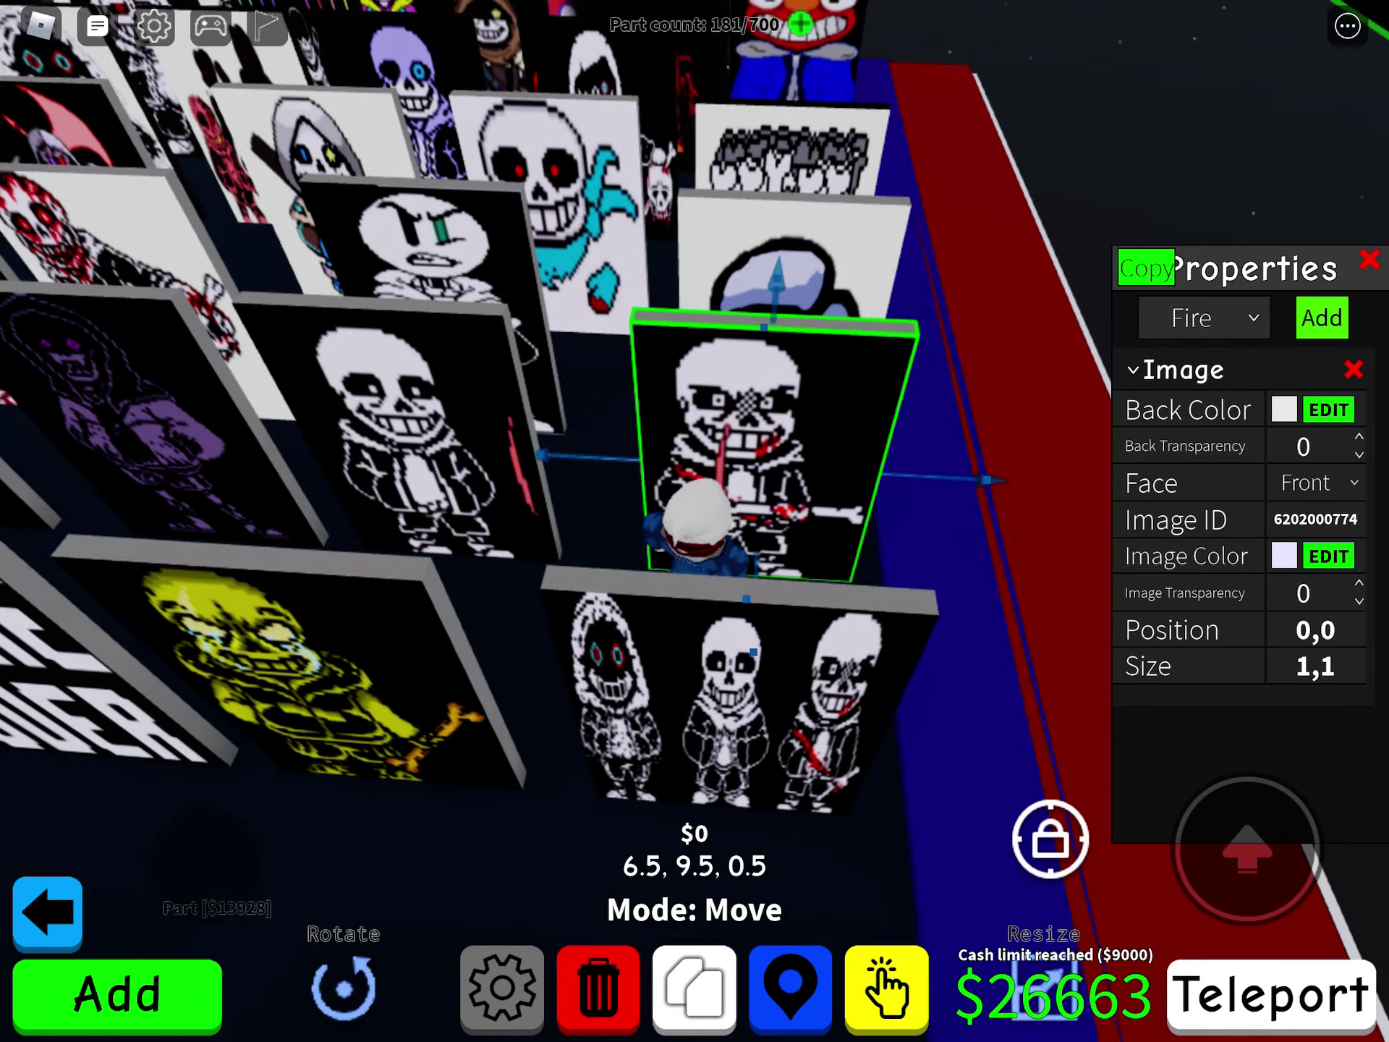
{"action": "left_click", "coordinate": [854, 412]}
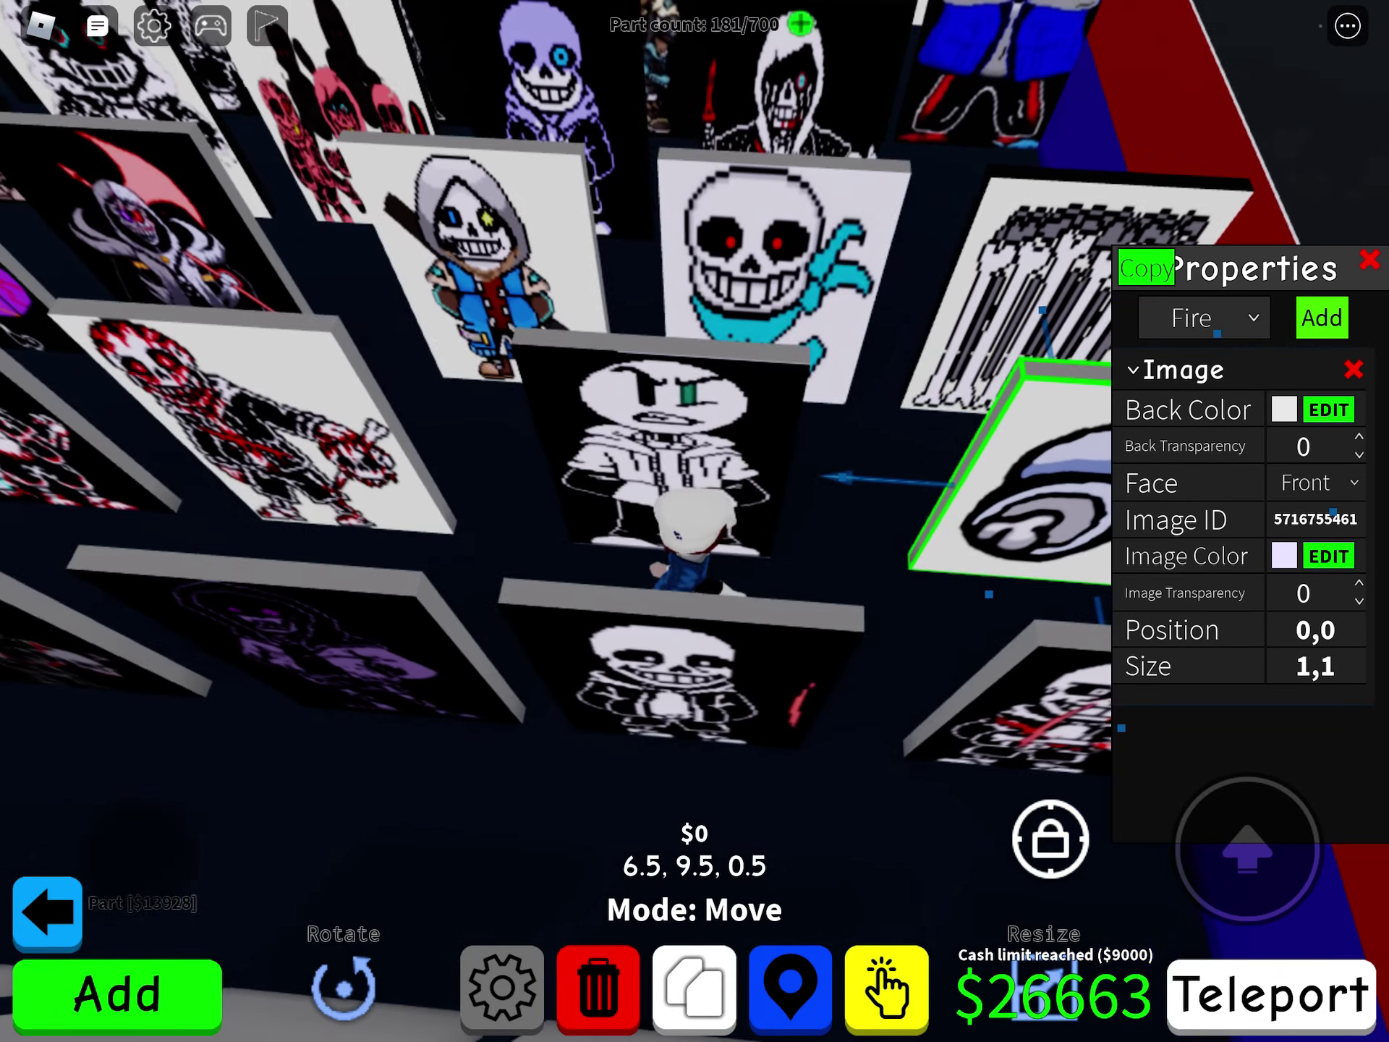
{"action": "left_click", "coordinate": [662, 434]}
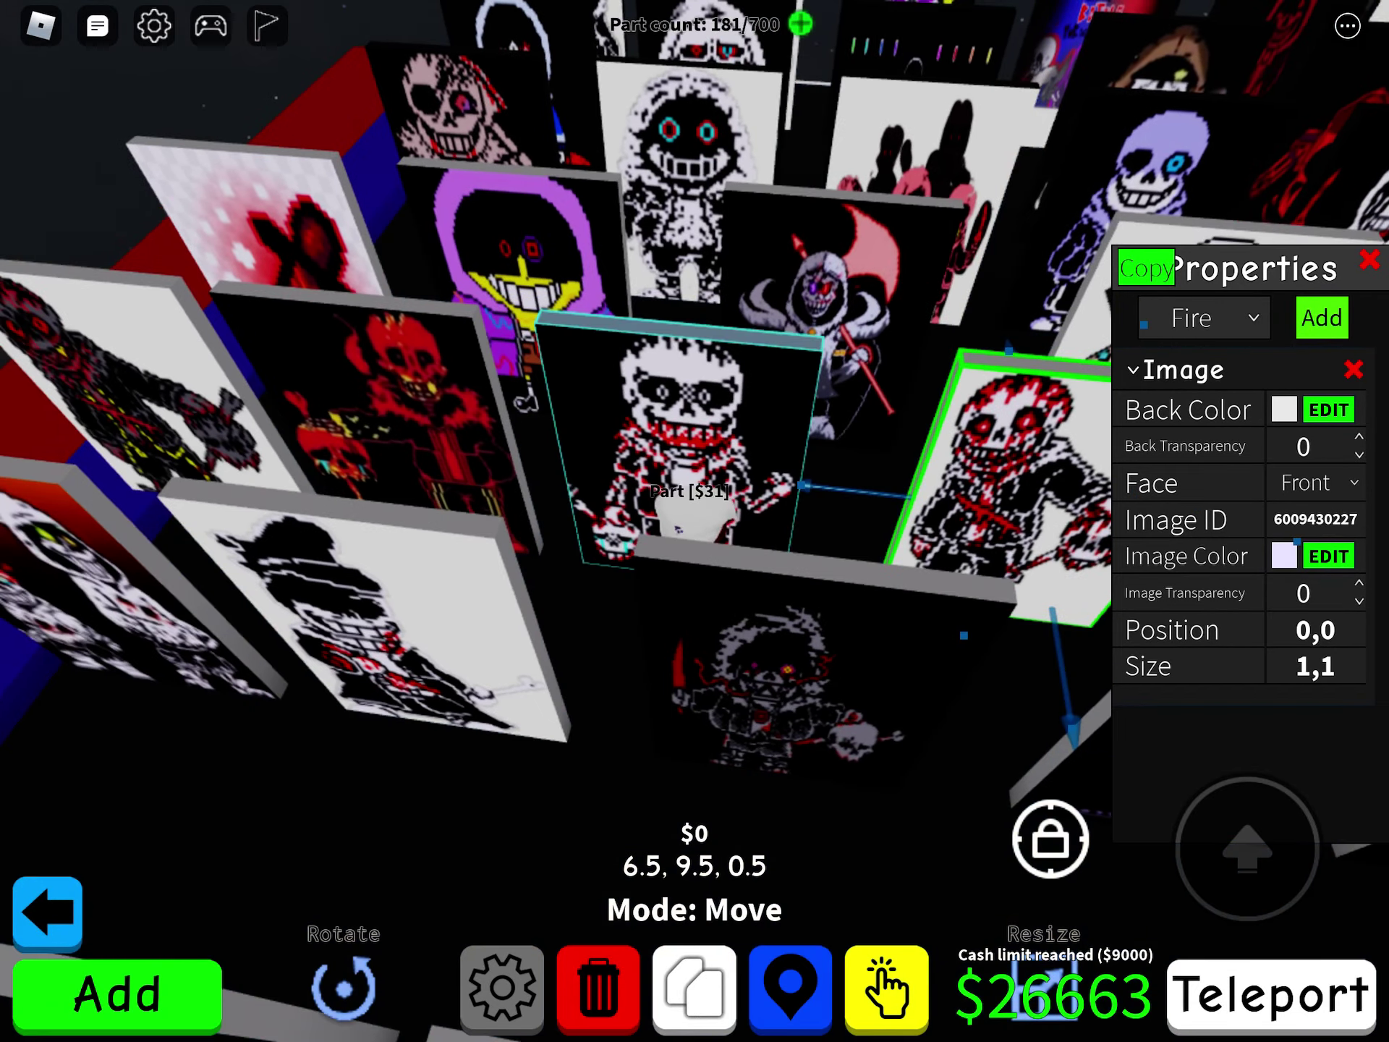
{"action": "left_click", "coordinate": [688, 506]}
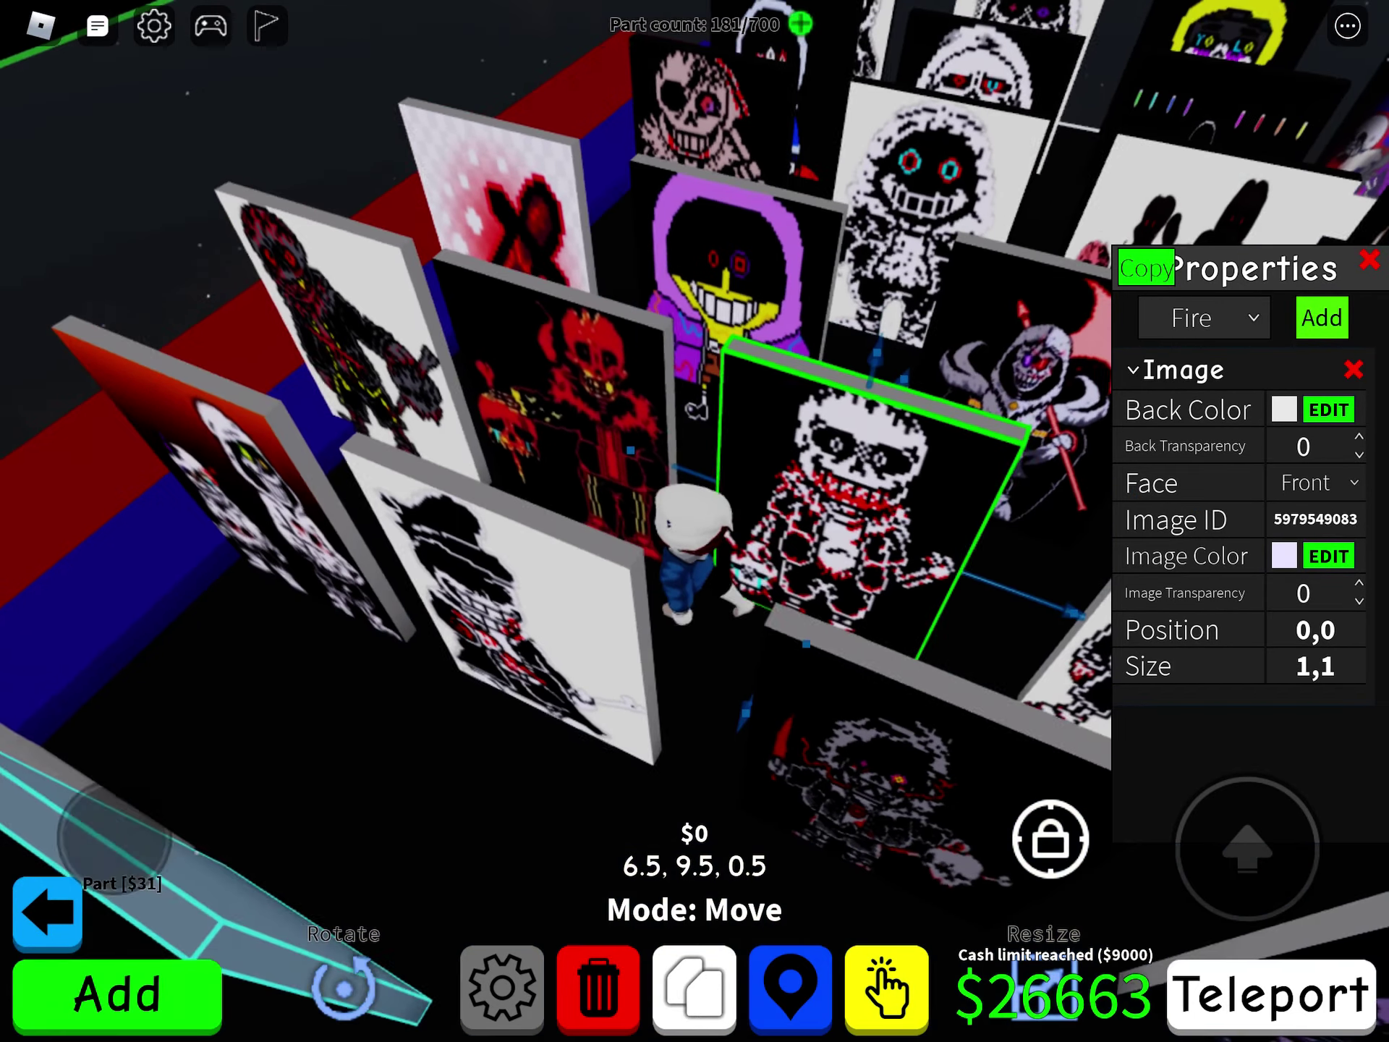
{"action": "left_click", "coordinate": [572, 405]}
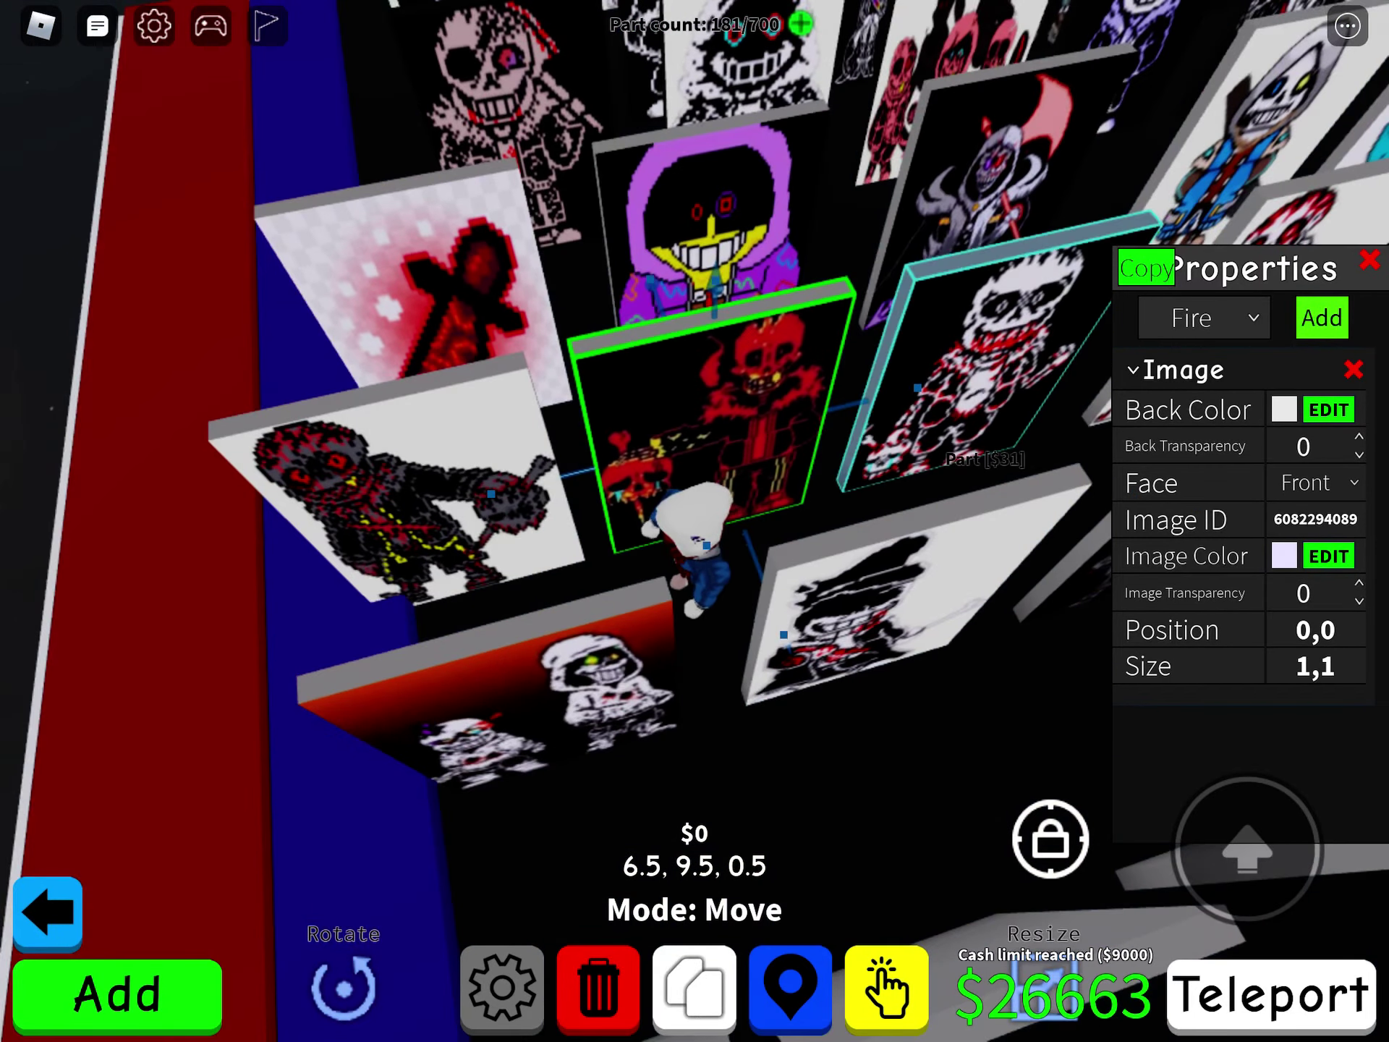
Check image IDs of the pink dagger, Ink sans, bones, cross-sans and other Sans panels.
{"action": "left_click_drag", "start_coordinate": [71, 847], "coordinate": [154, 860]}
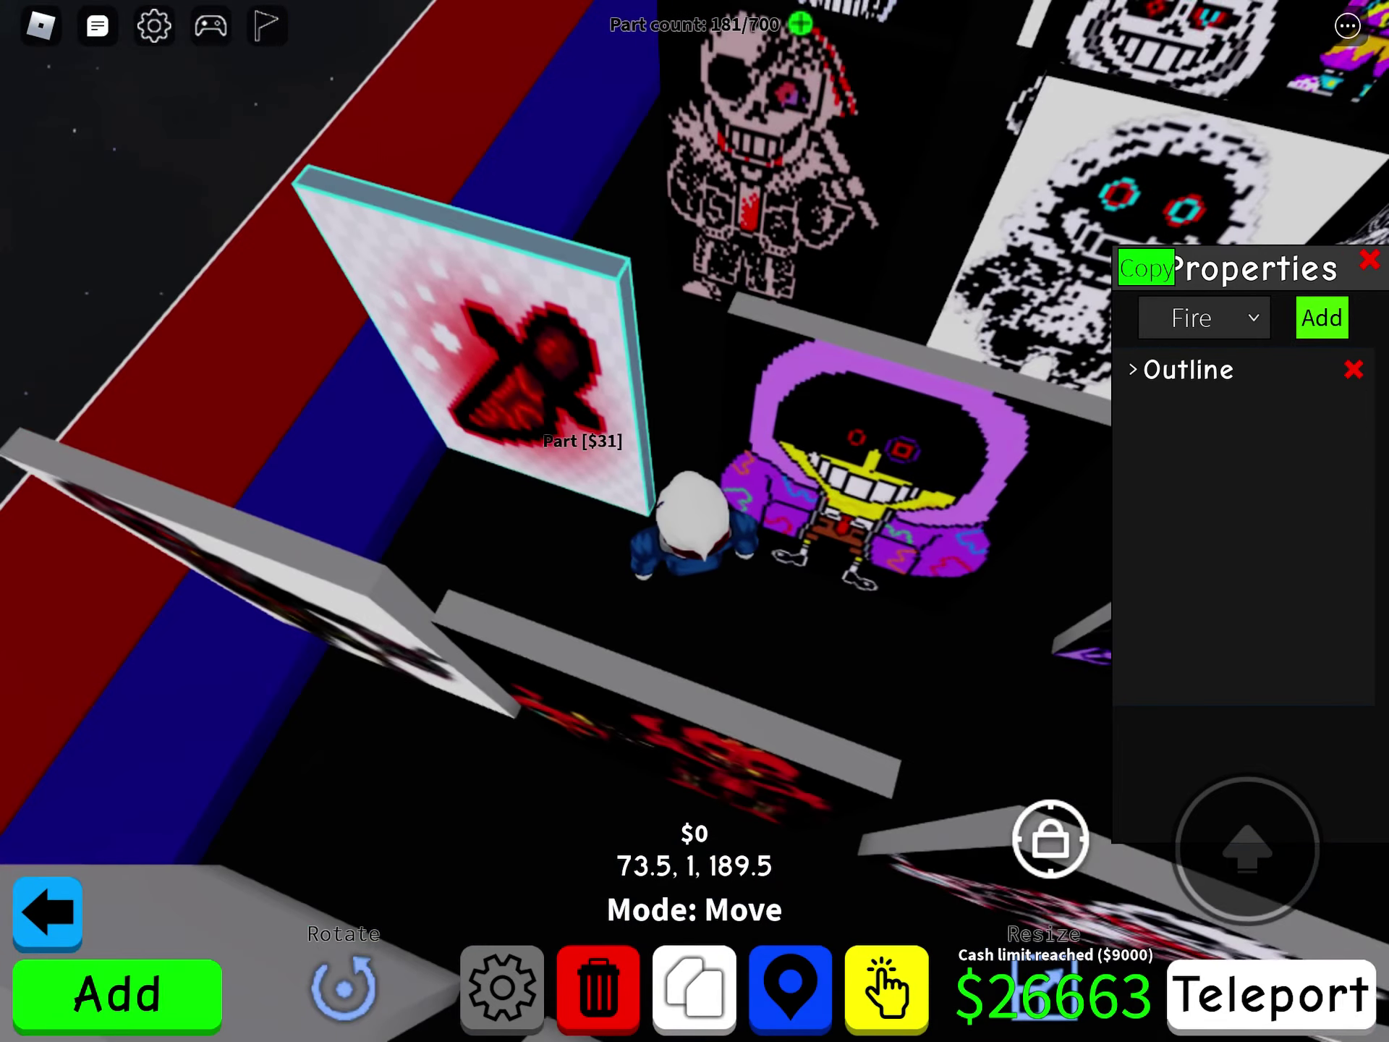
{"action": "left_click", "coordinate": [553, 495]}
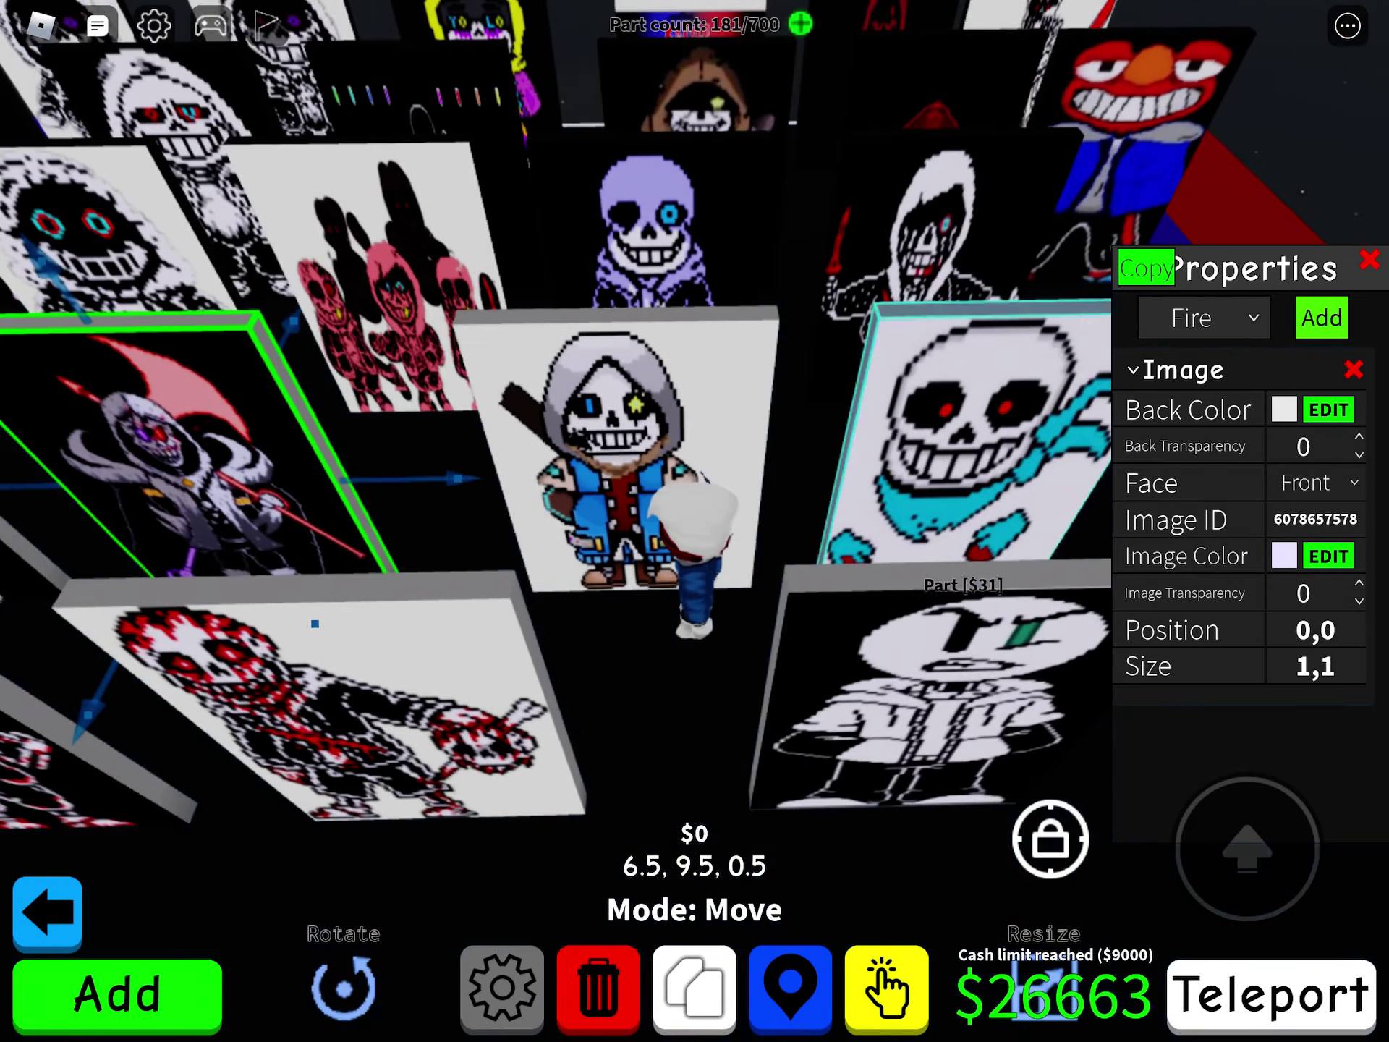
{"action": "left_click", "coordinate": [589, 466]}
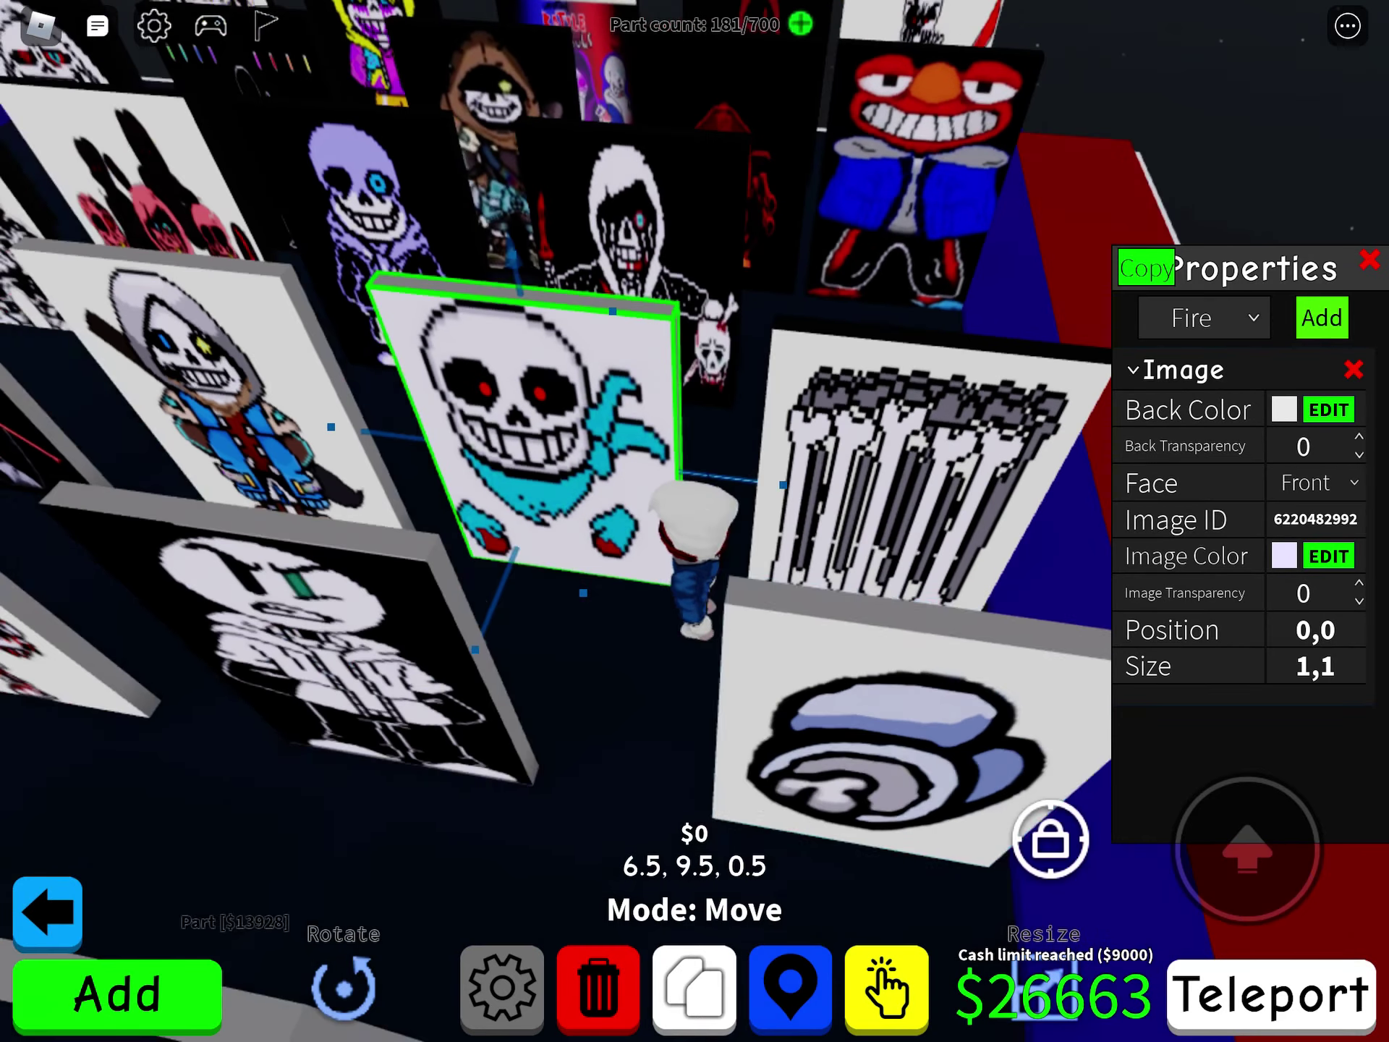
{"action": "left_click", "coordinate": [933, 463]}
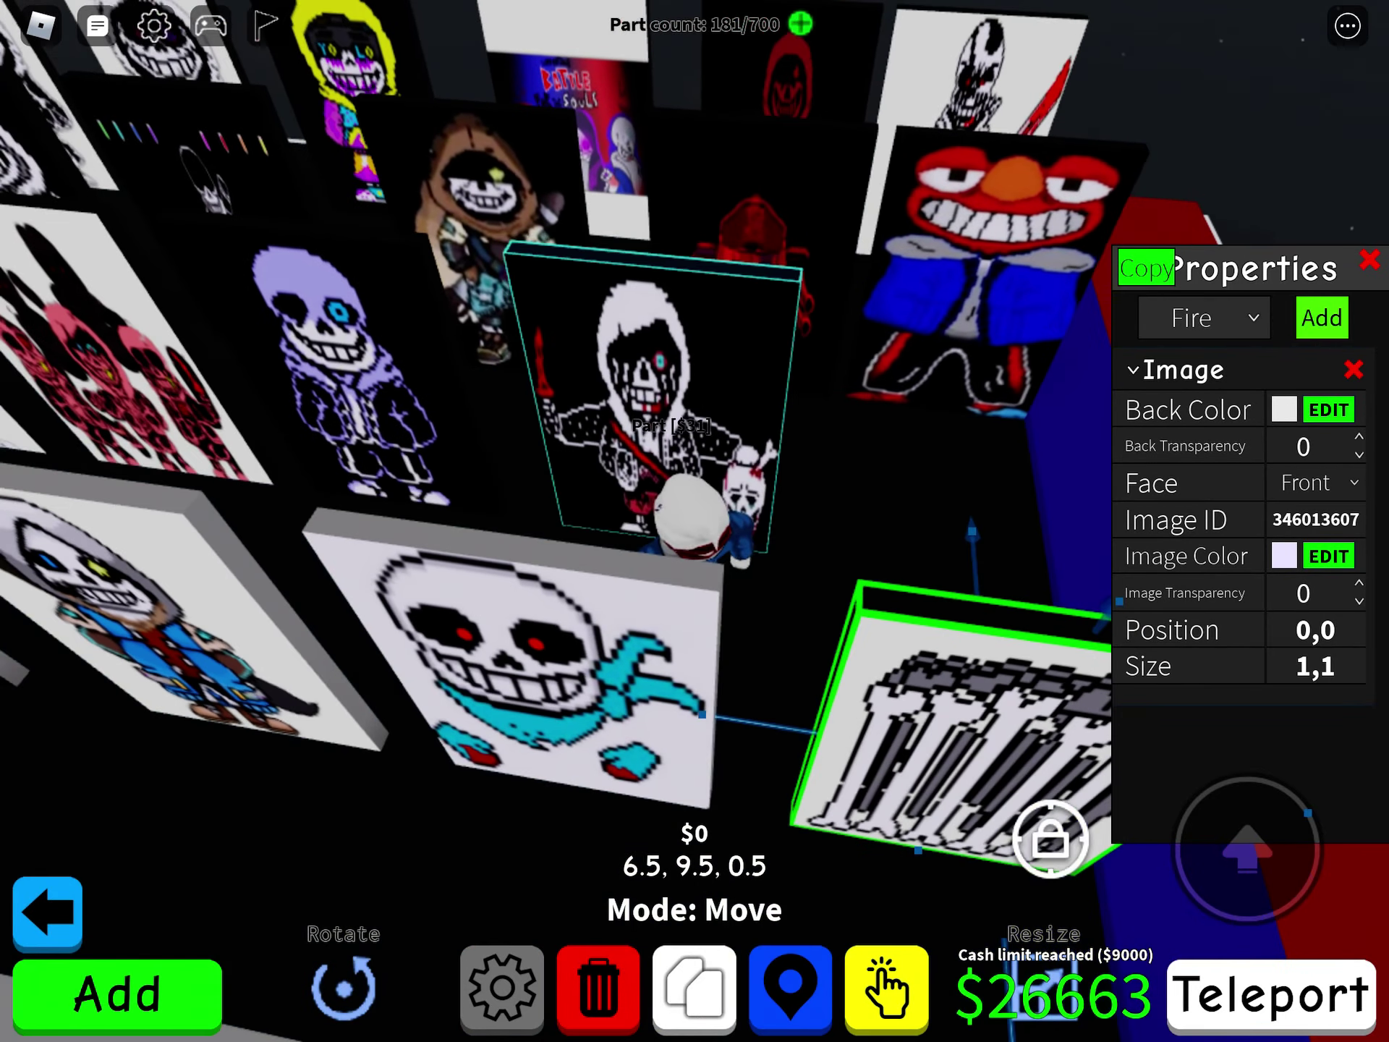
{"action": "left_click", "coordinate": [654, 391]}
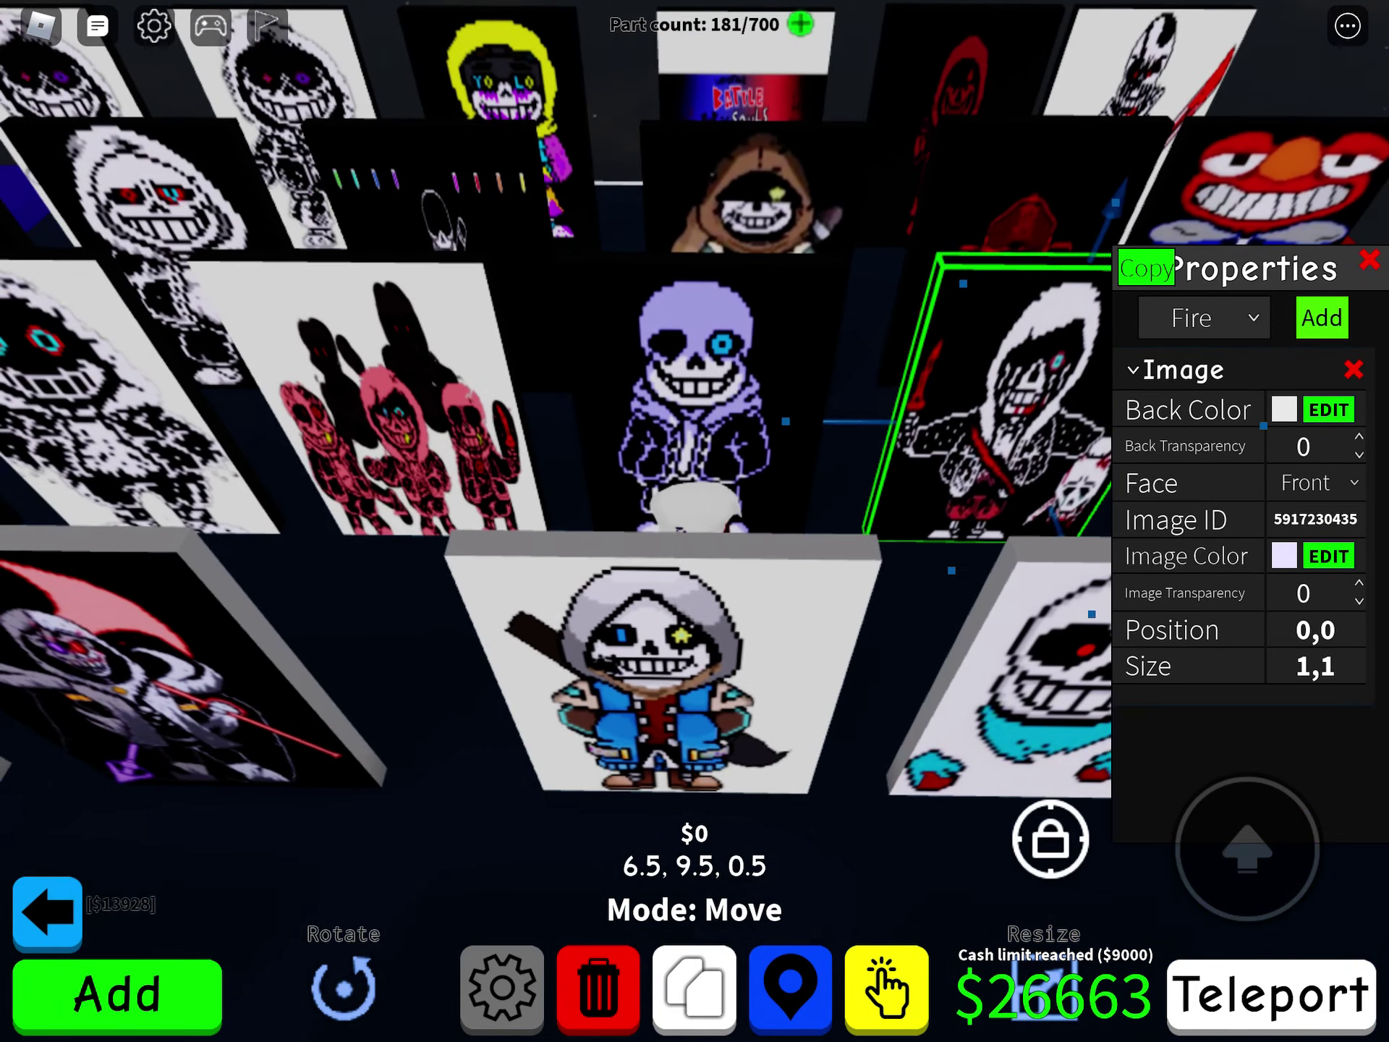
{"action": "left_click", "coordinate": [767, 398]}
{"action": "left_click", "coordinate": [724, 420]}
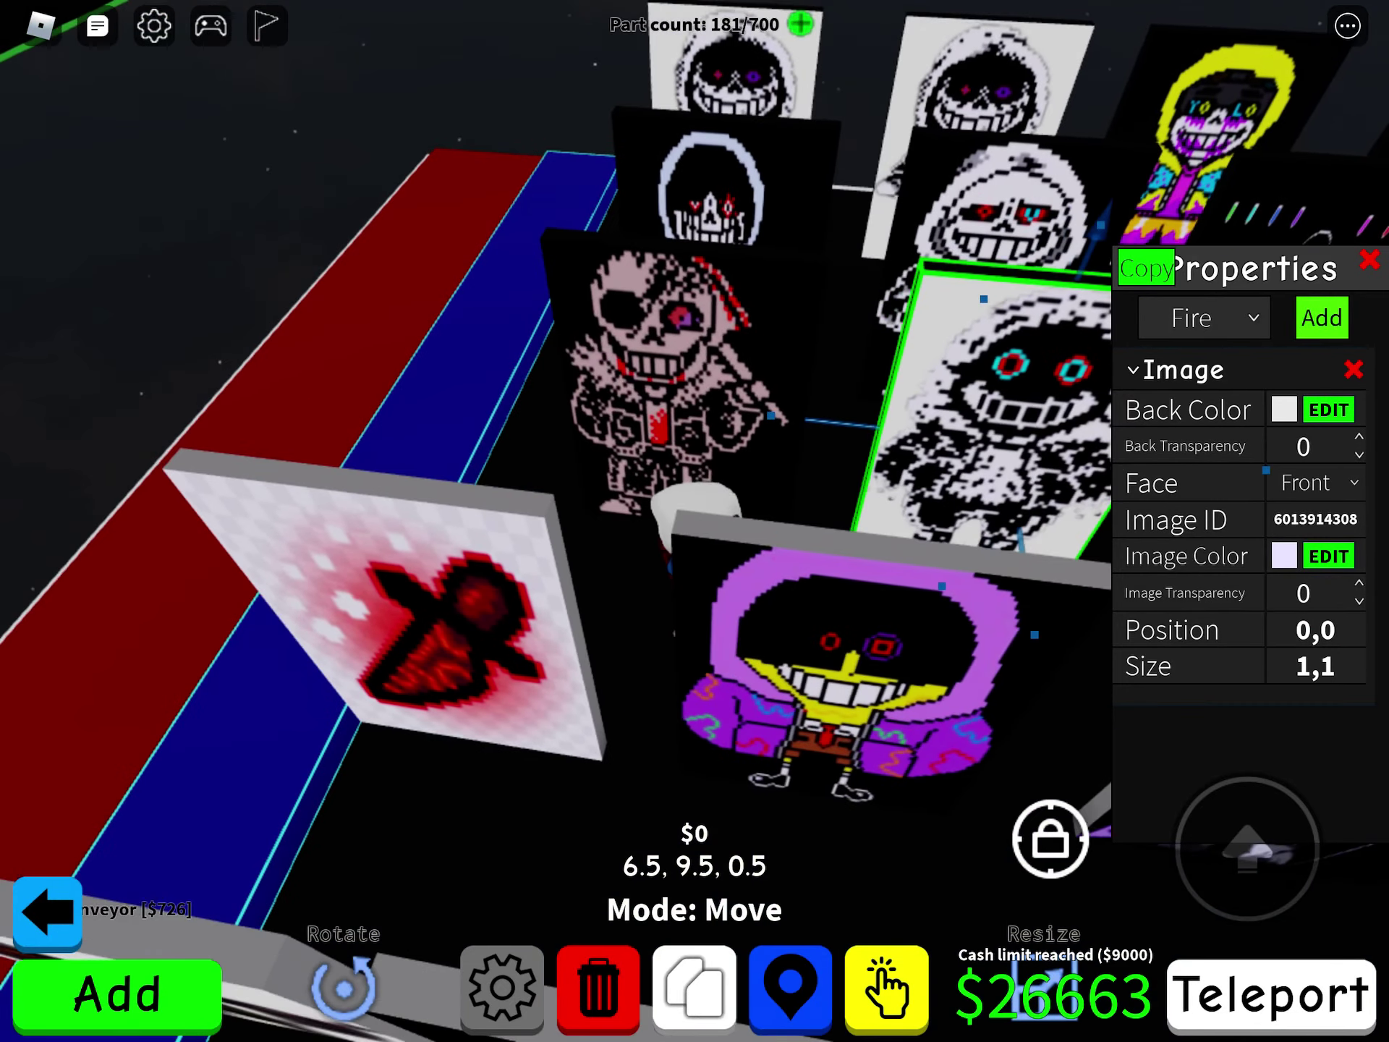
{"action": "left_click", "coordinate": [636, 465]}
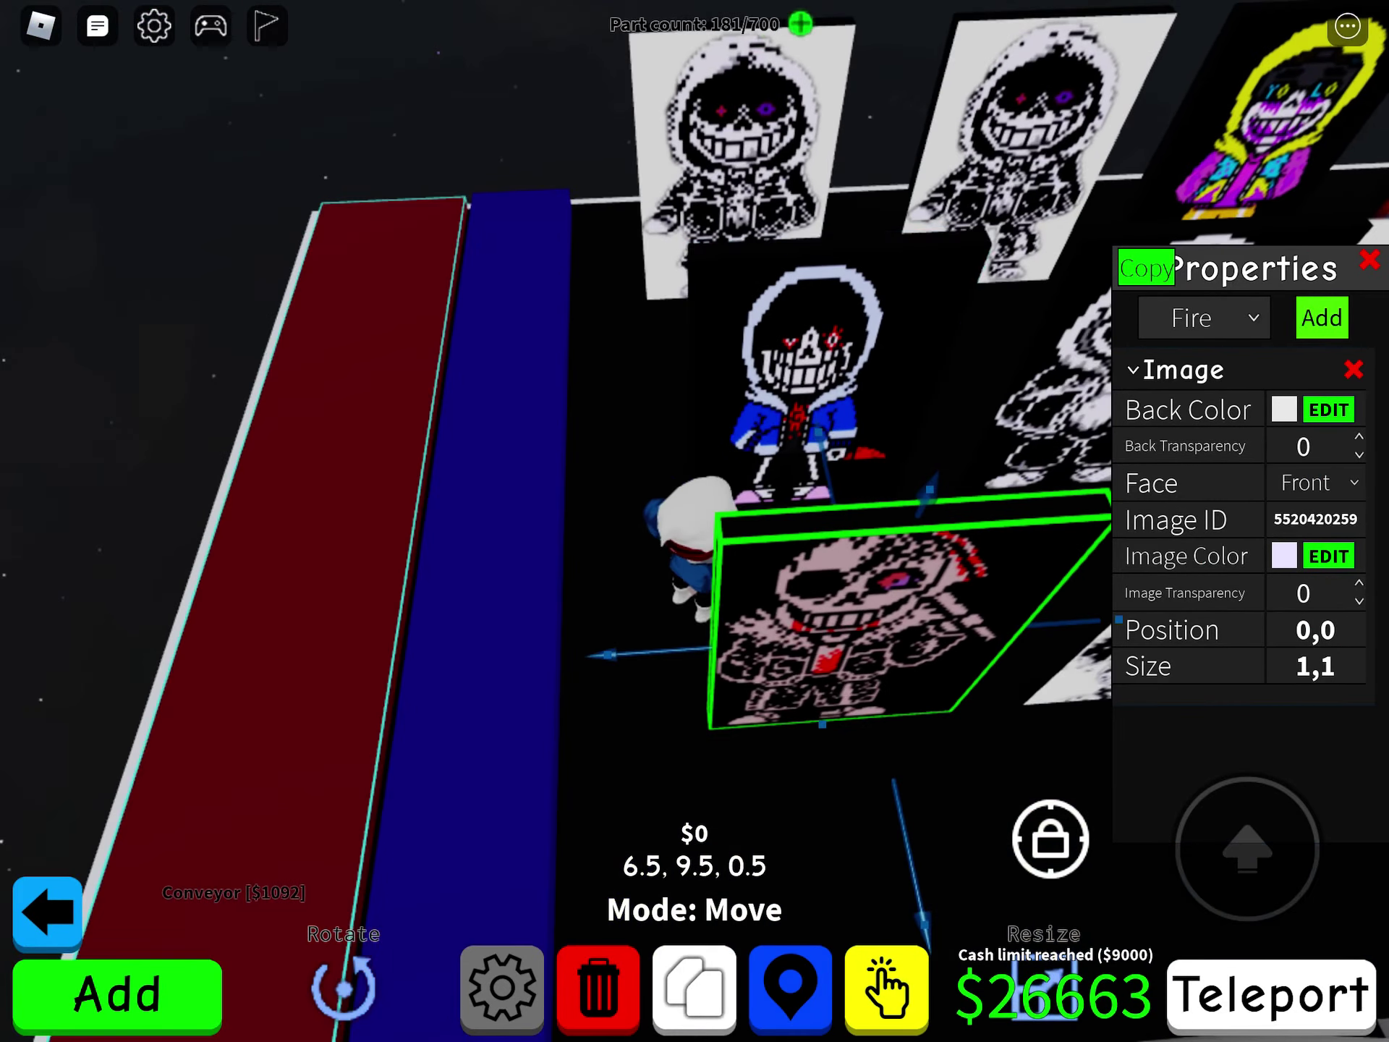
{"action": "left_click", "coordinate": [619, 404]}
{"action": "left_click", "coordinate": [781, 405]}
{"action": "left_click_drag", "start_coordinate": [296, 877], "coordinate": [850, 662]}
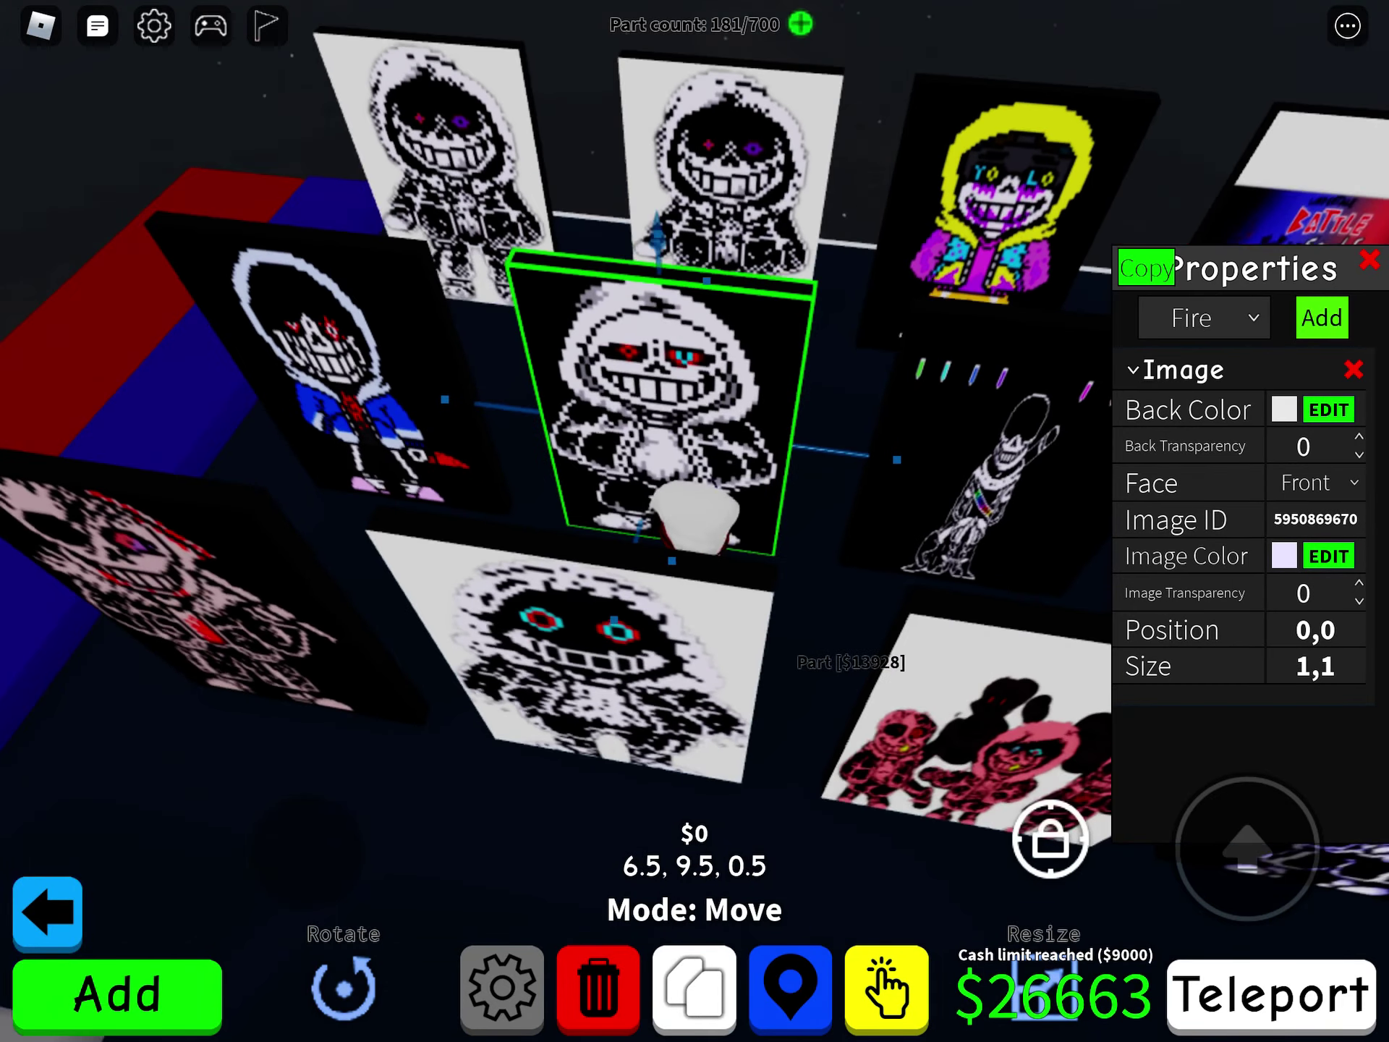
Select the top-left image panel and delete it from the obby.
{"action": "left_click", "coordinate": [598, 987]}
{"action": "left_click", "coordinate": [651, 405]}
{"action": "mouse_move", "coordinate": [290, 796]}
{"action": "left_mouse_down"}
{"action": "mouse_move", "coordinate": [651, 724]}
{"action": "mouse_move", "coordinate": [578, 724]}
{"action": "left_mouse_up"}
{"action": "left_click", "coordinate": [796, 434]}
Read image IDs of the brown-hooded, red skull, grinning and white Horror Sans panels.
{"action": "left_click", "coordinate": [846, 427]}
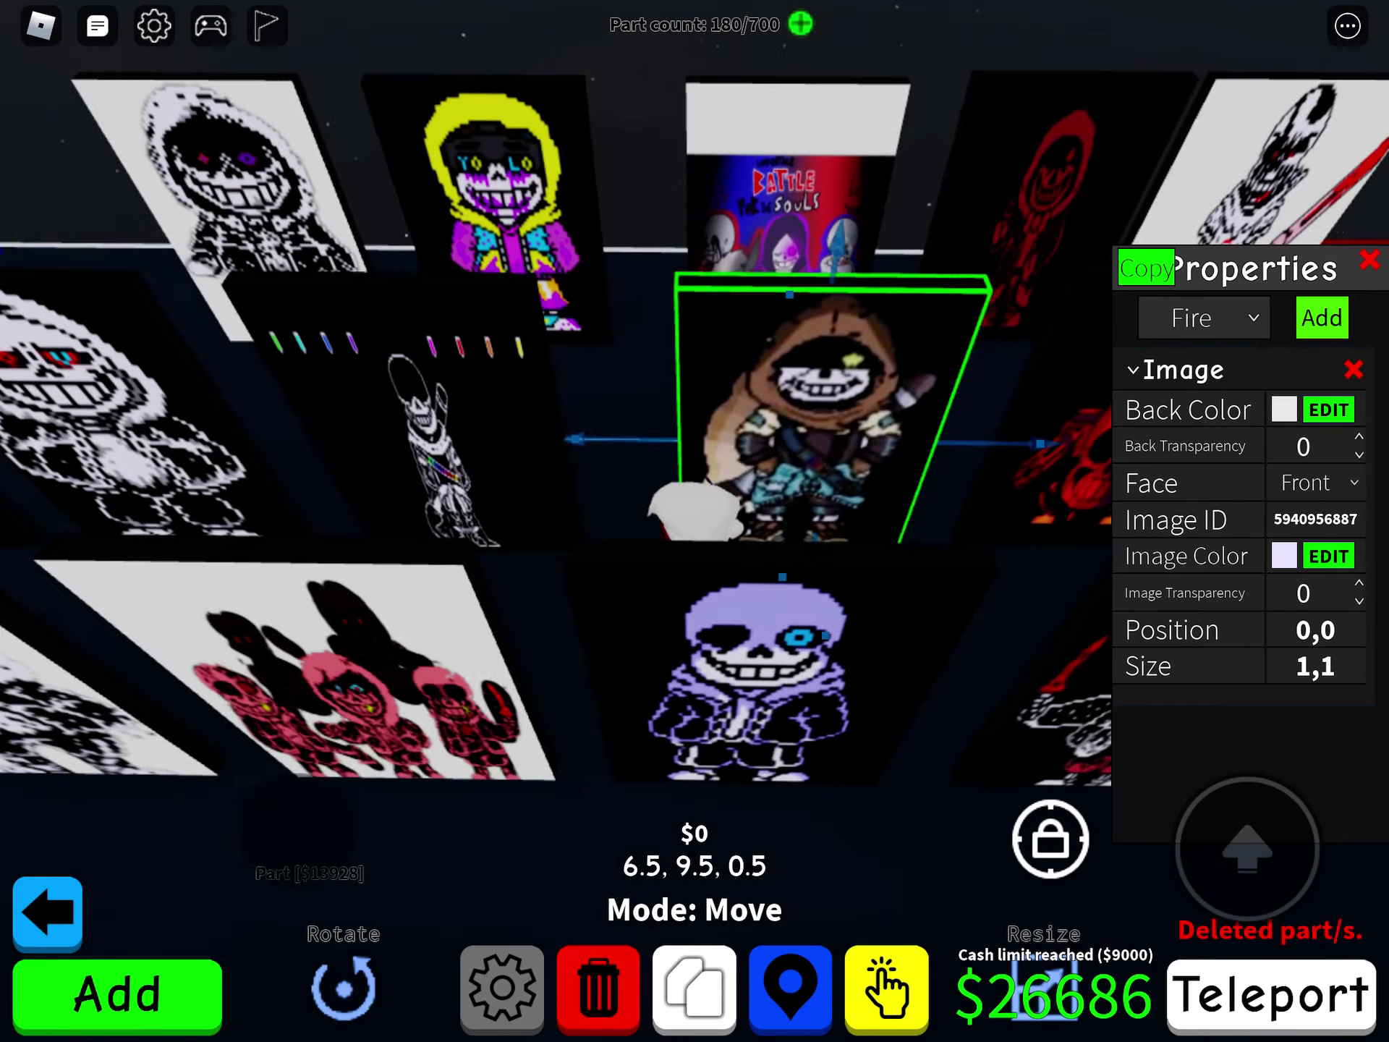
{"action": "left_click_drag", "start_coordinate": [724, 724], "coordinate": [507, 724]}
{"action": "left_click", "coordinate": [811, 434]}
{"action": "left_click_drag", "start_coordinate": [724, 724], "coordinate": [579, 724]}
{"action": "left_click_drag", "start_coordinate": [725, 725], "coordinate": [615, 724]}
{"action": "left_click", "coordinate": [941, 427]}
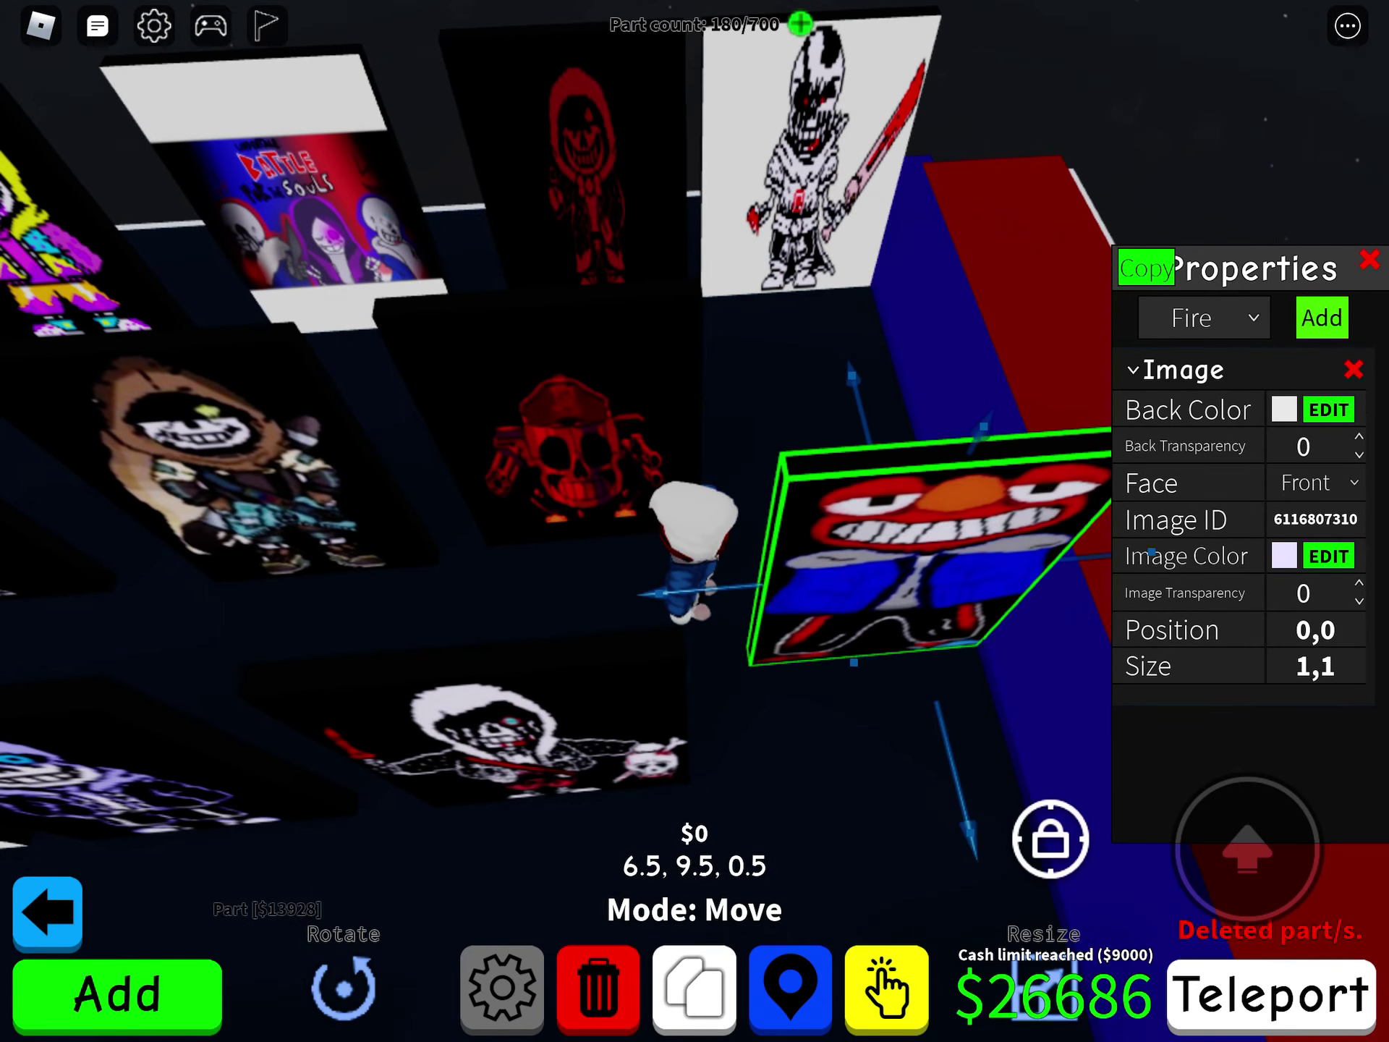
{"action": "left_click_drag", "start_coordinate": [725, 723], "coordinate": [579, 724]}
{"action": "left_click_drag", "start_coordinate": [724, 724], "coordinate": [579, 724]}
{"action": "left_click", "coordinate": [818, 383]}
Read the red hooded, Battle and yellow hooded panel IDs, then teleport back to spawn.
{"action": "mouse_move", "coordinate": [724, 724]}
{"action": "left_mouse_down"}
{"action": "mouse_move", "coordinate": [615, 723]}
{"action": "mouse_move", "coordinate": [724, 723]}
{"action": "left_mouse_up"}
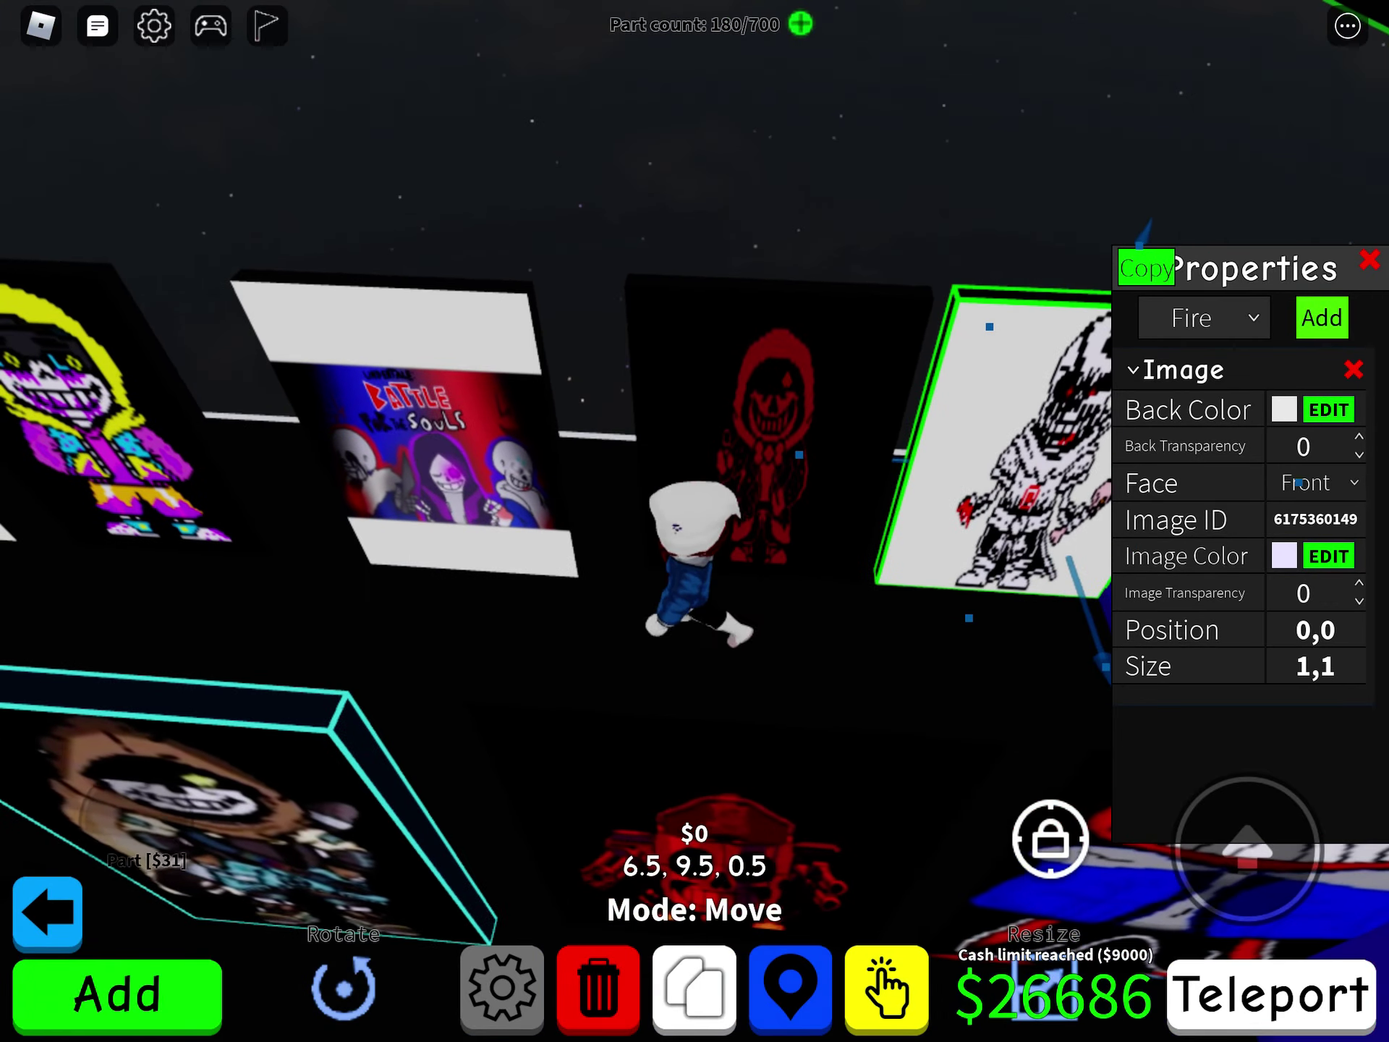
{"action": "left_click_drag", "start_coordinate": [578, 724], "coordinate": [723, 724]}
{"action": "left_click", "coordinate": [839, 434]}
{"action": "left_click_drag", "start_coordinate": [615, 724], "coordinate": [687, 723]}
{"action": "mouse_move", "coordinate": [887, 652]}
{"action": "left_mouse_down"}
{"action": "mouse_move", "coordinate": [887, 756]}
{"action": "mouse_move", "coordinate": [887, 651]}
{"action": "left_mouse_up"}
{"action": "left_click", "coordinate": [833, 463]}
{"action": "left_click_drag", "start_coordinate": [616, 723], "coordinate": [724, 724]}
{"action": "left_click", "coordinate": [666, 377]}
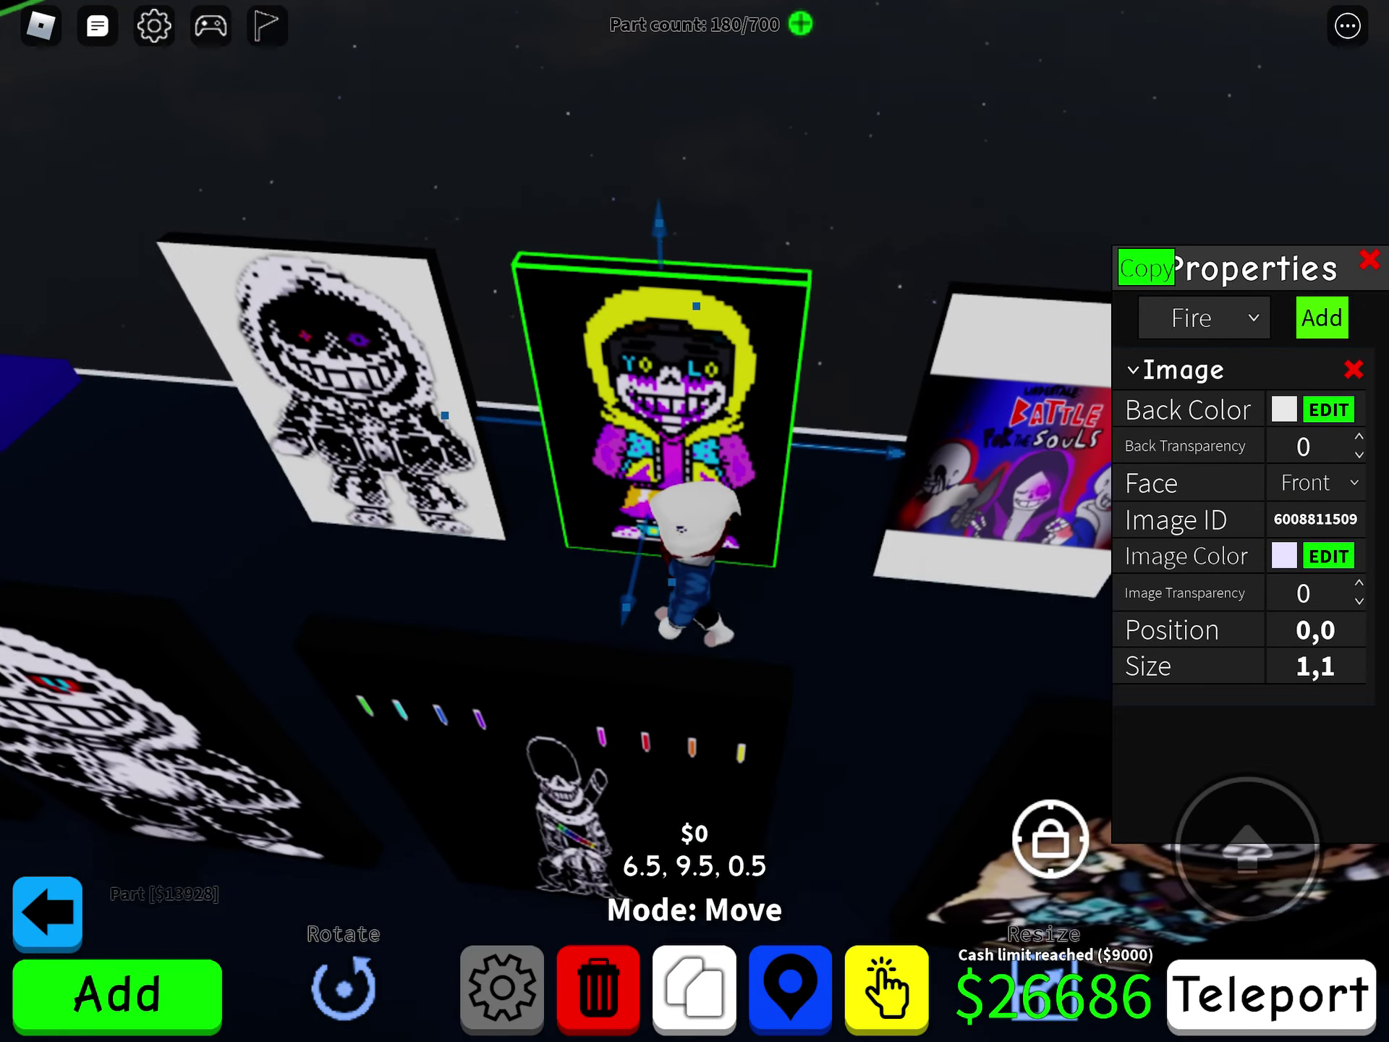
{"action": "left_click_drag", "start_coordinate": [616, 724], "coordinate": [724, 724]}
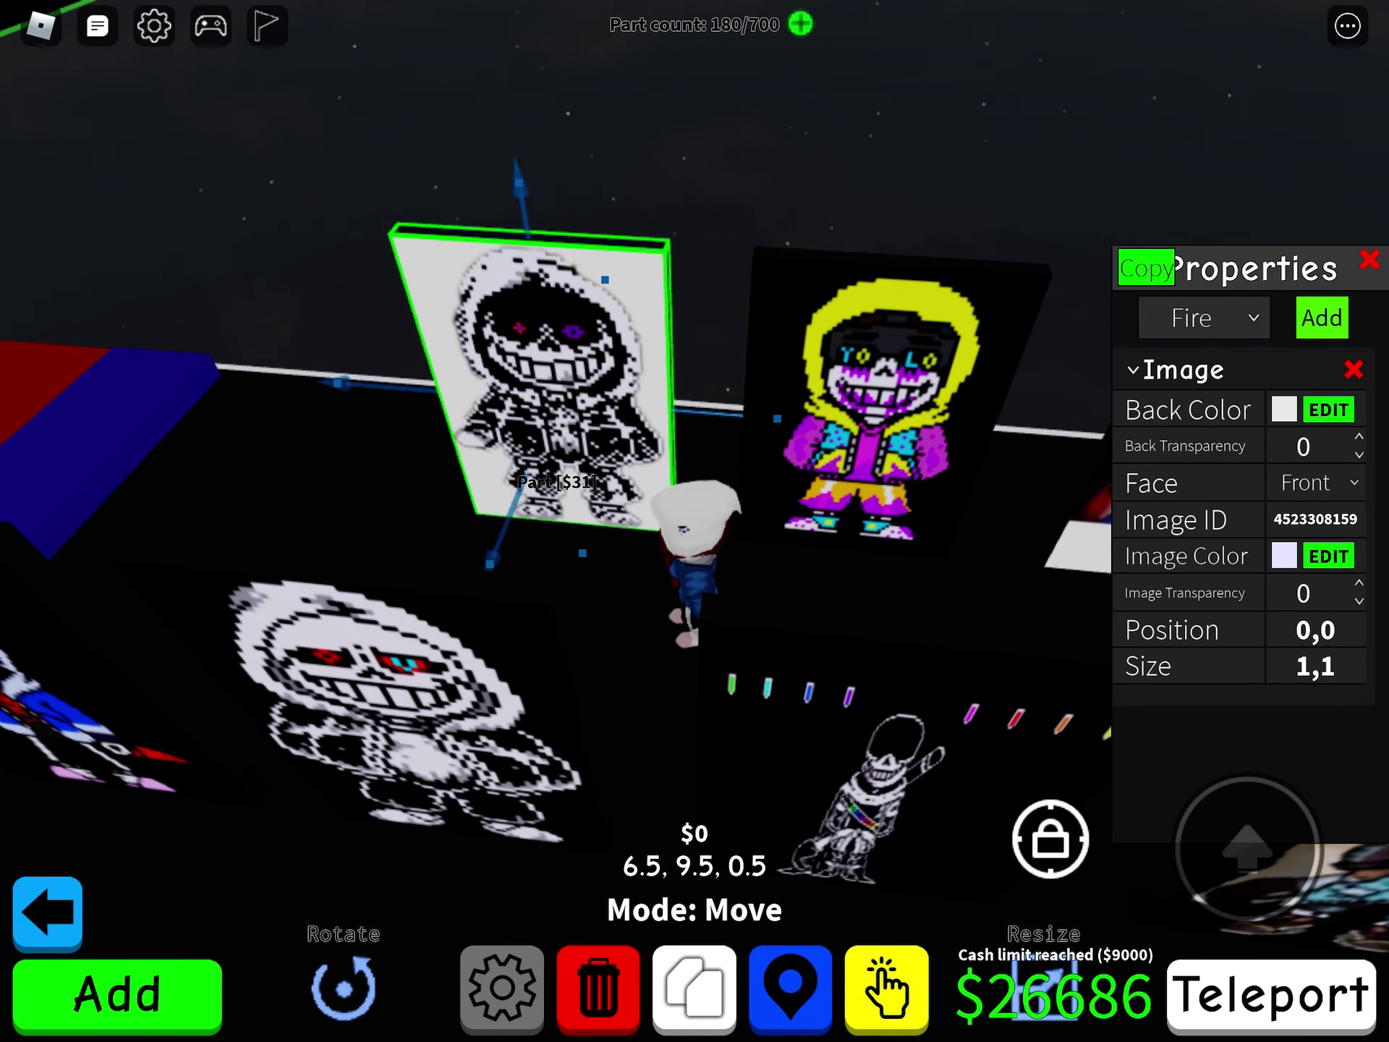
{"action": "left_click", "coordinate": [1270, 993]}
{"action": "left_click", "coordinate": [695, 938]}
Load the saved obby 'Hehe' via Switch Obby and start editing it.
{"action": "left_click", "coordinate": [47, 912]}
{"action": "left_click", "coordinate": [115, 912]}
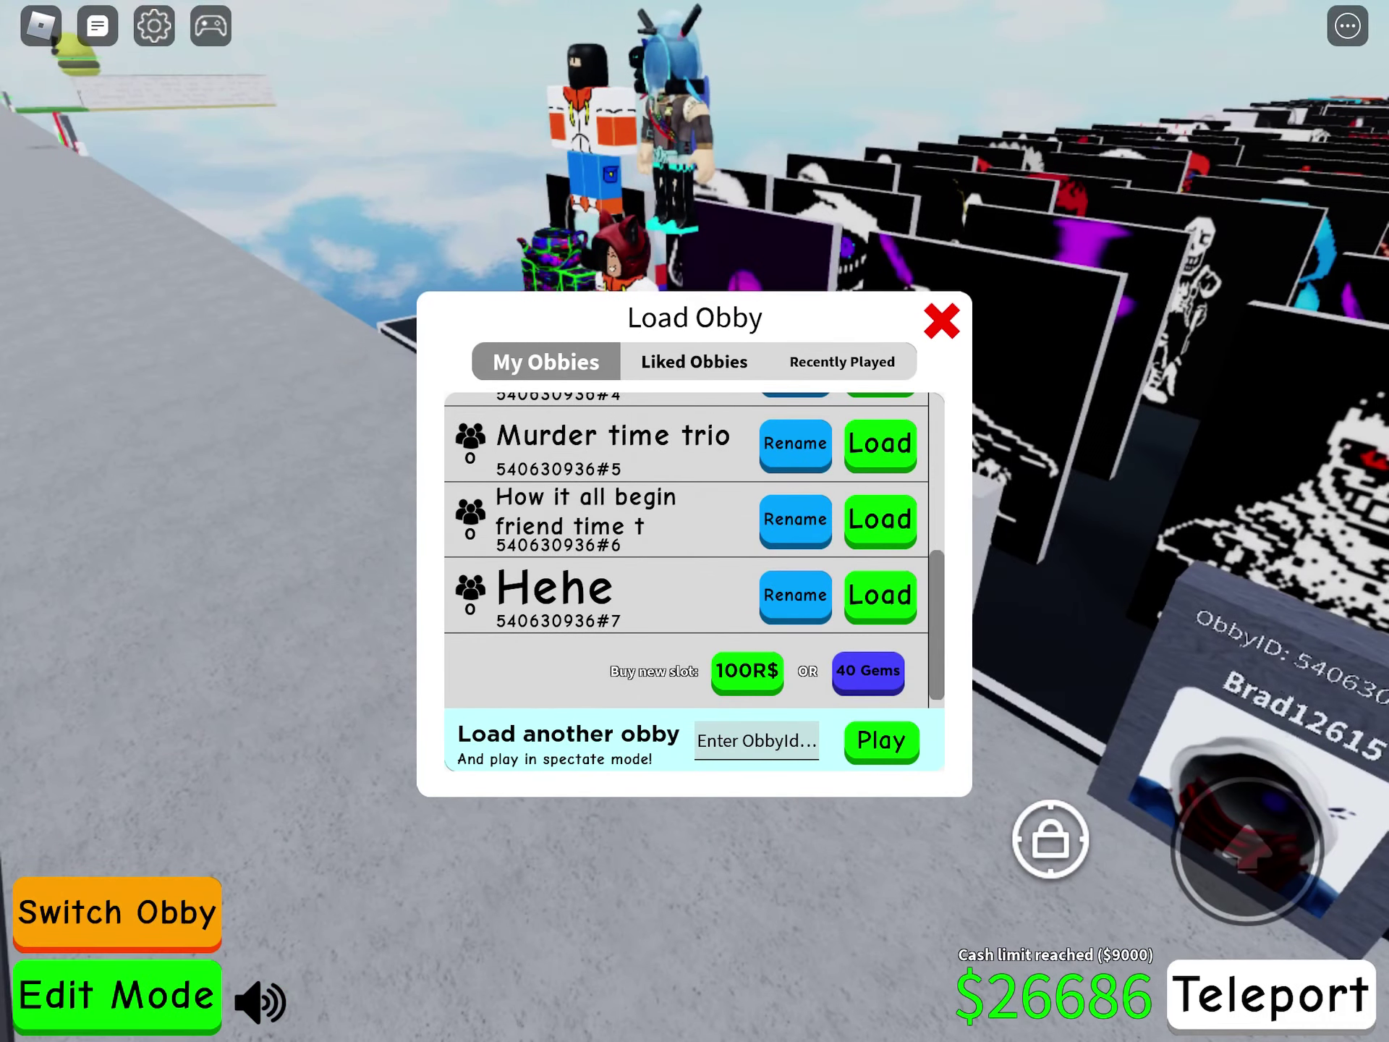
{"action": "left_click", "coordinate": [881, 595]}
{"action": "left_click", "coordinate": [116, 995]}
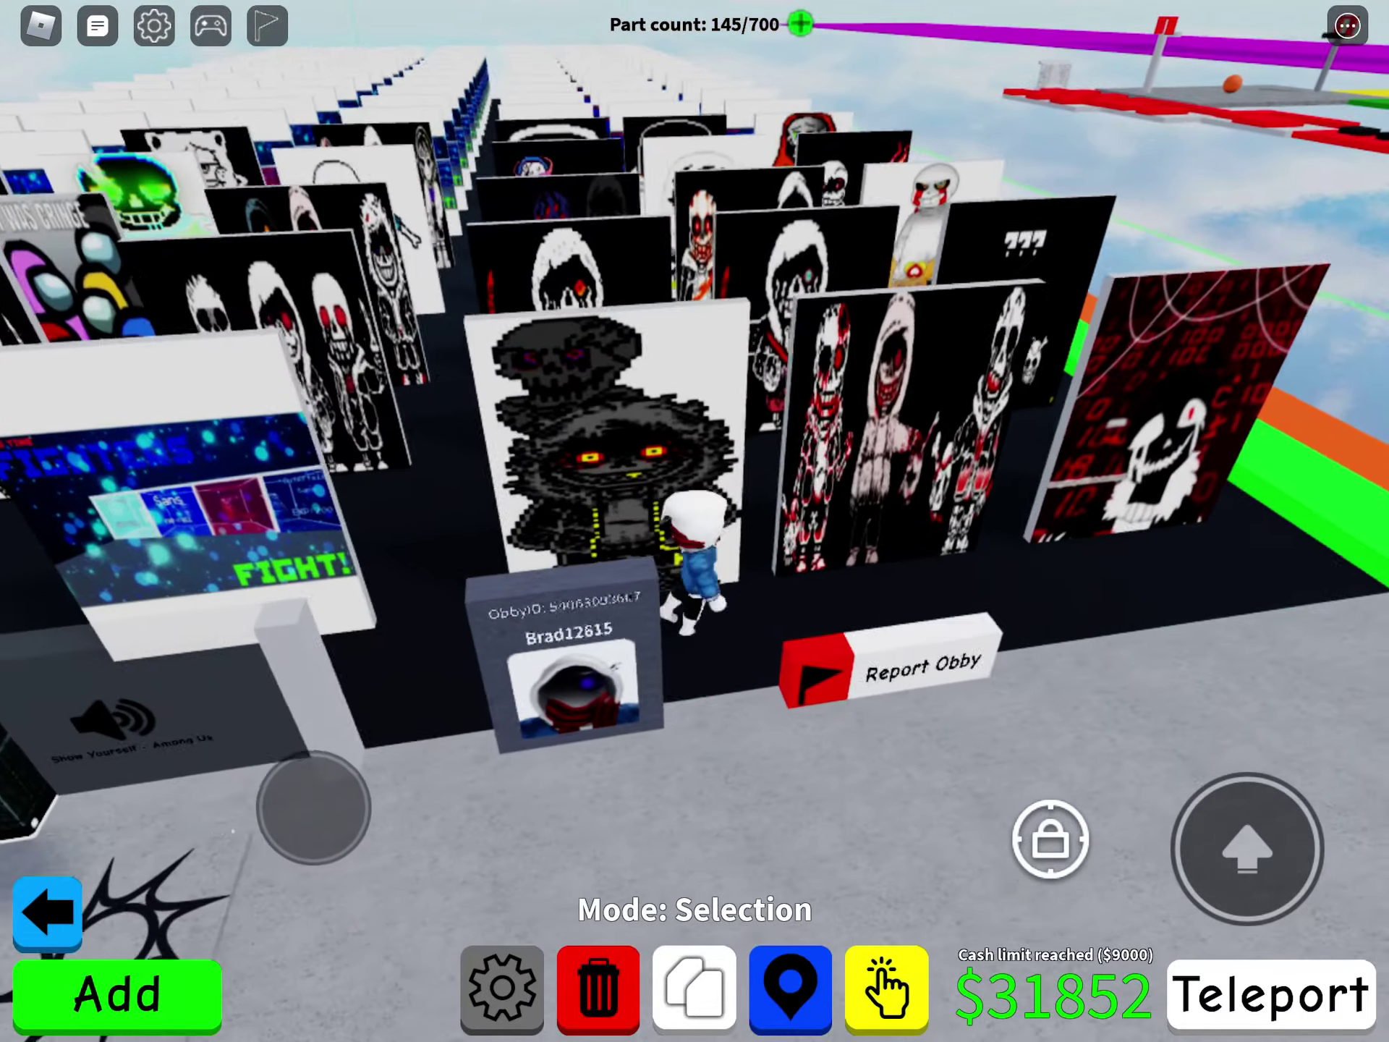
Read image IDs of the red-and-black and three-skeleton panels while walking along the rows.
{"action": "left_click", "coordinate": [984, 463]}
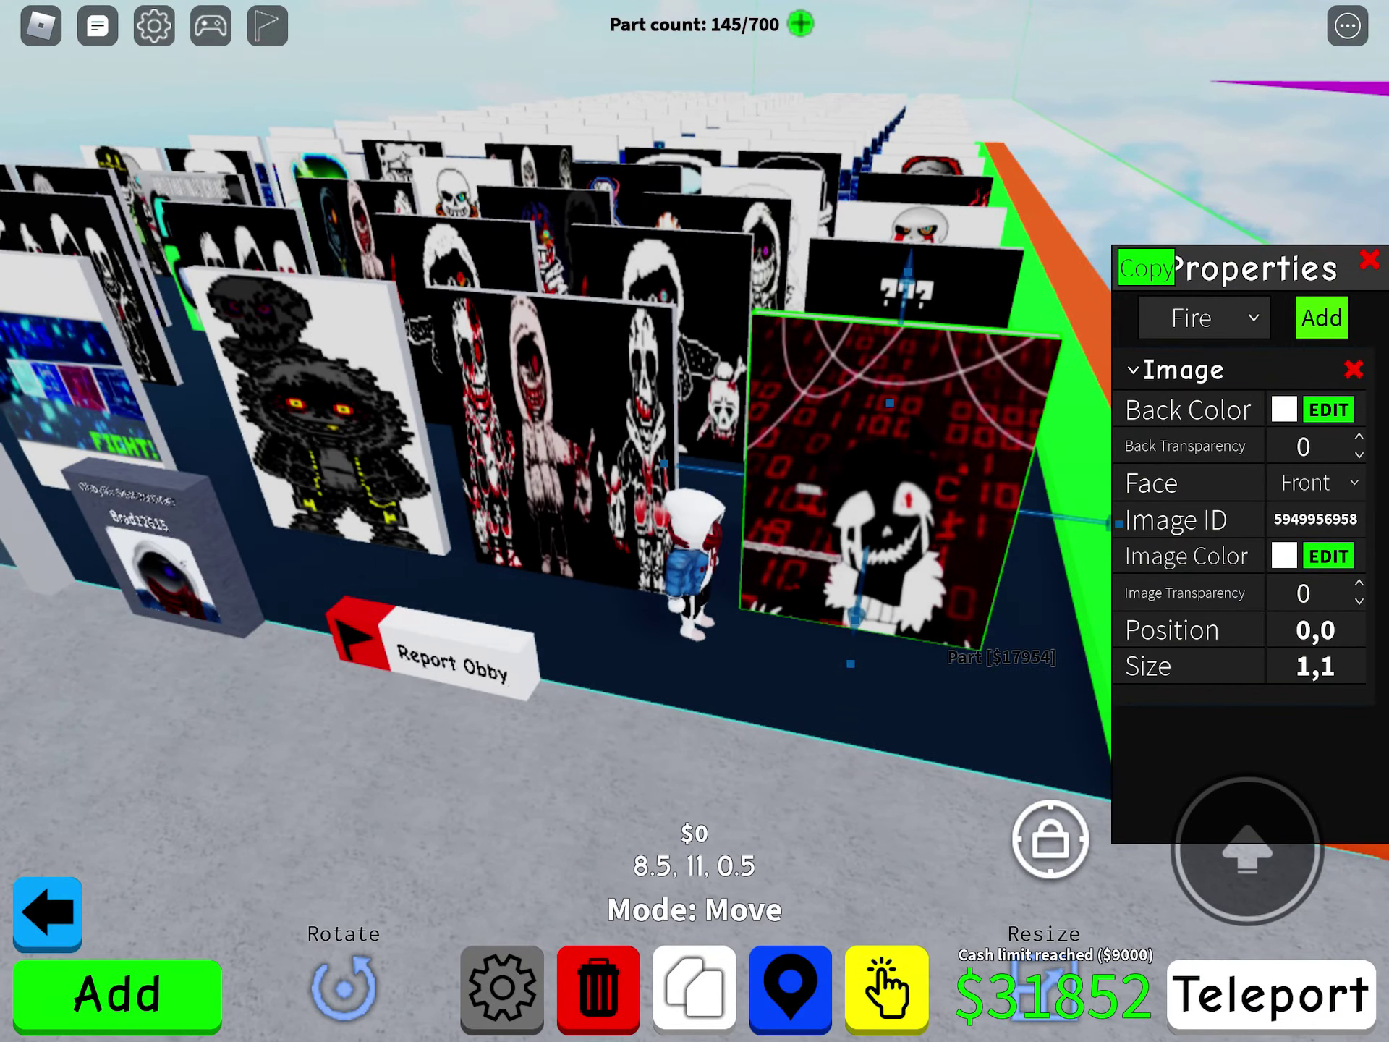
{"action": "left_click_drag", "start_coordinate": [133, 860], "coordinate": [215, 855]}
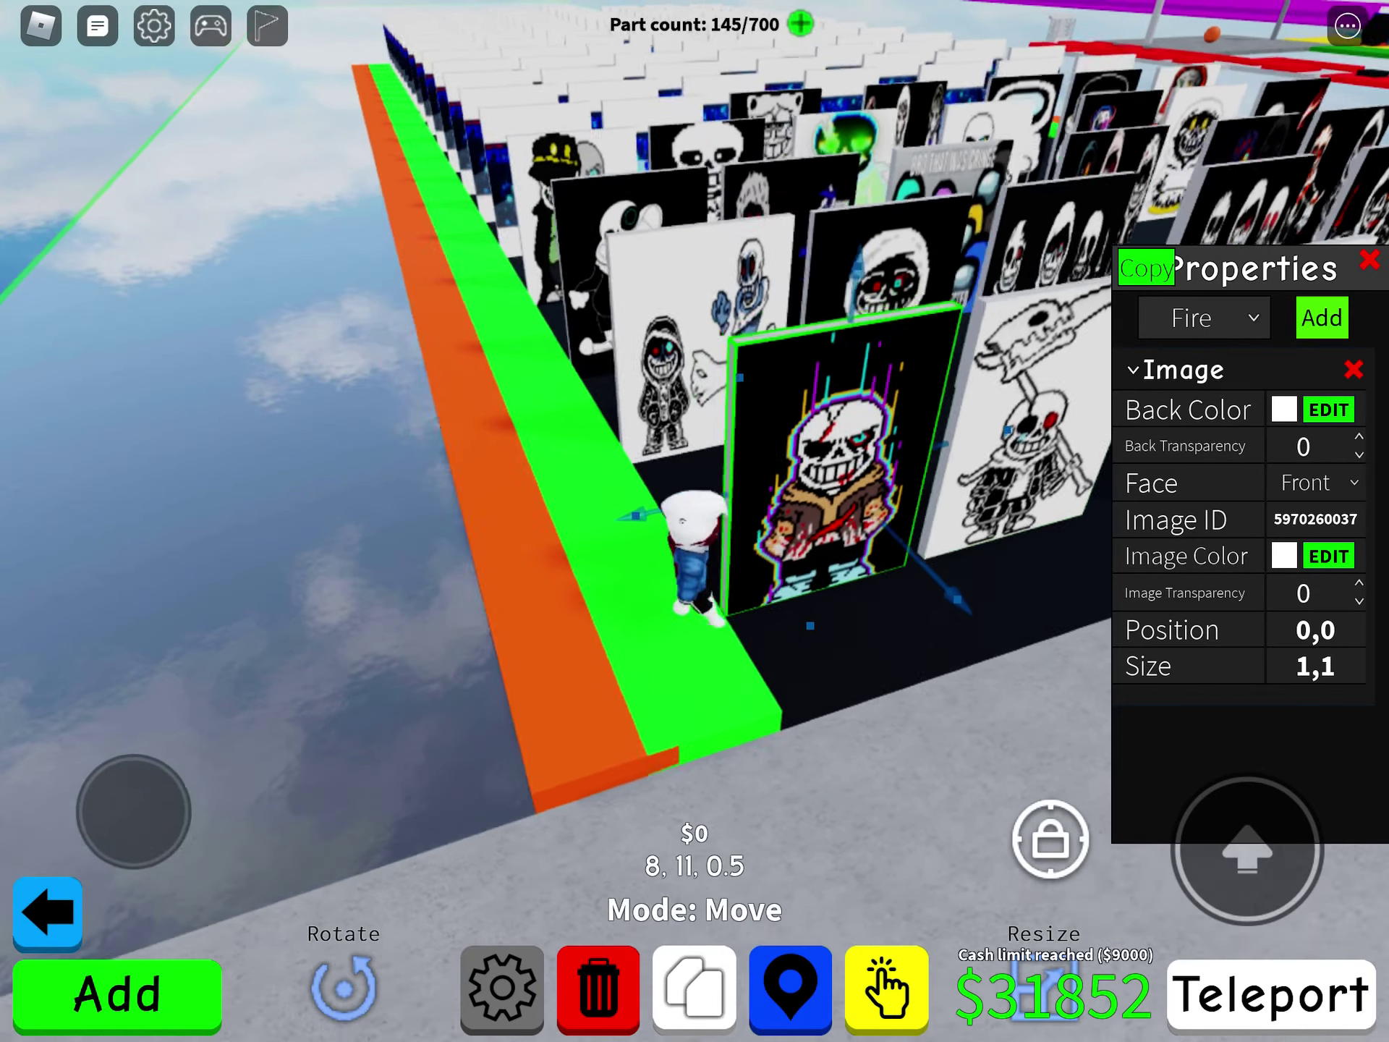
{"action": "left_click_drag", "start_coordinate": [355, 871], "coordinate": [271, 862]}
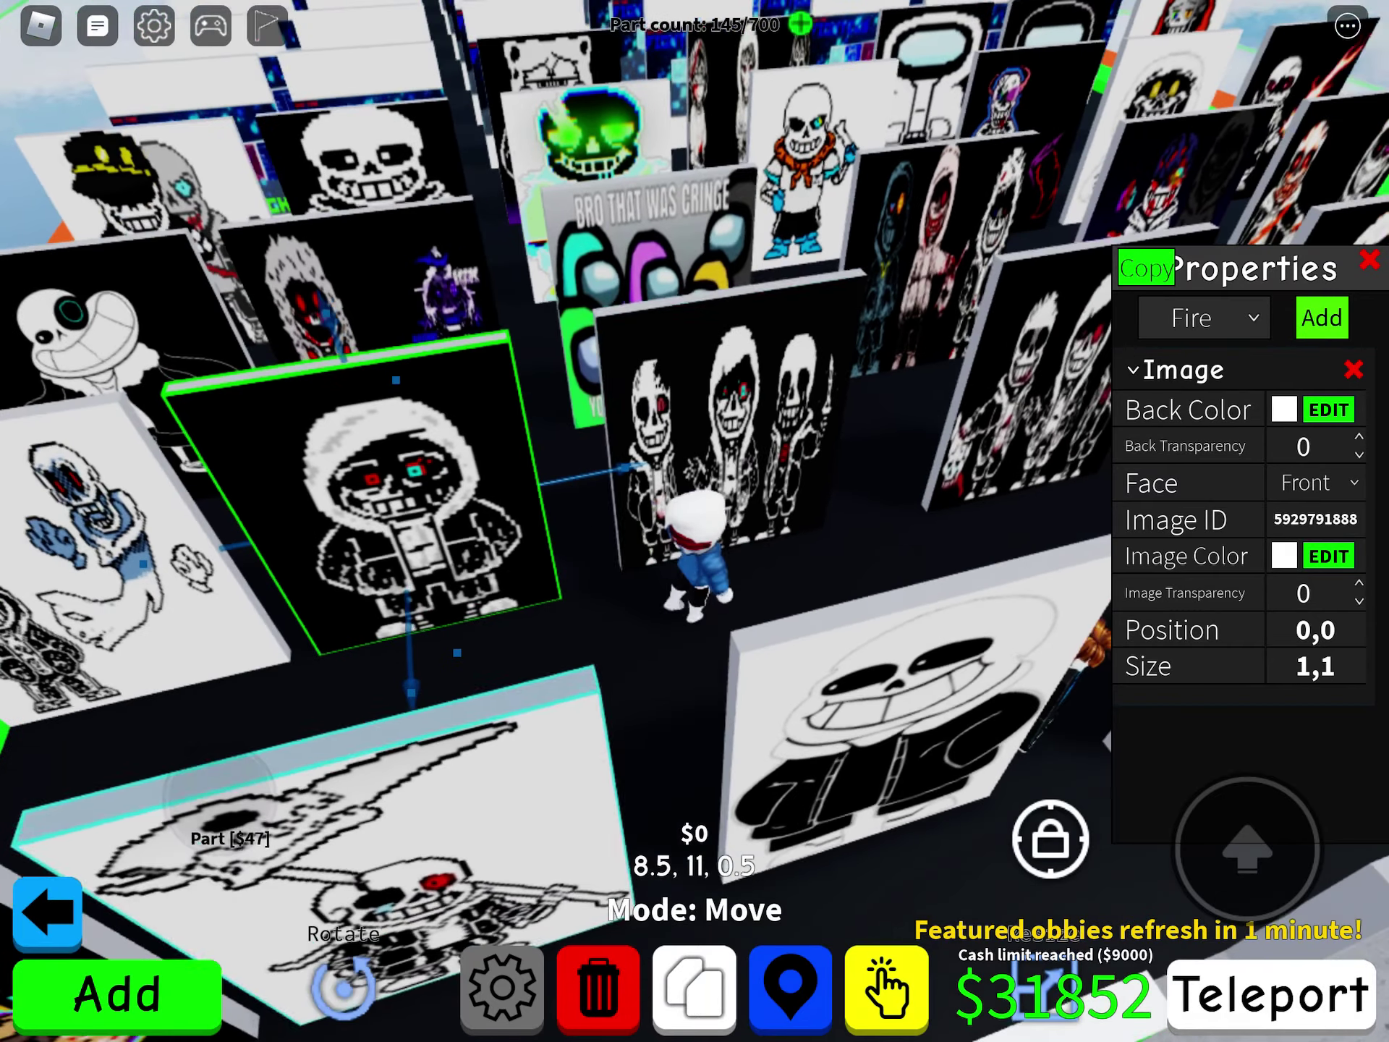
{"action": "left_click", "coordinate": [724, 427]}
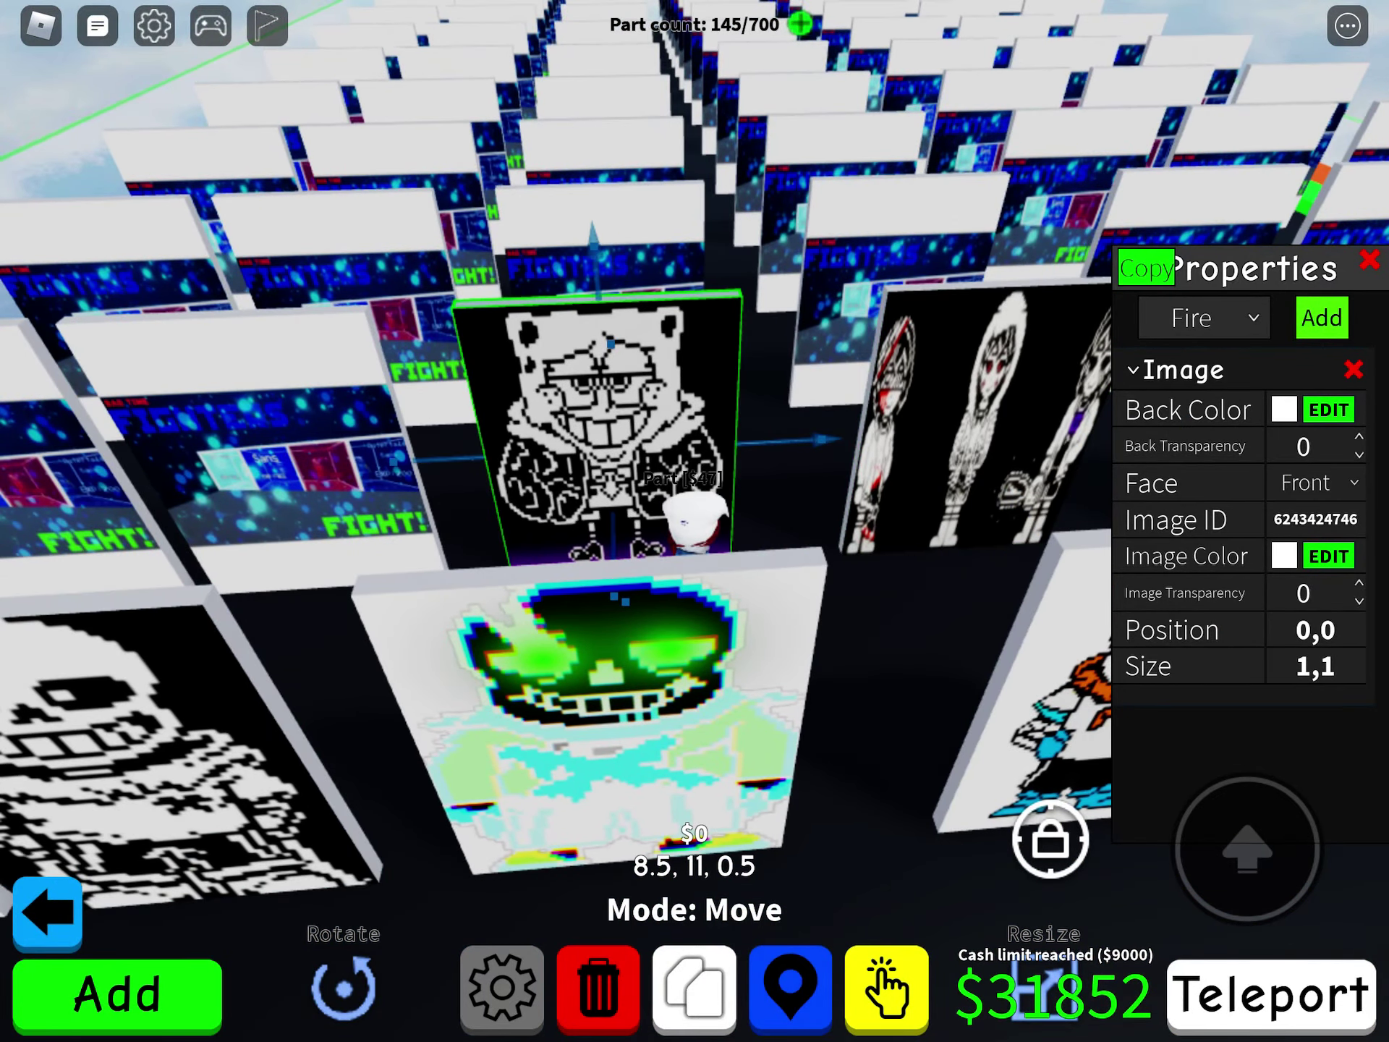
Send chat messages 'Ok', 'Dat' and the part-two announcement 'Tht to'.
{"action": "left_click", "coordinate": [97, 27]}
{"action": "left_click", "coordinate": [209, 299]}
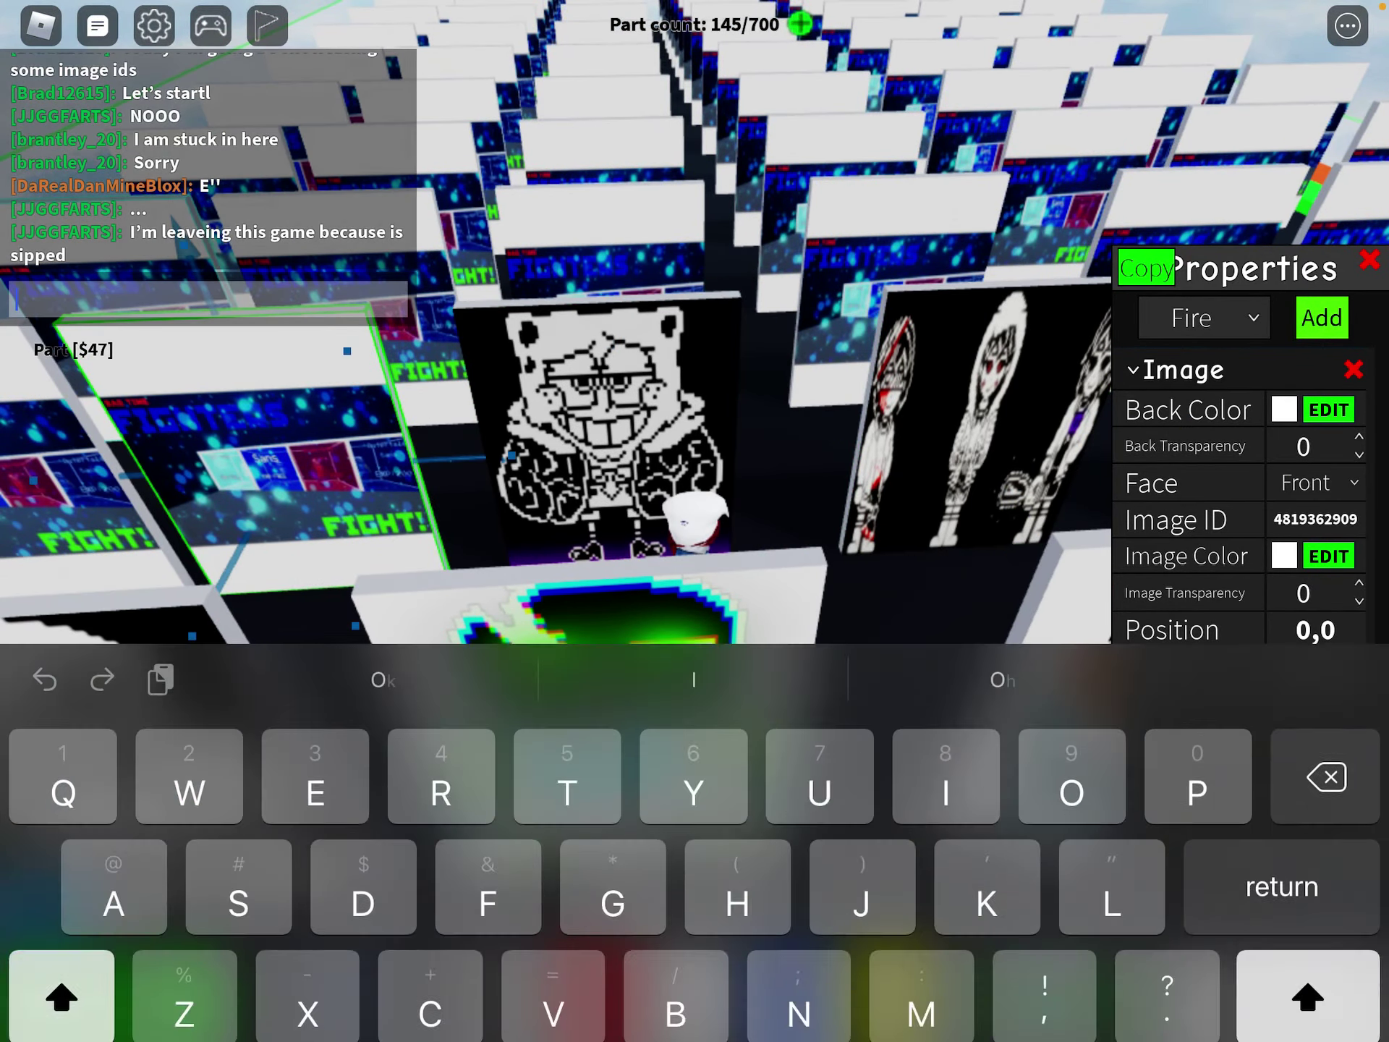
{"action": "type", "text": "Ok tpdat"}
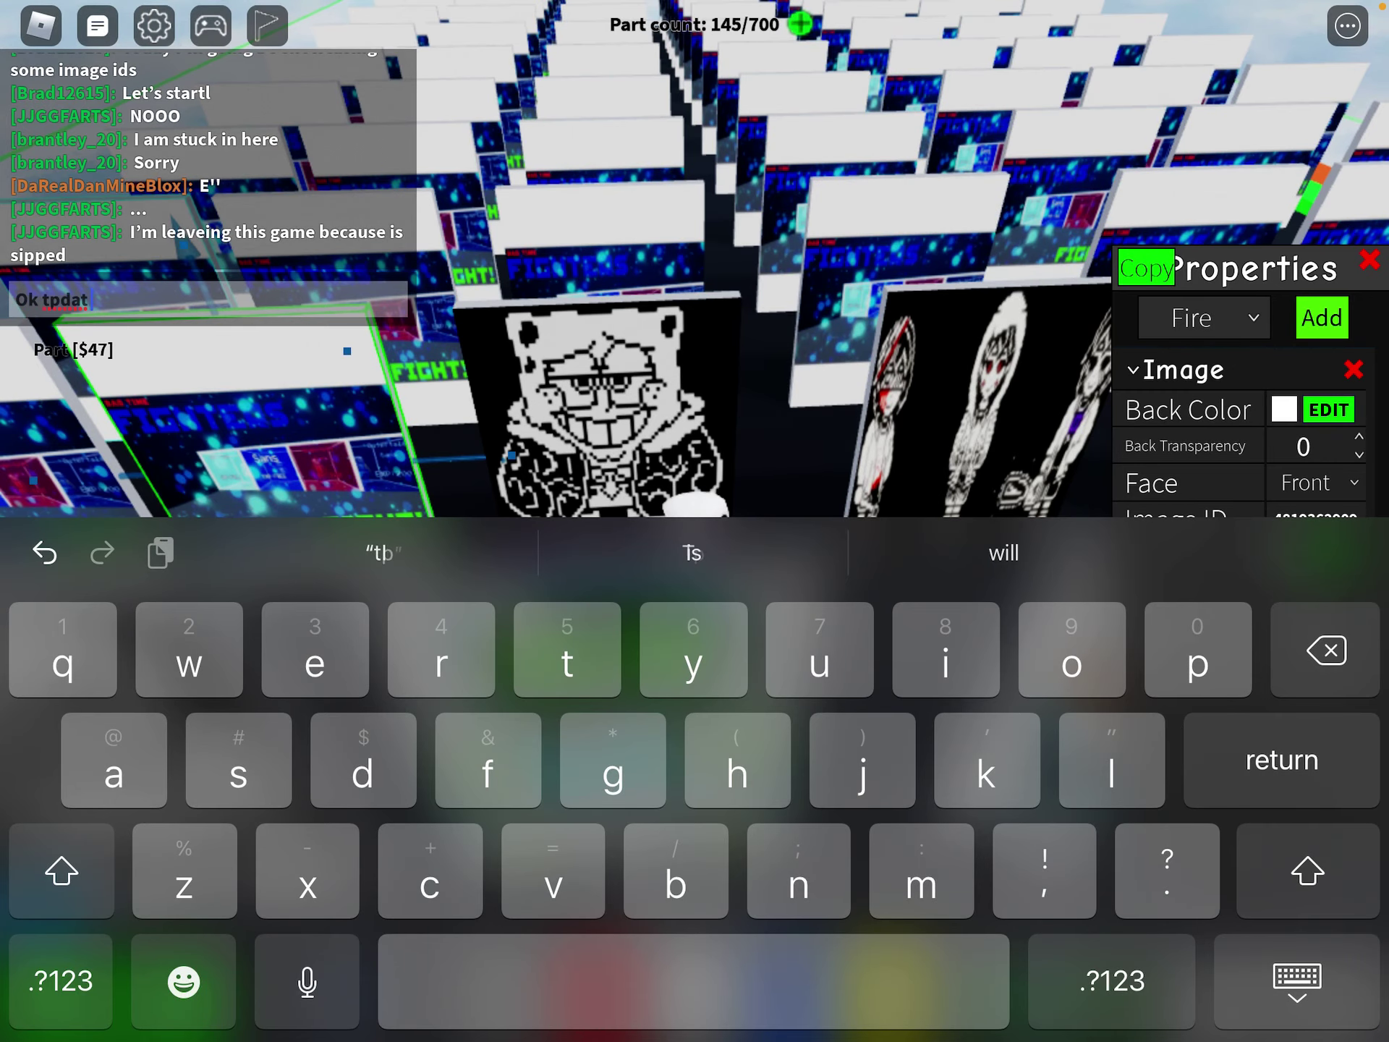
{"action": "key", "text": "Return"}
{"action": "type", "text": "D"}
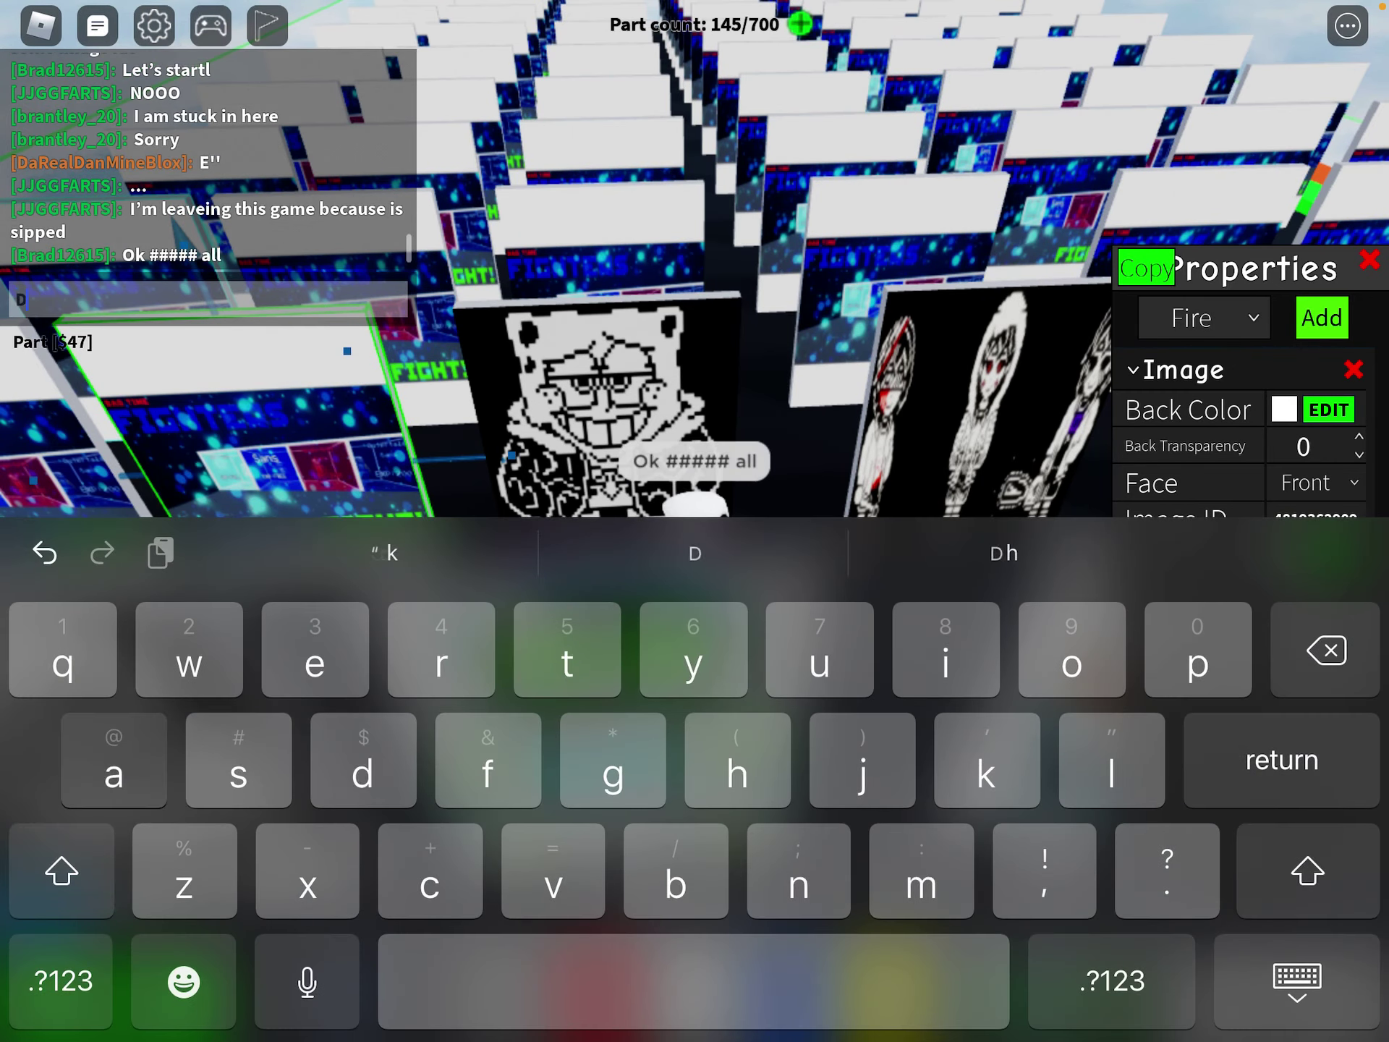
{"action": "type", "text": "at"}
{"action": "key", "text": "Return"}
{"action": "left_click", "coordinate": [210, 299]}
{"action": "type", "text": "There will be a par"}
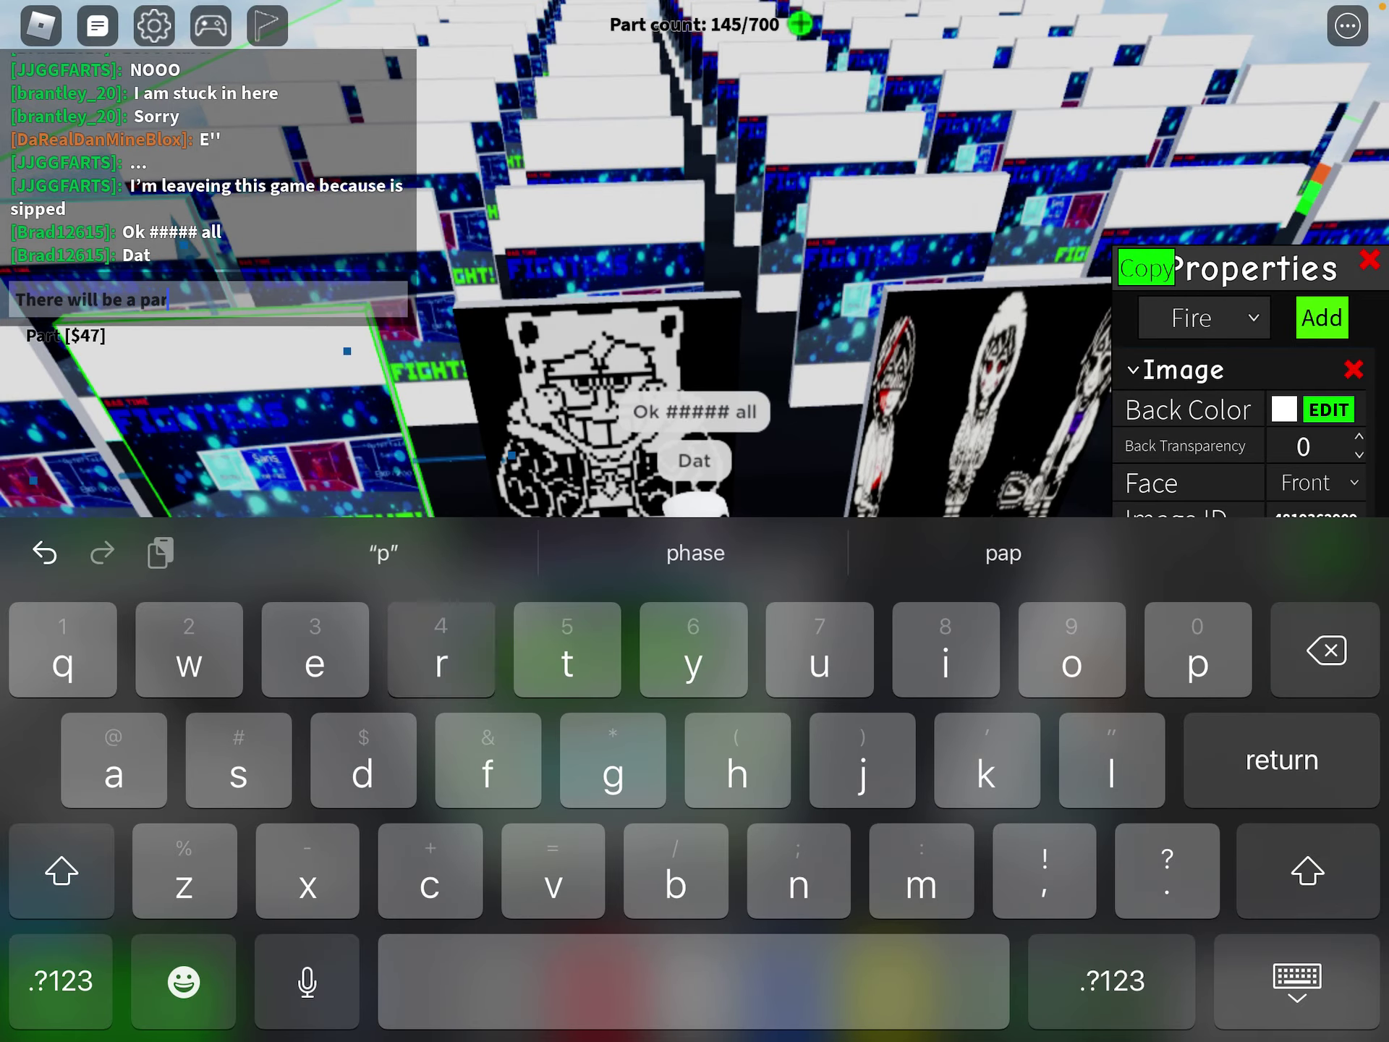
{"action": "type", "text": "t to"}
{"action": "key", "text": "Return"}
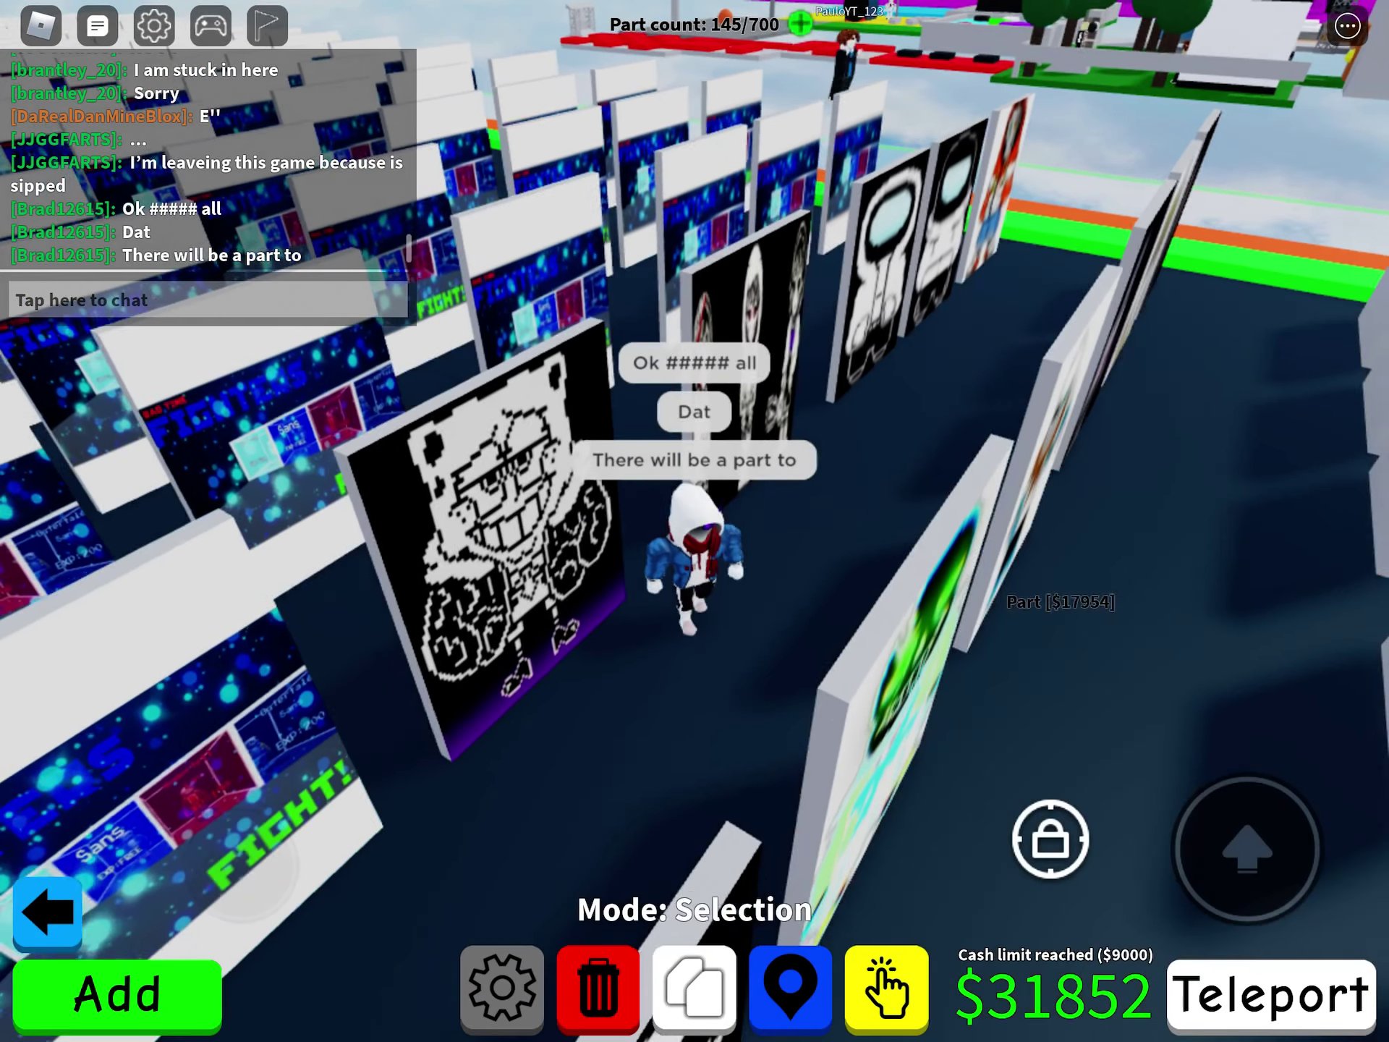
Send chat messages 'Ok', 'Alos' twice, and 'Sub to'.
{"action": "left_click_drag", "start_coordinate": [941, 507], "coordinate": [977, 688]}
{"action": "left_click", "coordinate": [210, 299]}
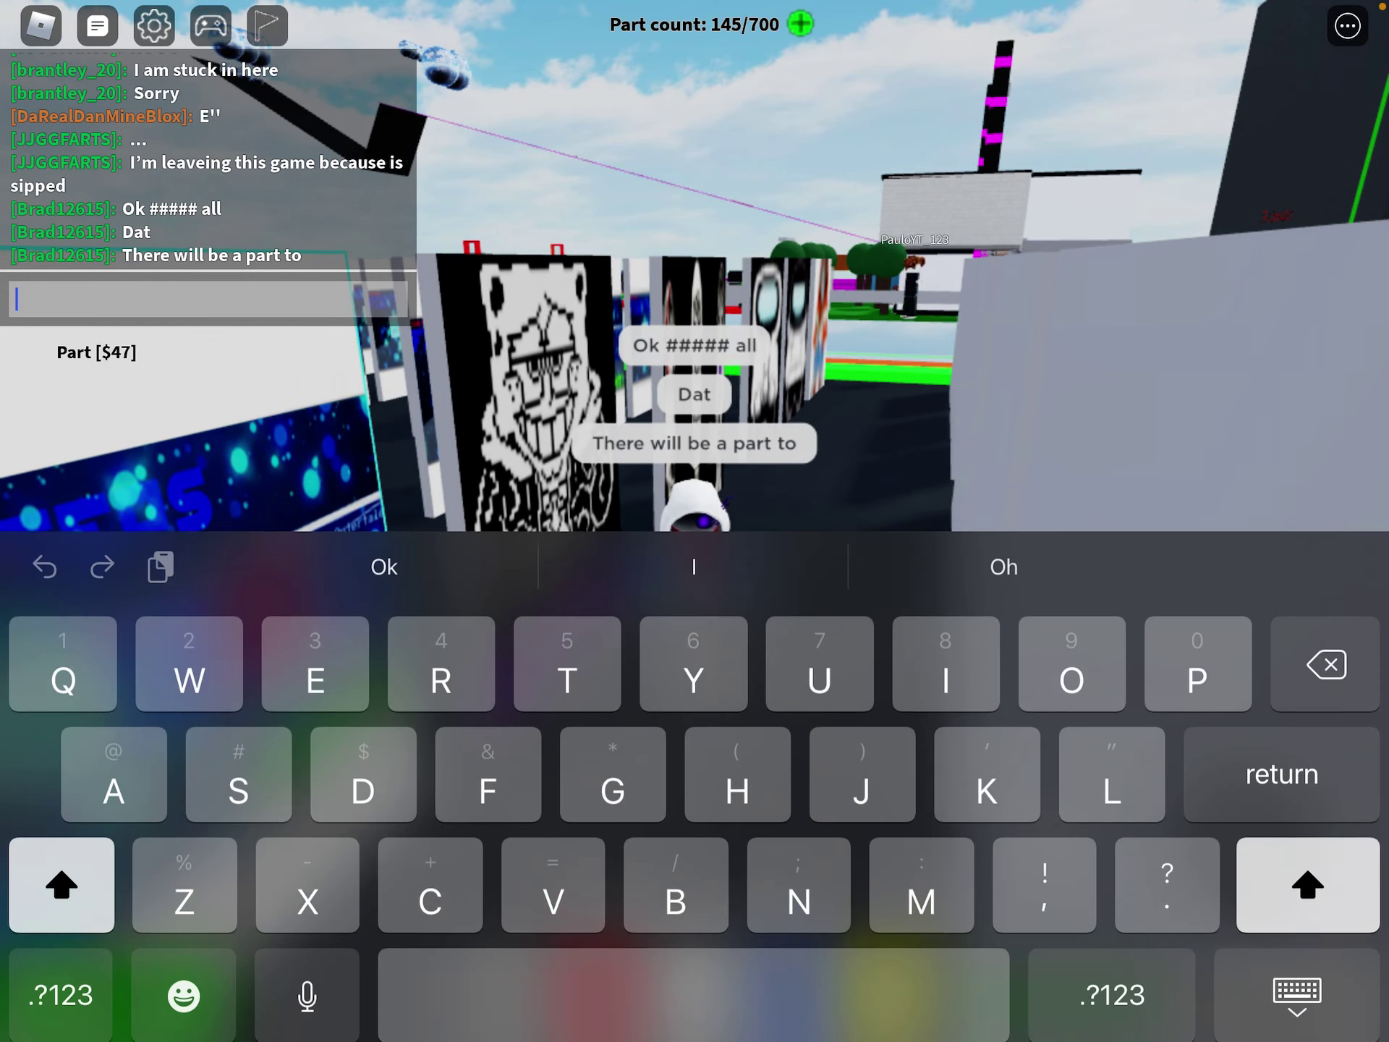
{"action": "type", "text": "Ok bye"}
{"action": "key", "text": "Return"}
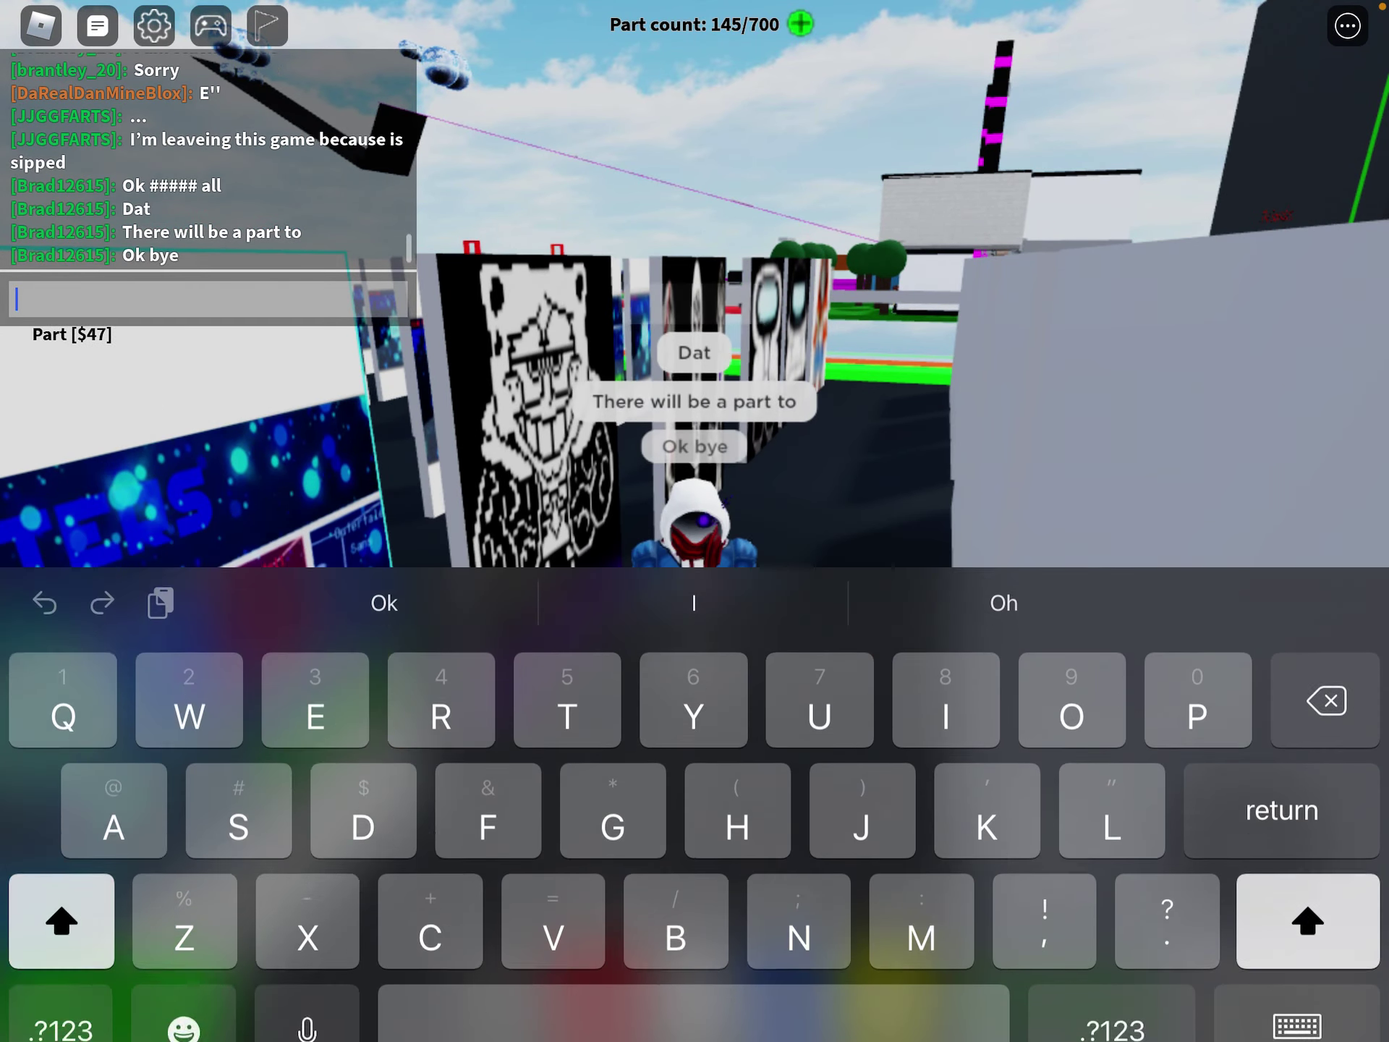
{"action": "type", "text": "Alos"}
{"action": "key", "text": "Return"}
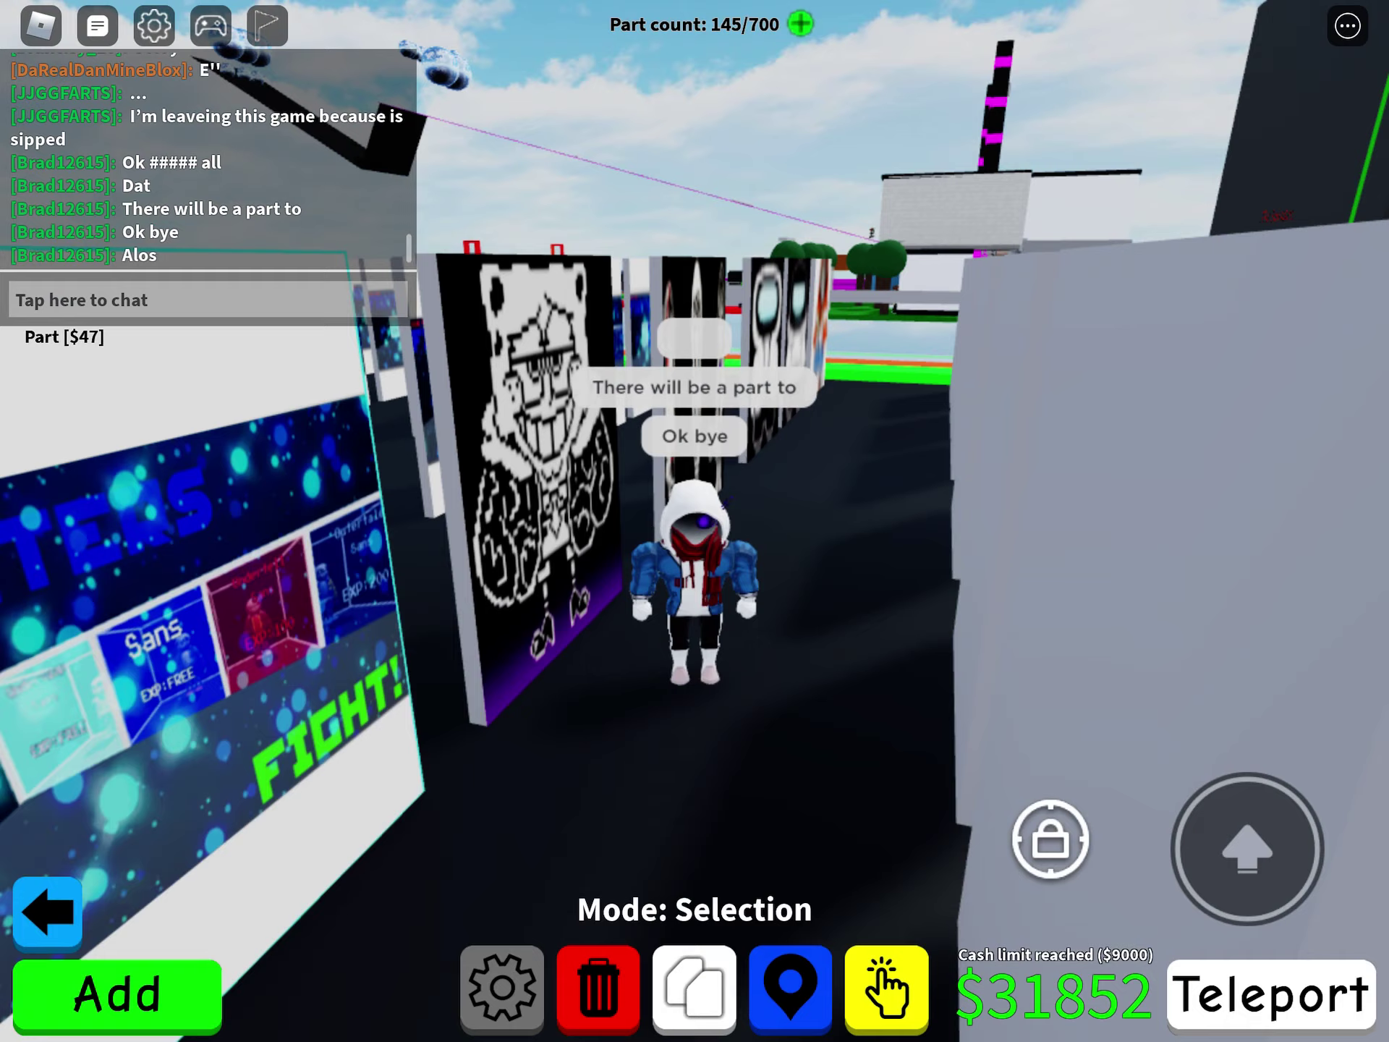
{"action": "left_click", "coordinate": [210, 299]}
{"action": "type", "text": "Alos"}
{"action": "key", "text": "Return"}
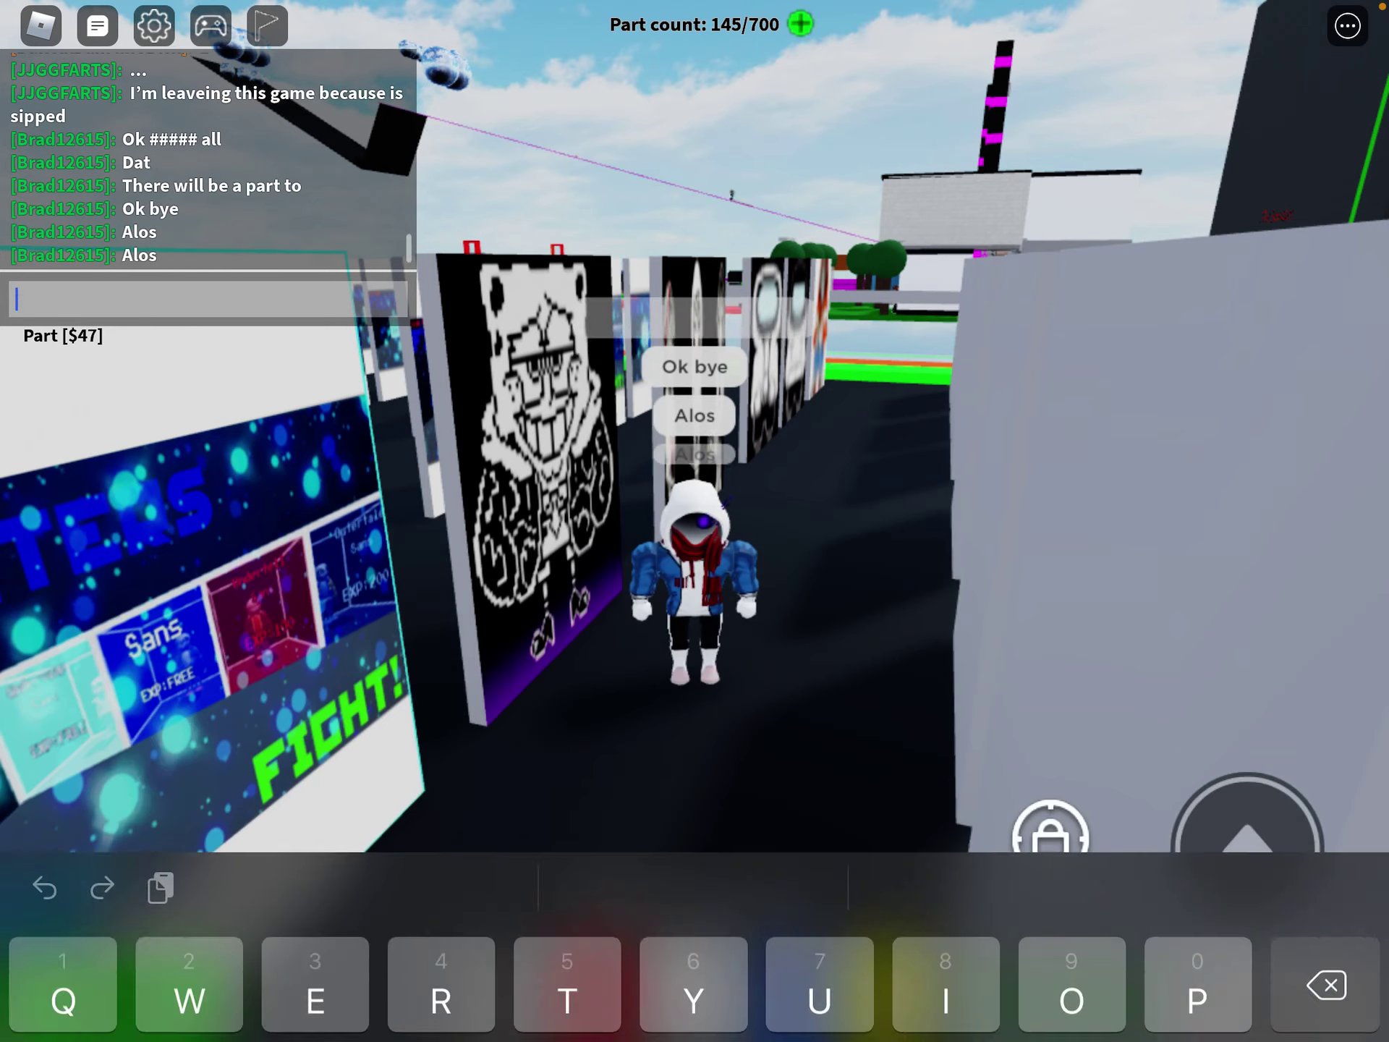
{"action": "left_click", "coordinate": [210, 298]}
{"action": "type", "text": "Sub"}
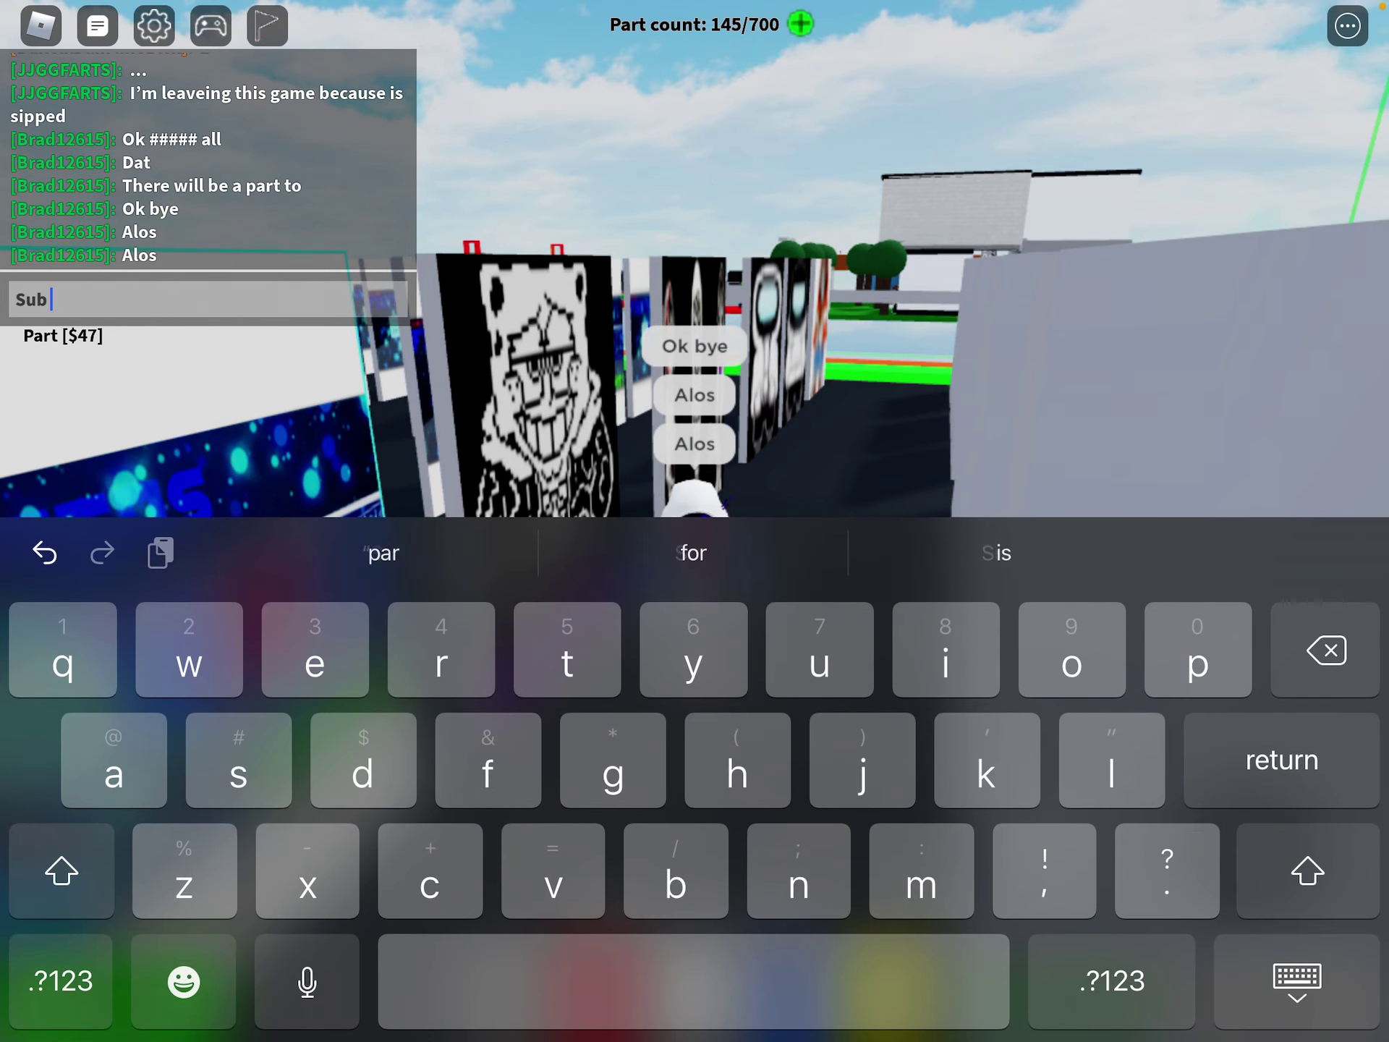
{"action": "type", "text": " to Keaton all"}
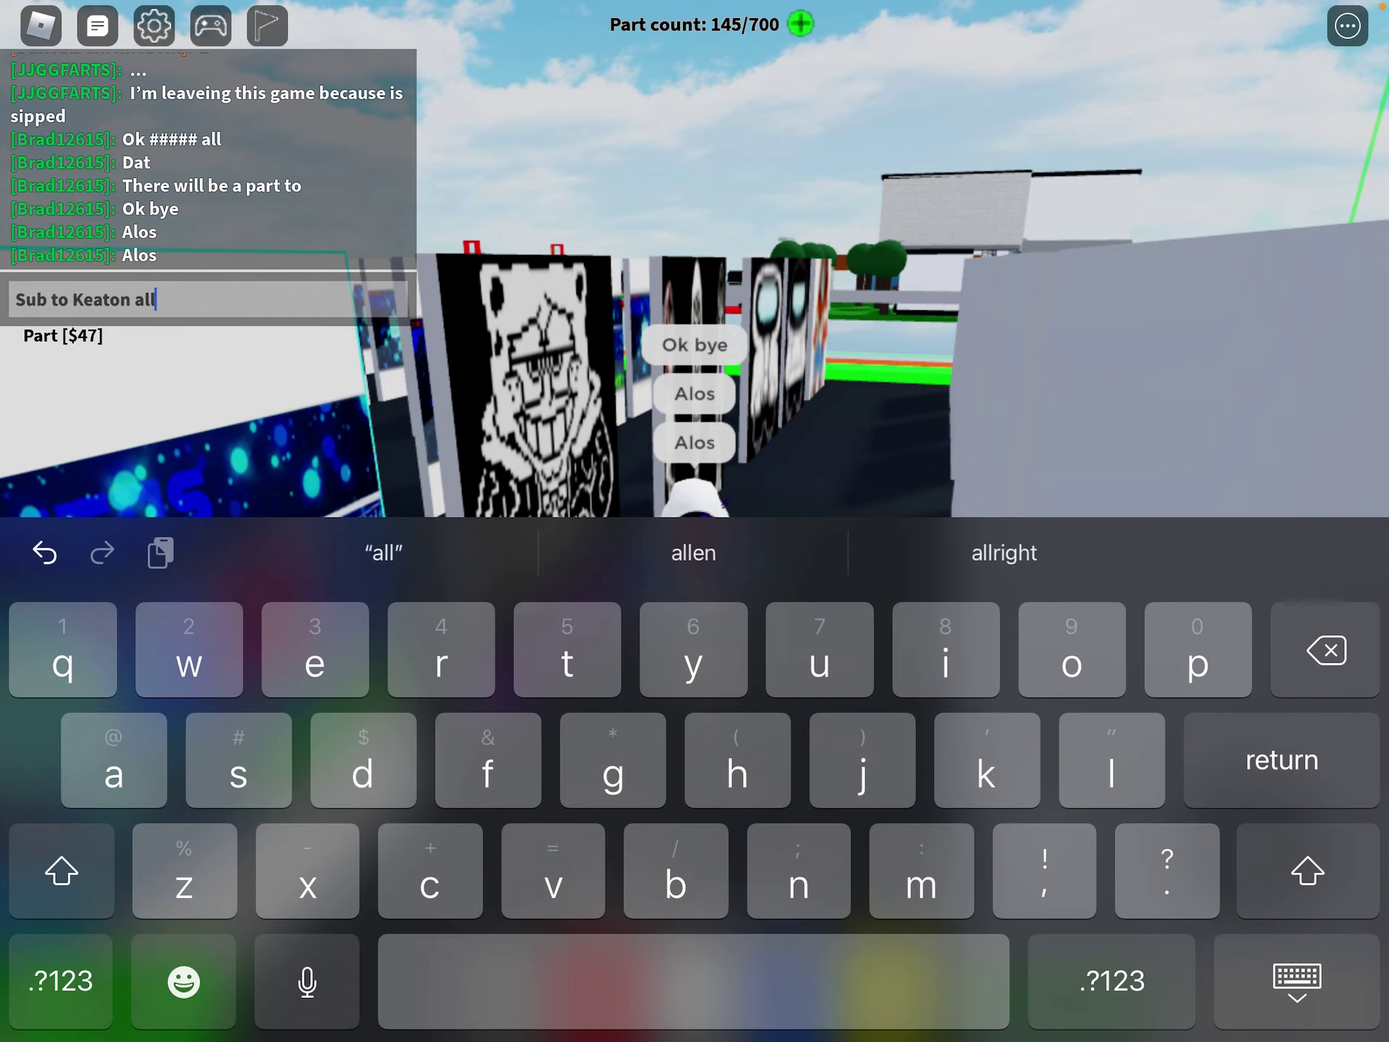
{"action": "key", "text": "Return"}
Send chat messages 'Ke', 'len' and 'W duck'.
{"action": "left_click", "coordinate": [209, 299]}
{"action": "type", "text": "Keaton"}
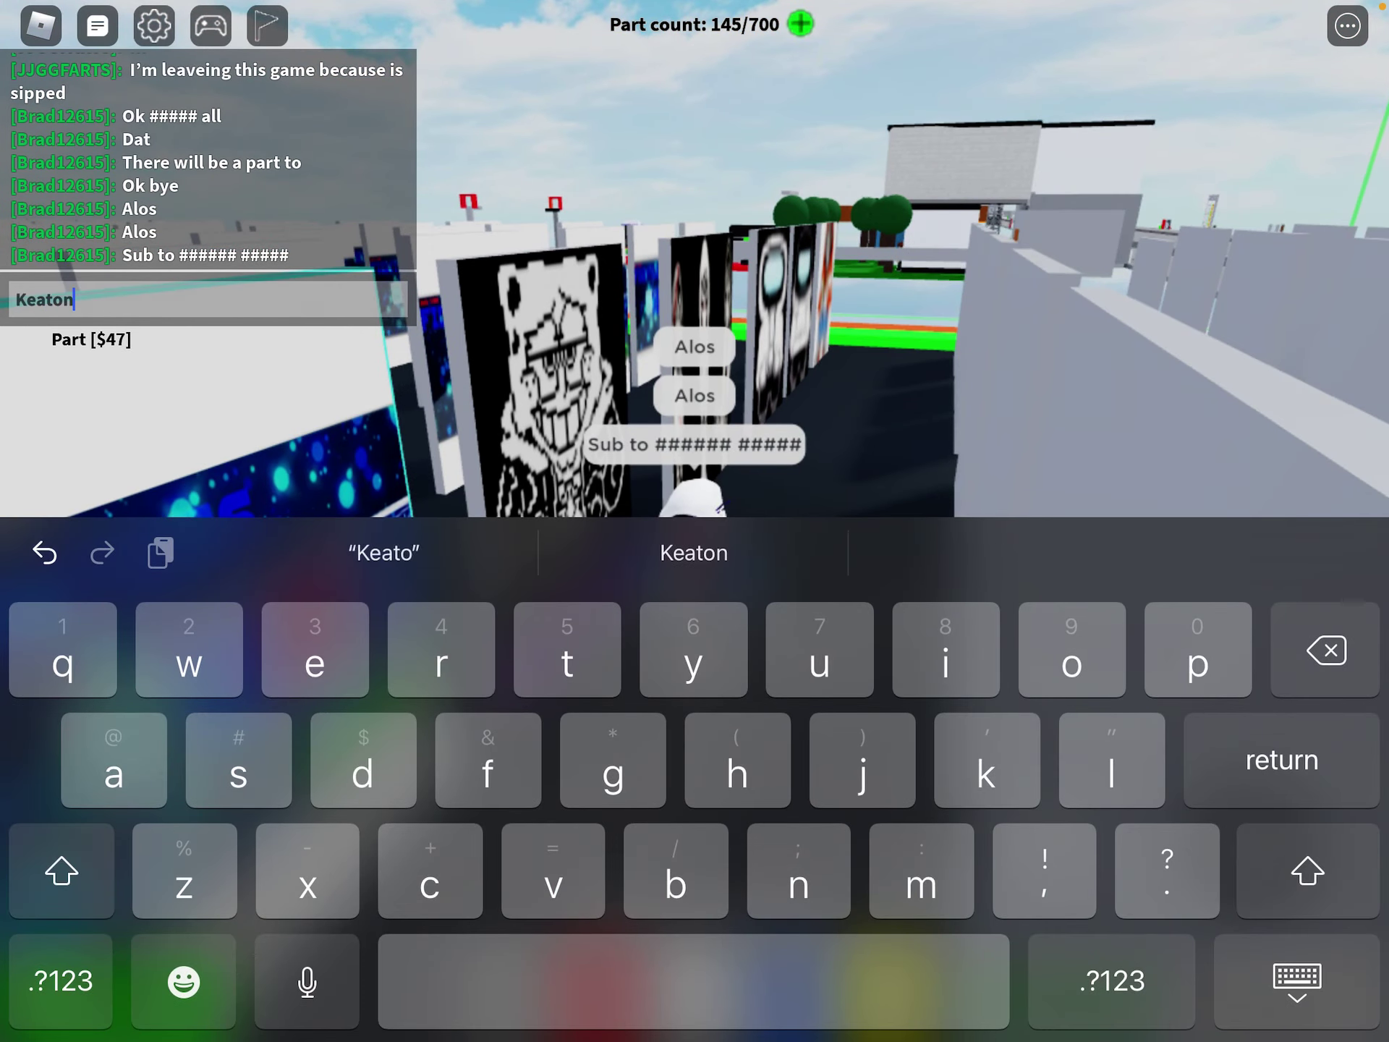
{"action": "key", "text": "Return"}
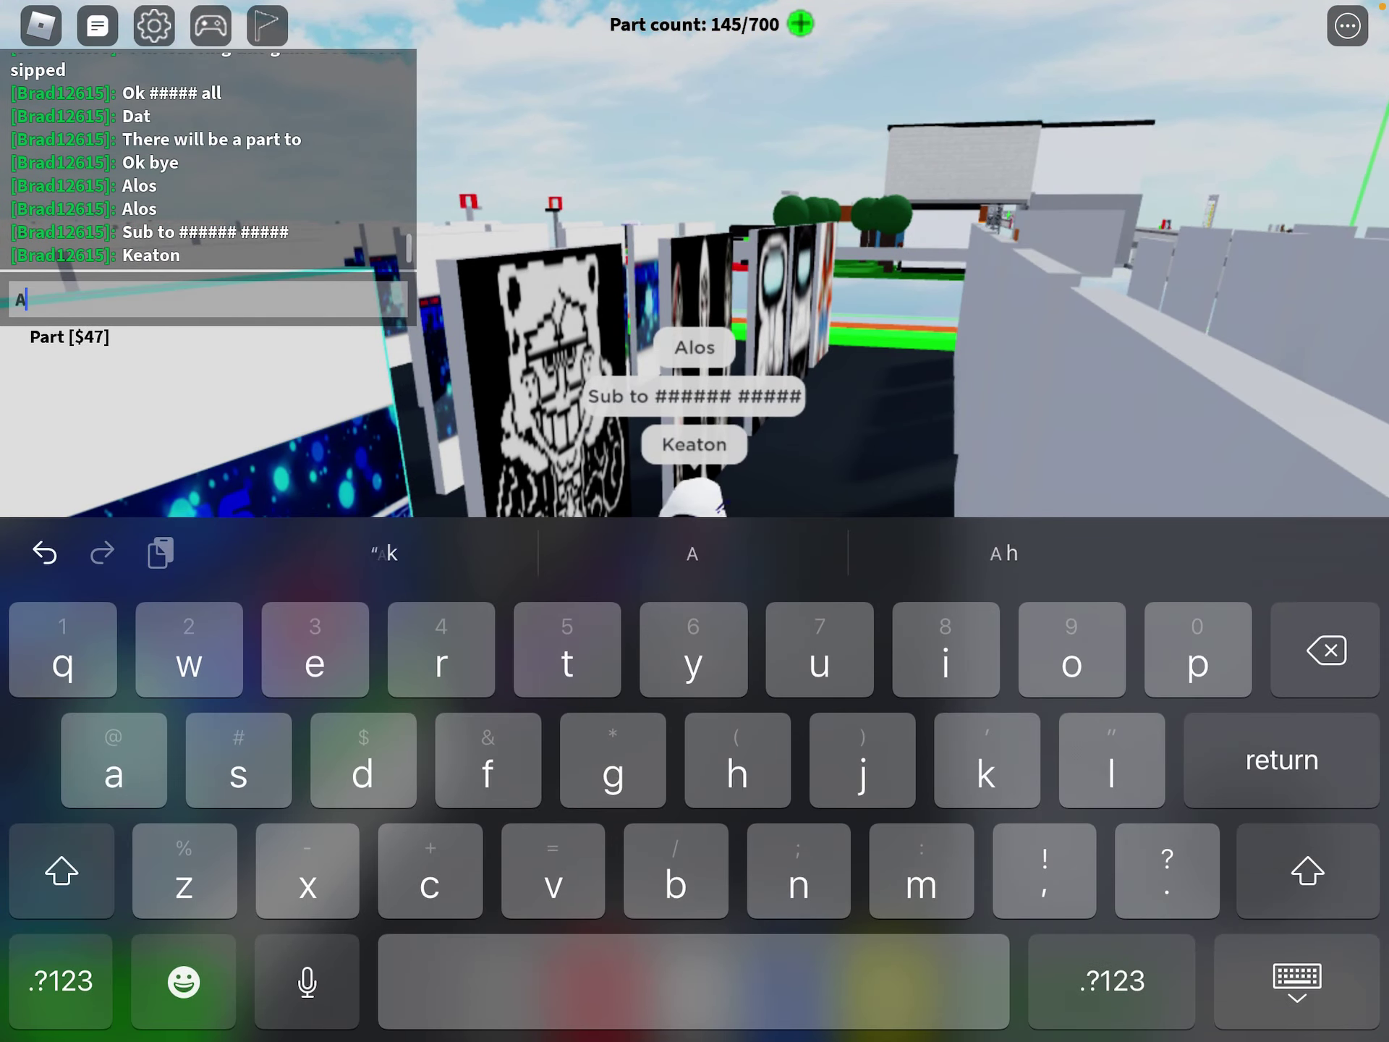
{"action": "type", "text": "len"}
{"action": "key", "text": "Return"}
{"action": "left_click", "coordinate": [209, 299]}
{"action": "type", "text": "With r"}
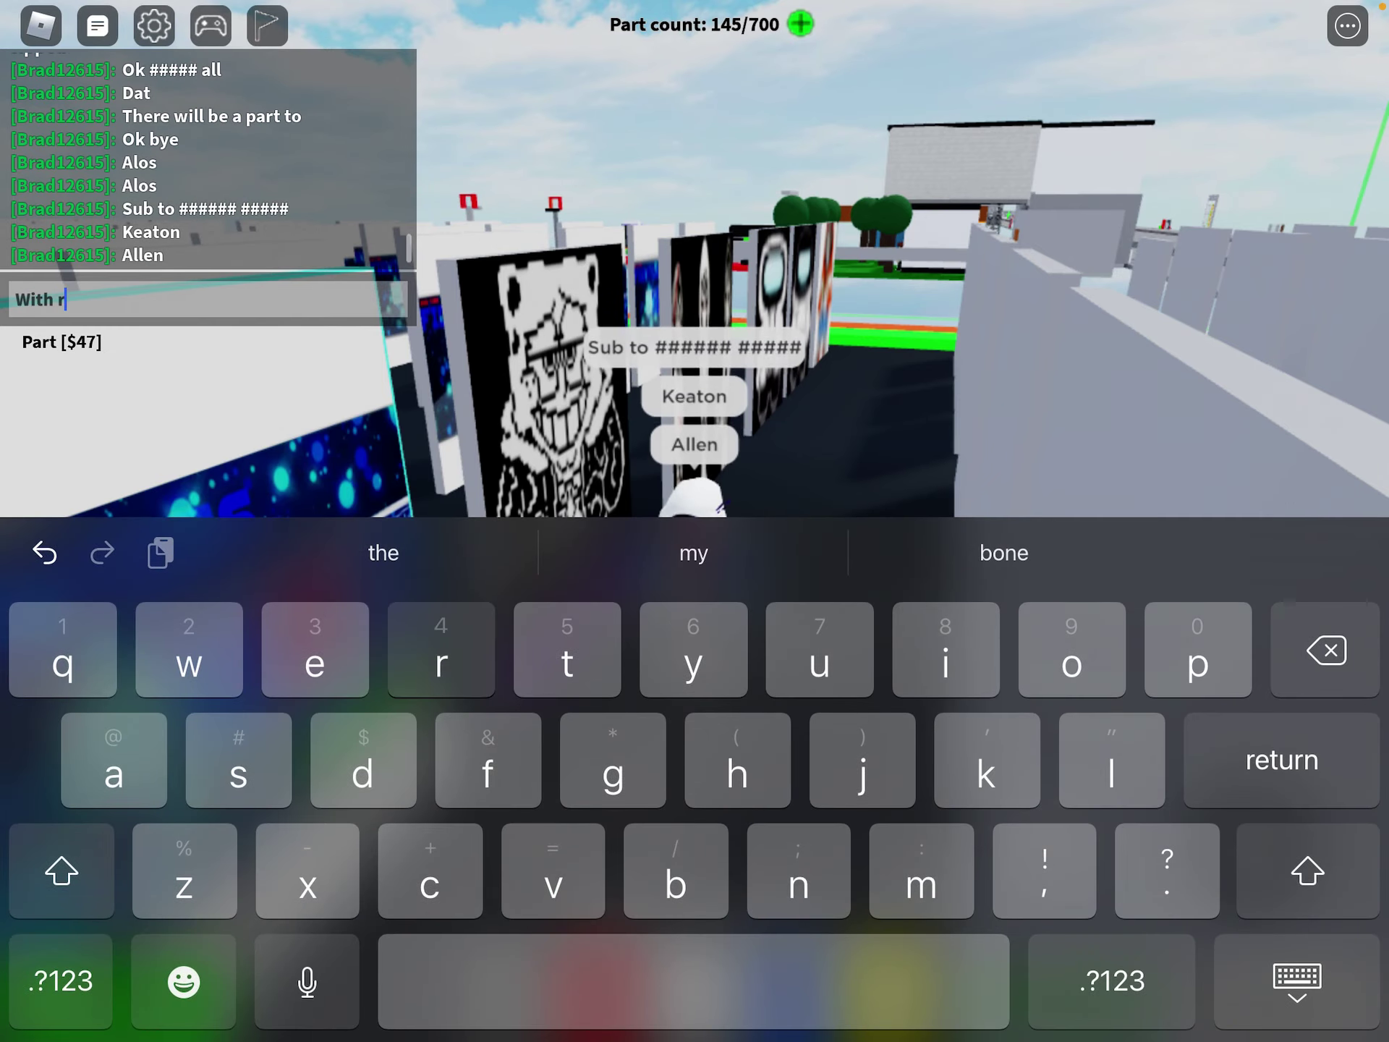
{"action": "type", "text": "ed duc"}
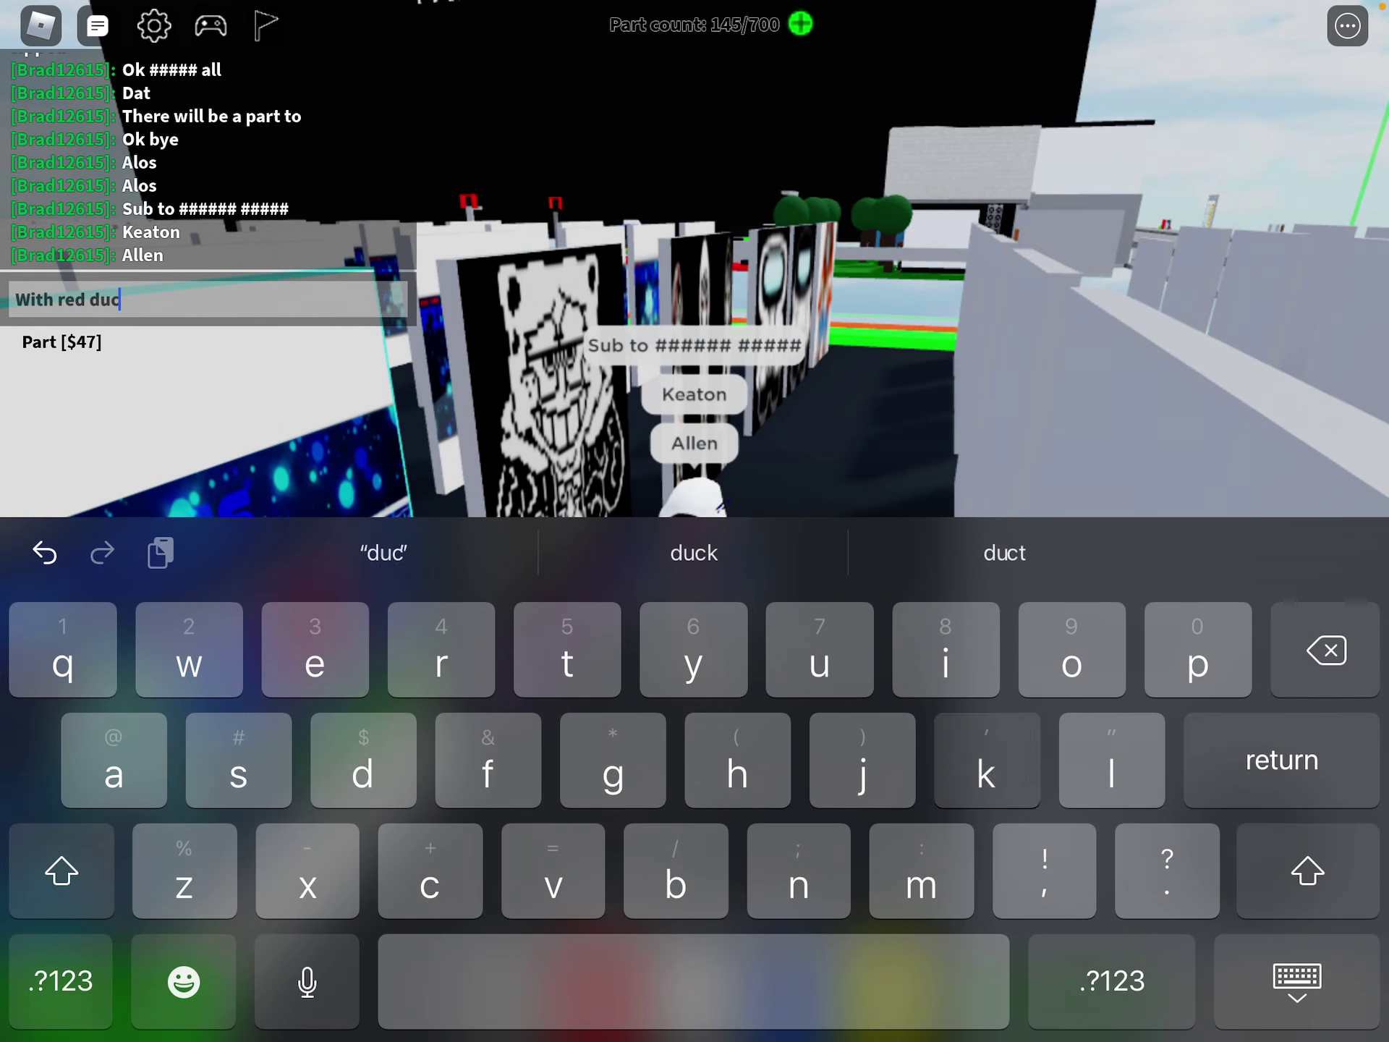
{"action": "type", "text": "k"}
{"action": "key", "text": "Return"}
Send 'And me' and the final 'Bye' message, then close the leaderboard menu.
{"action": "left_click", "coordinate": [210, 298]}
{"action": "type", "text": "And me"}
{"action": "key", "text": "Return"}
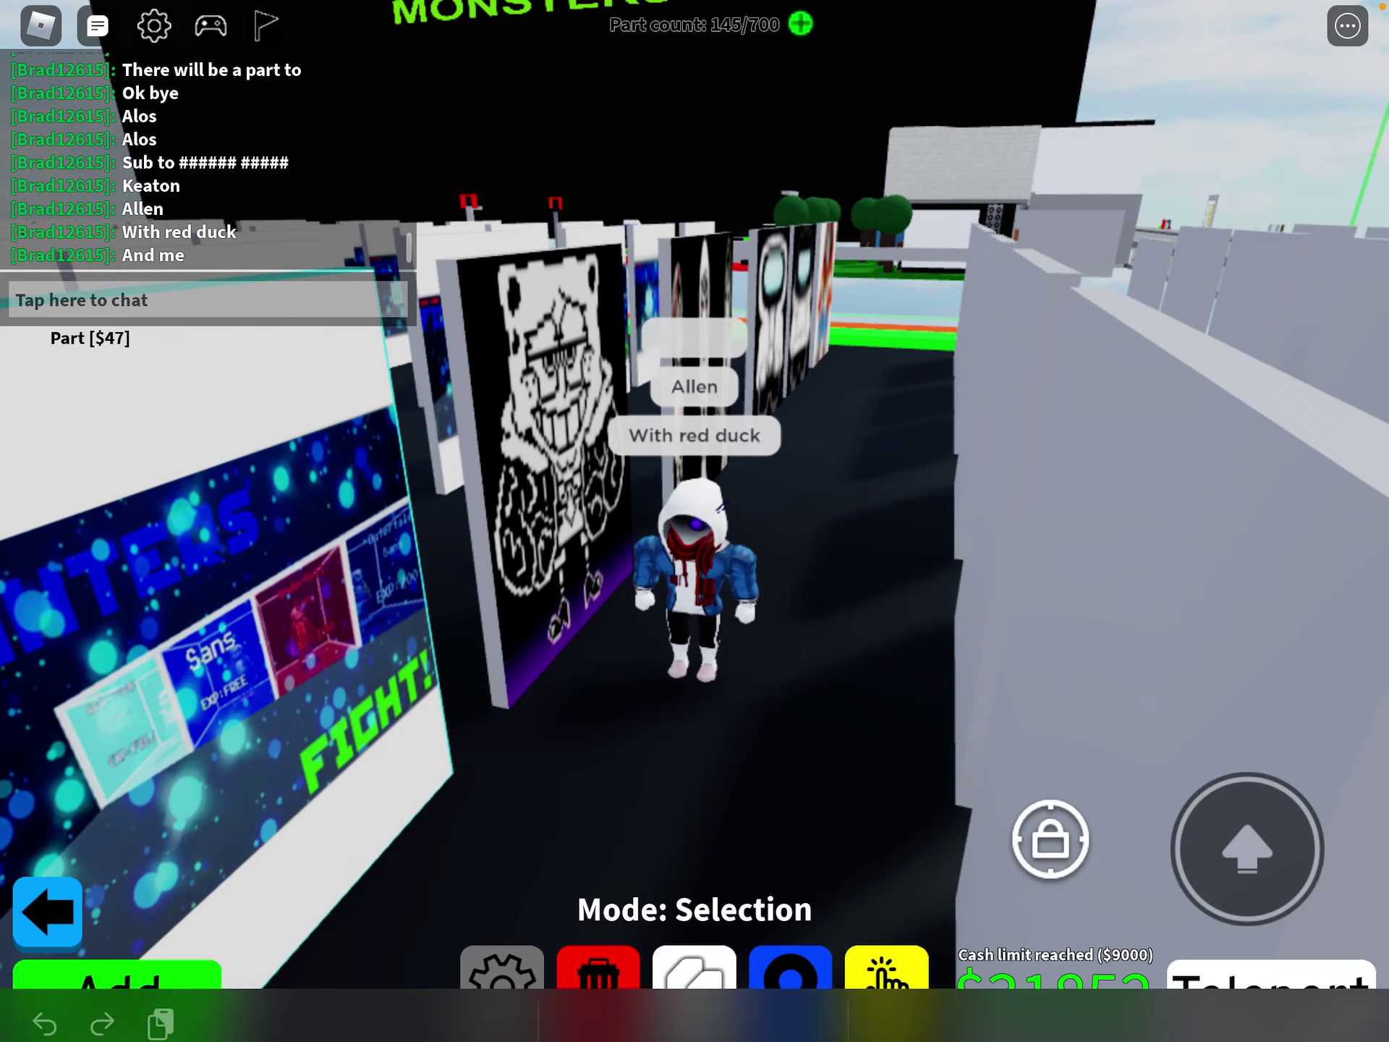
{"action": "left_click", "coordinate": [209, 298]}
{"action": "type", "text": "Bye"}
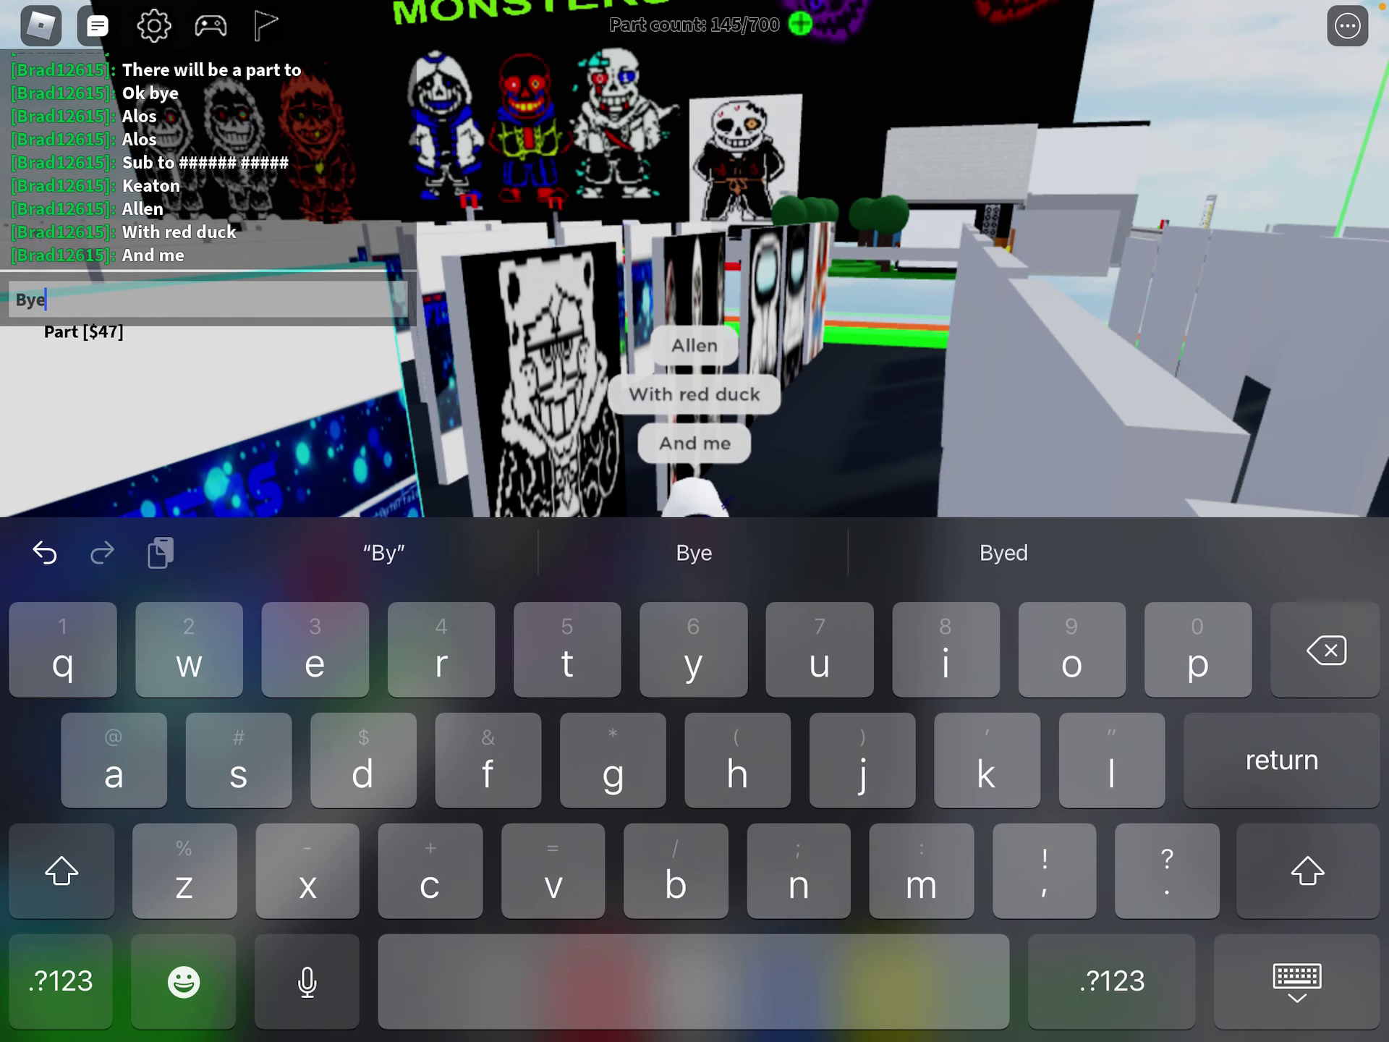
{"action": "key", "text": "Return"}
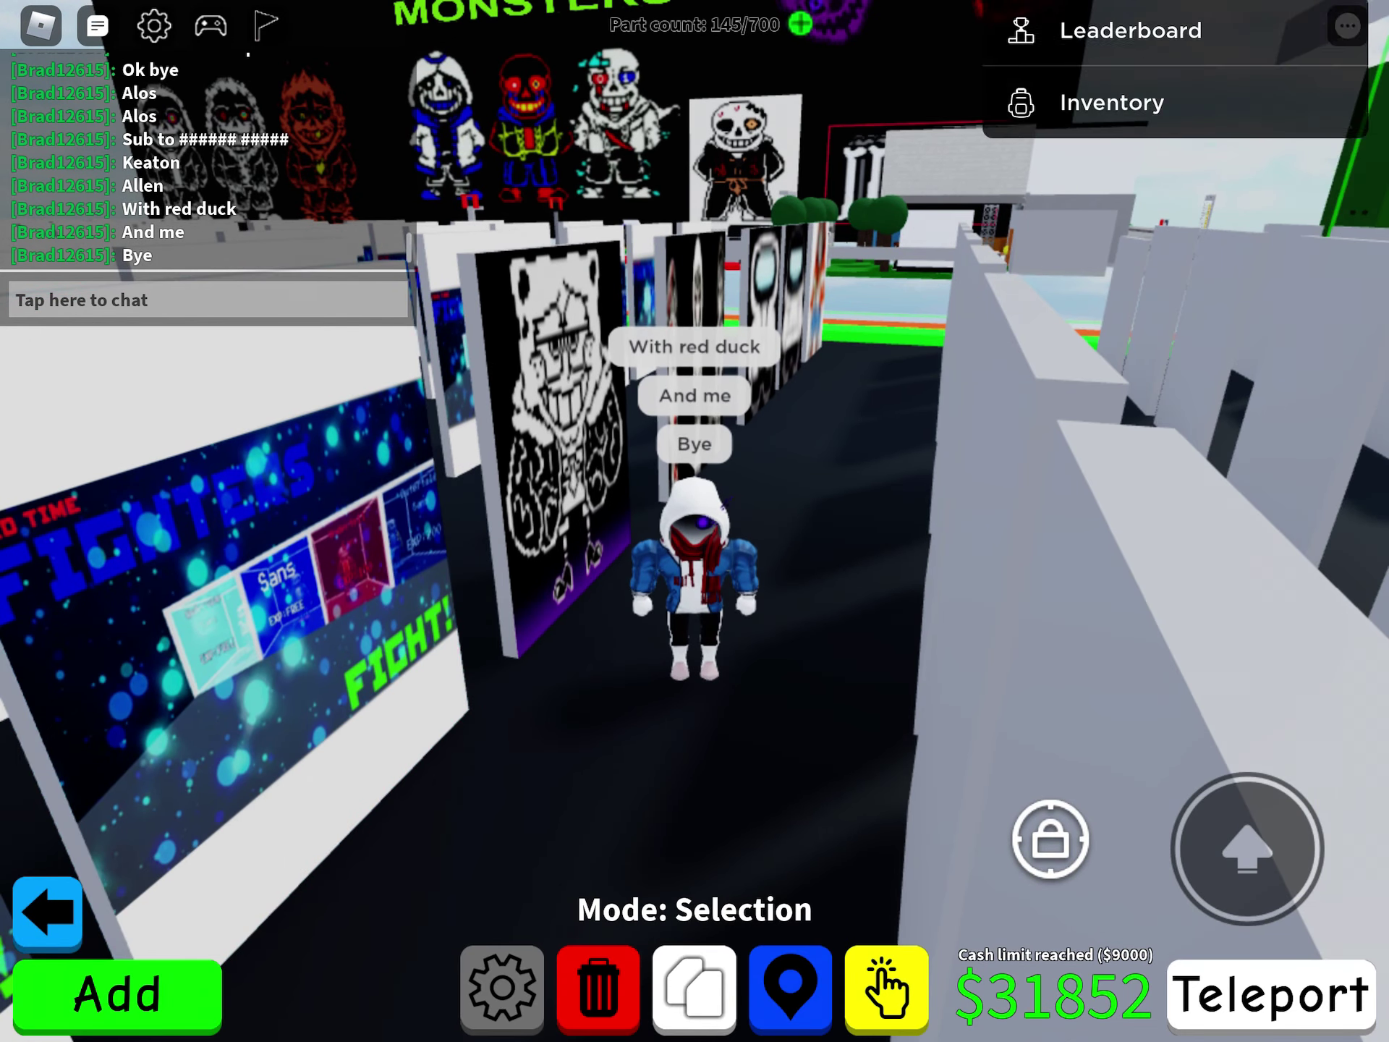
{"action": "left_click", "coordinate": [1347, 26]}
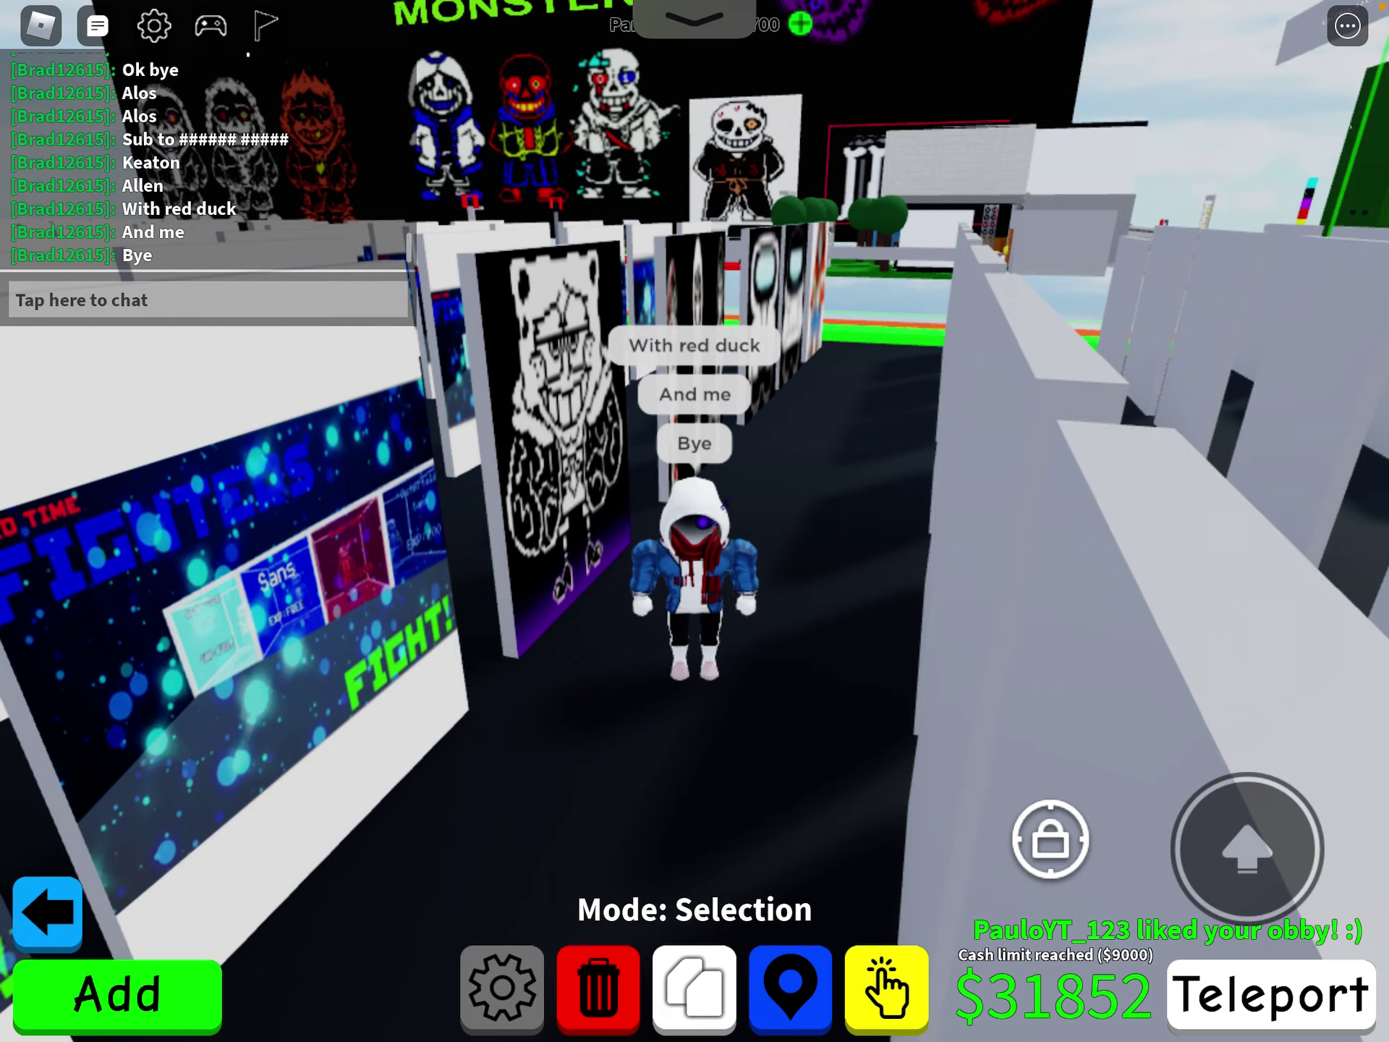